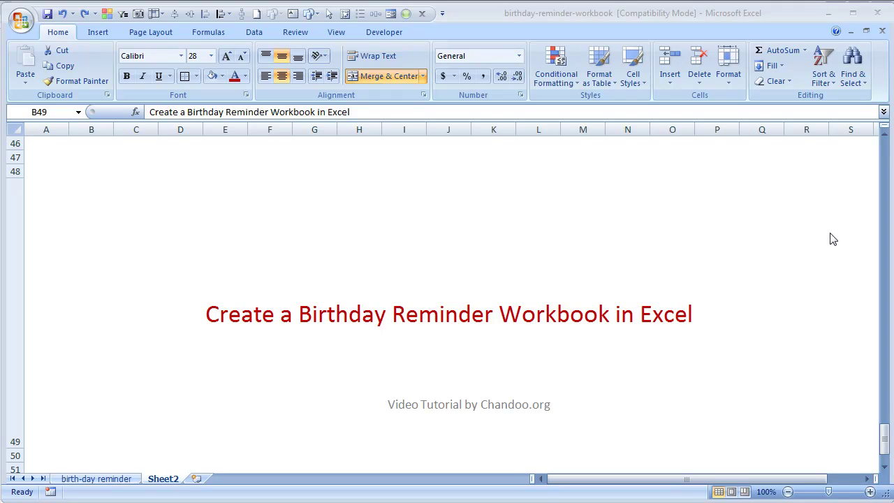
Step: Enter the label Subject in B2 of Sheet2 and the text "Many many happy returns of the day" in C2
{"action": "left_click", "coordinate": [886, 443]}
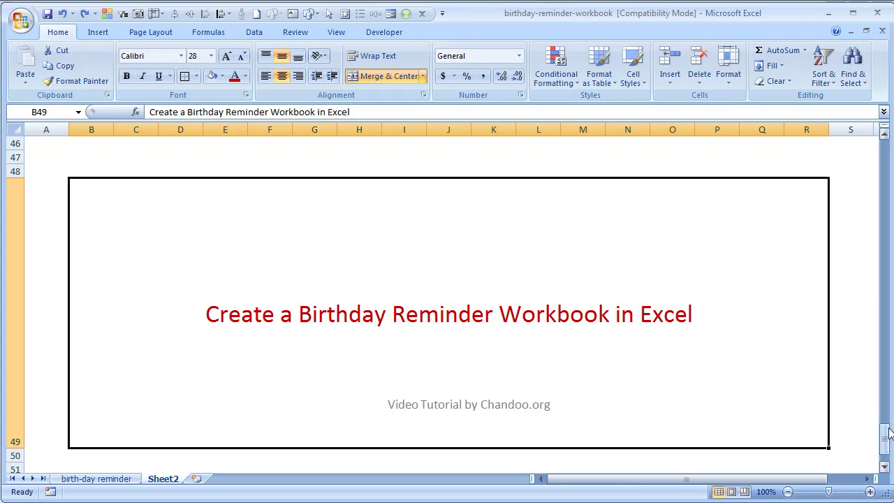
{"action": "left_click", "coordinate": [886, 154]}
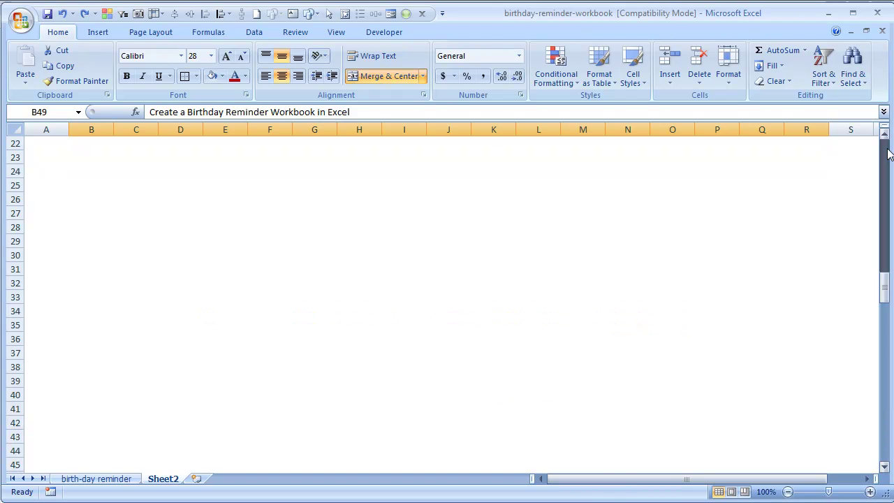
{"action": "left_click", "coordinate": [886, 154]}
{"action": "left_click", "coordinate": [90, 153]}
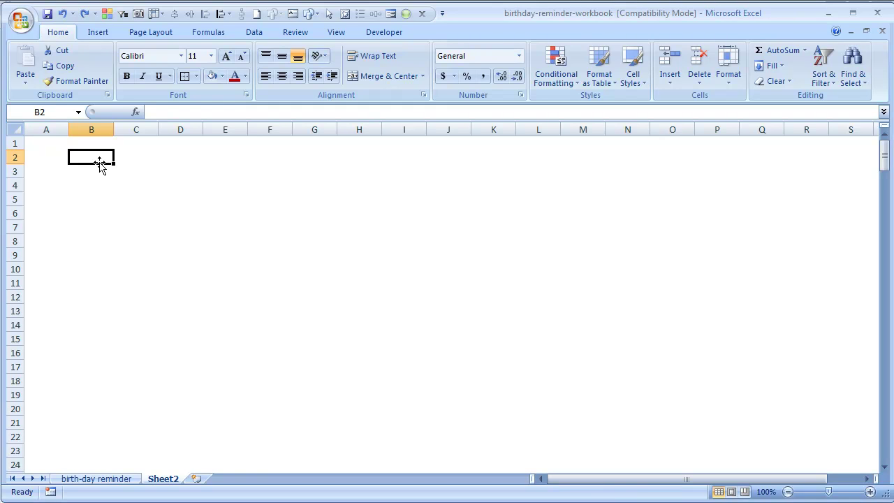
{"action": "type", "text": "Subject"}
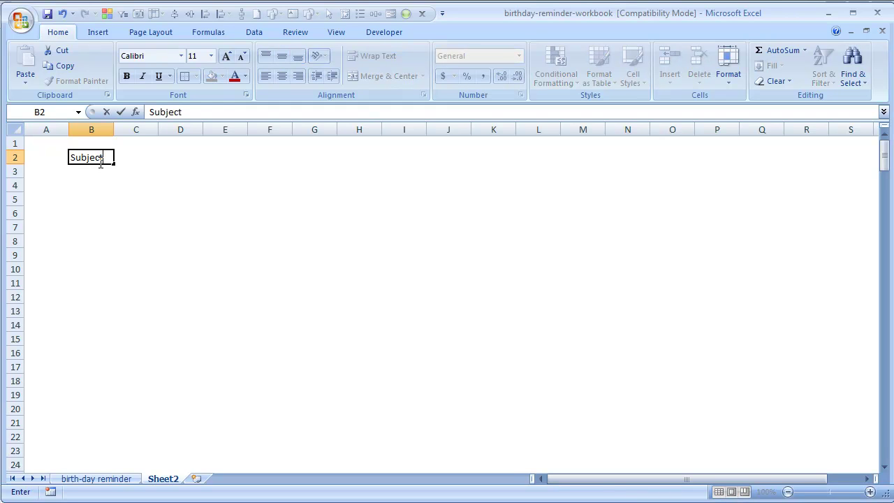
{"action": "key", "text": "Tab"}
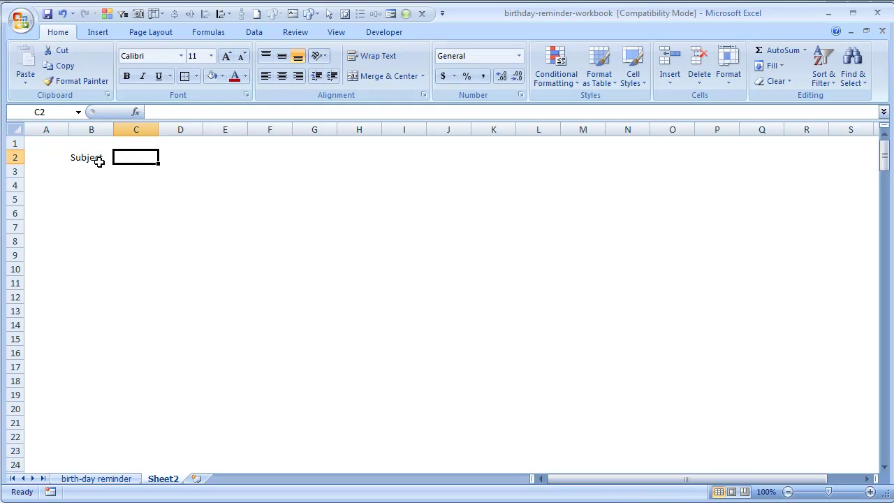
{"action": "type", "text": "Manay"}
{"action": "key", "text": "BackSpace"}
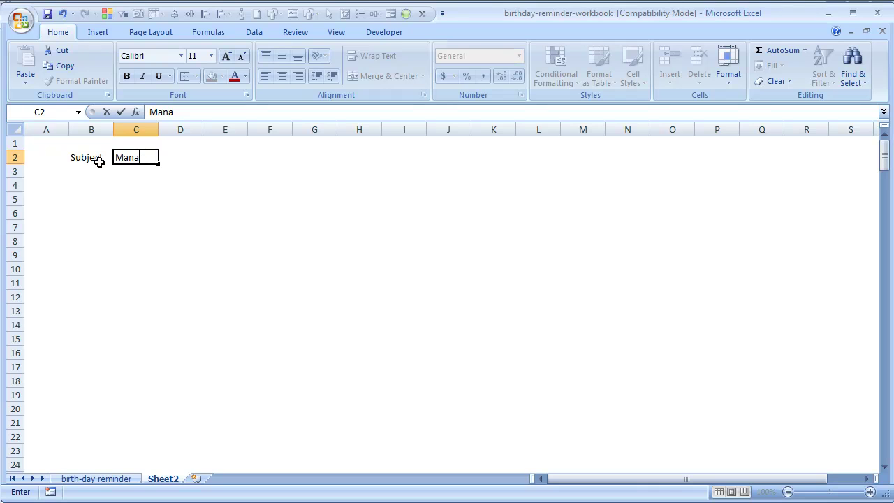
{"action": "key", "text": "BackSpace"}
{"action": "type", "text": "y many happy retur"}
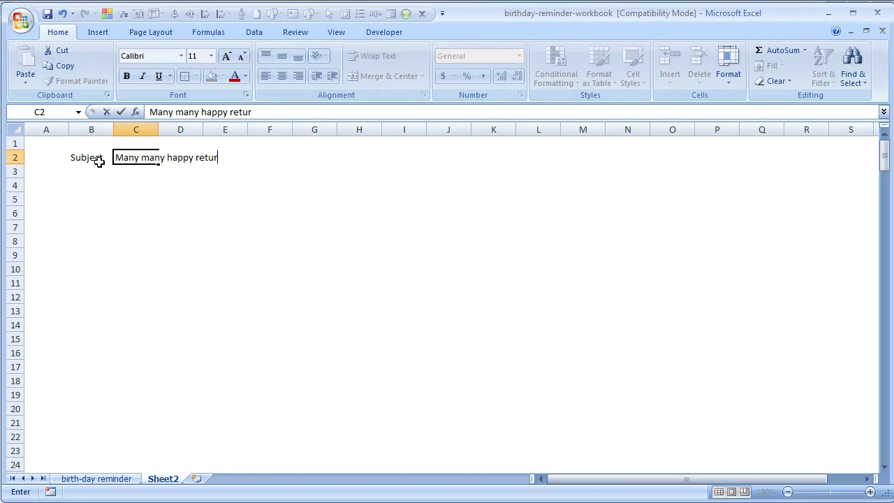
{"action": "type", "text": "ns of the day"}
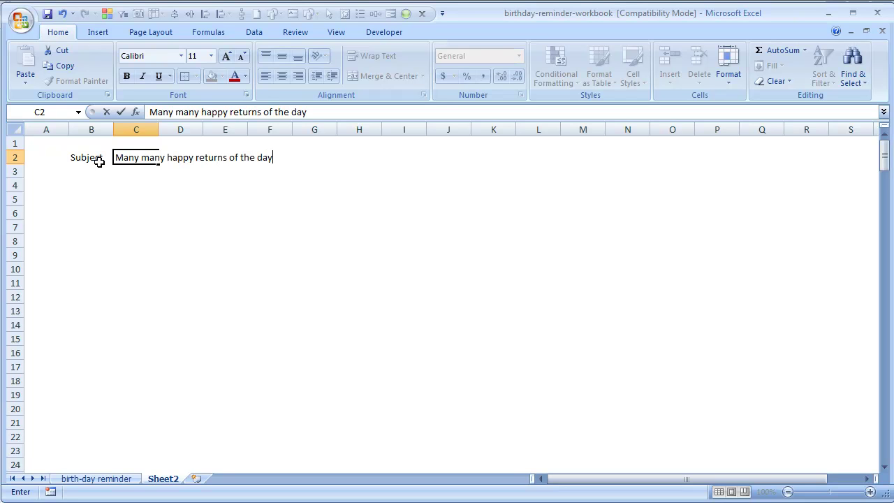
{"action": "left_click", "coordinate": [100, 168]}
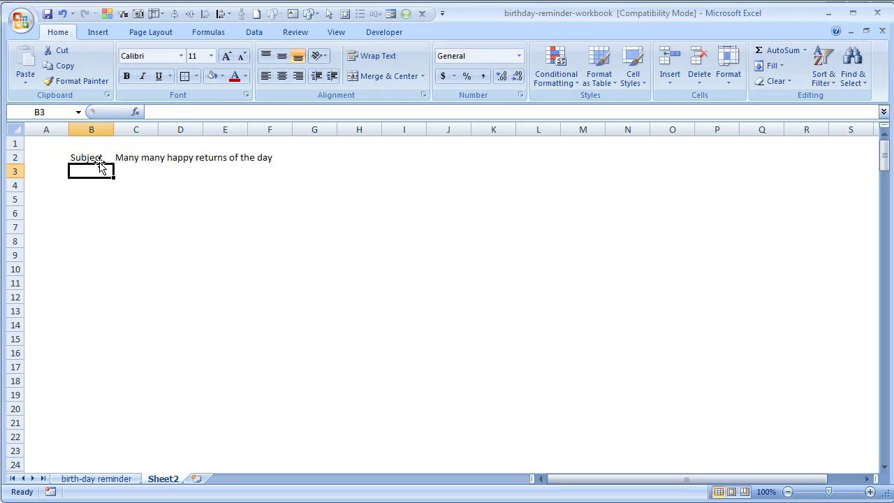
Step: Enter the label Body in B3 and the label "Your name" in B4
{"action": "type", "text": "Body"}
{"action": "key", "text": "Tab"}
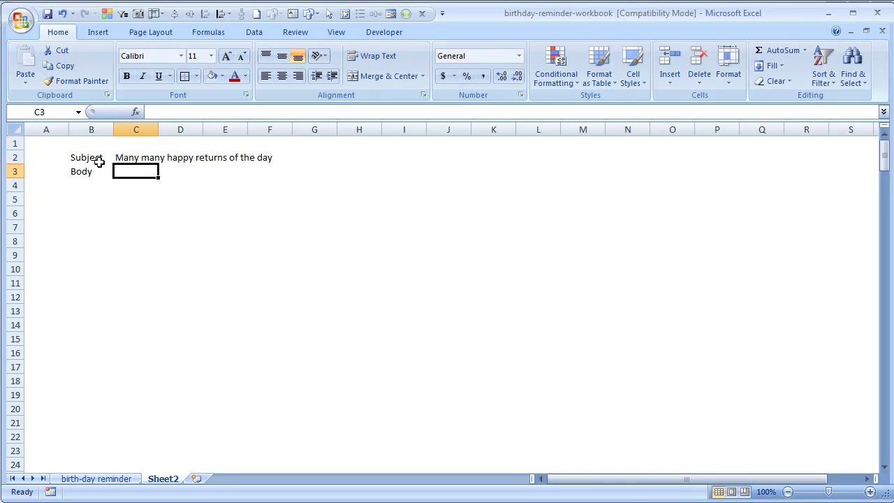
{"action": "left_click", "coordinate": [100, 162]}
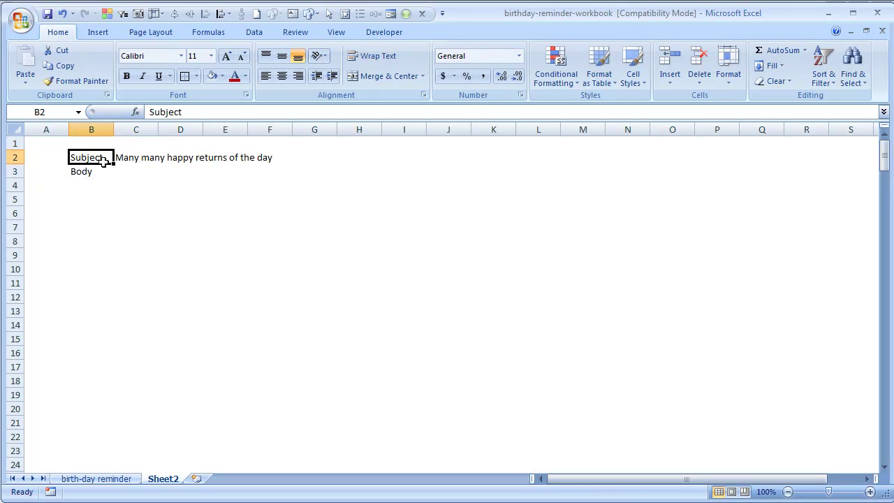
{"action": "left_click", "coordinate": [109, 171]}
{"action": "key", "text": "Down"}
{"action": "type", "text": "Yo ur"}
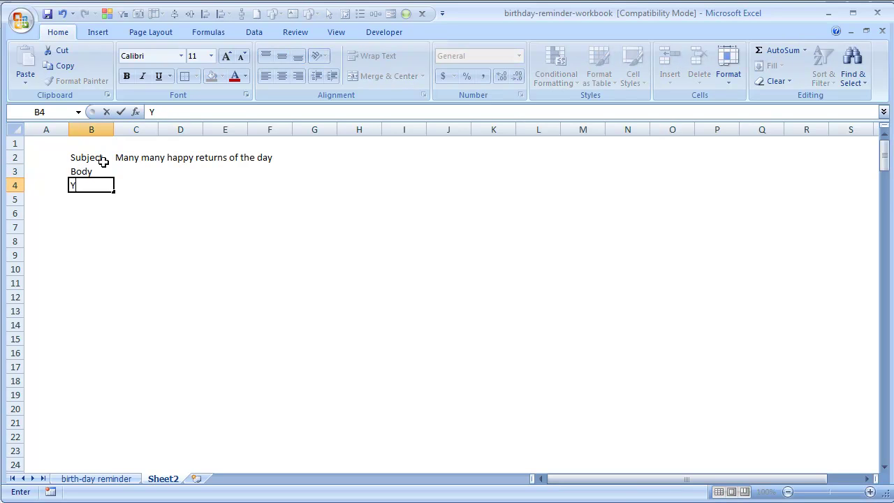
{"action": "key", "text": "BackSpace"}
{"action": "key", "text": "BackSpace"}
{"action": "key", "text": "BackSpace"}
{"action": "type", "text": "ur name"}
{"action": "key", "text": "Tab"}
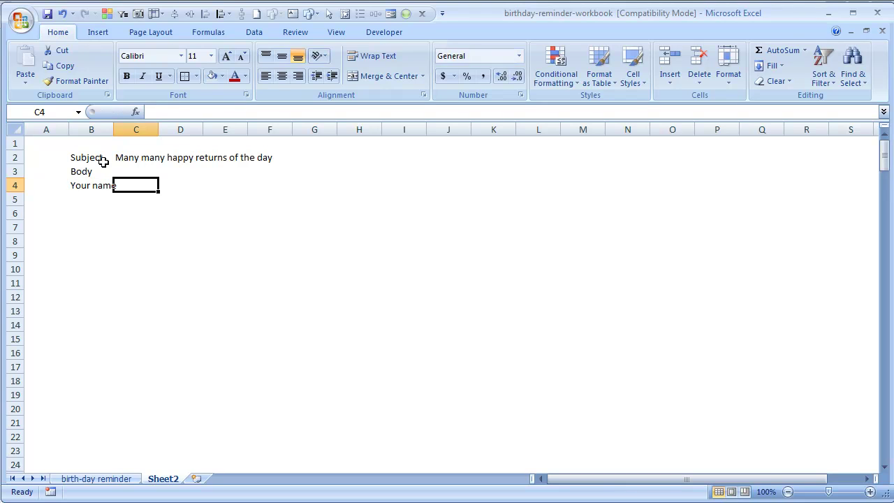
Step: Enter the sender's name in C4 and autofit column B to its contents
{"action": "type", "text": "Chandoo"}
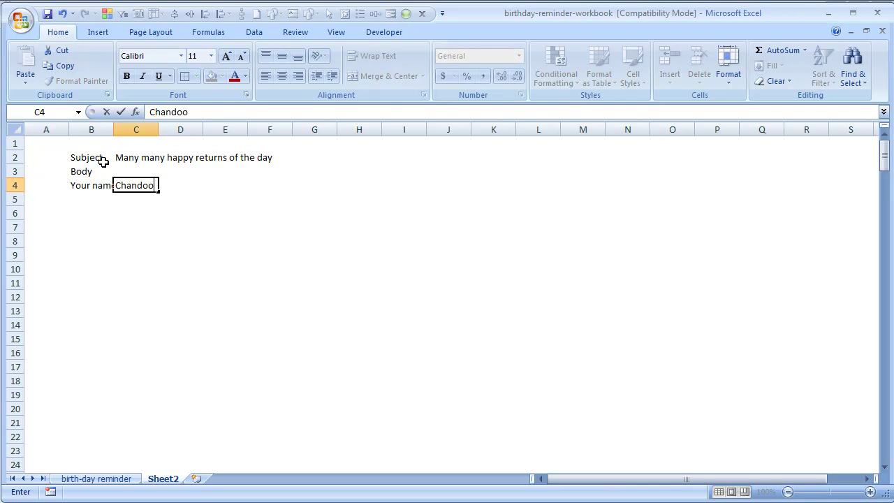
{"action": "key", "text": "Return"}
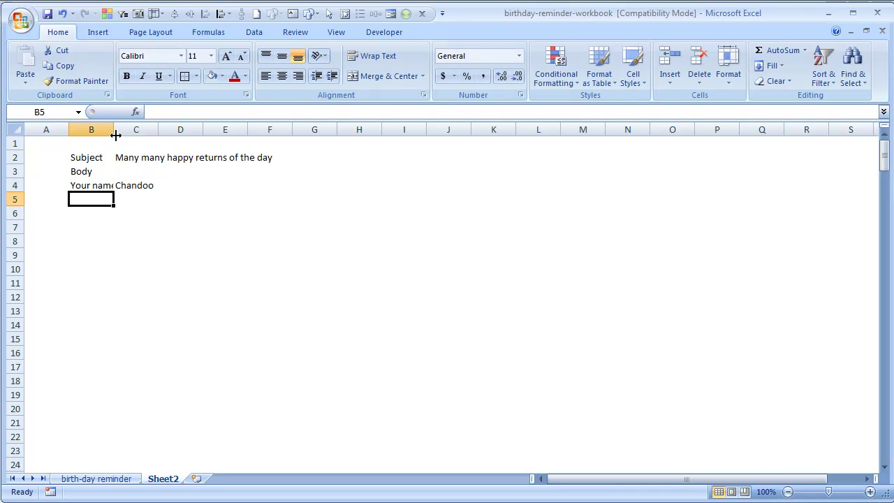
{"action": "double_click", "coordinate": [115, 134]}
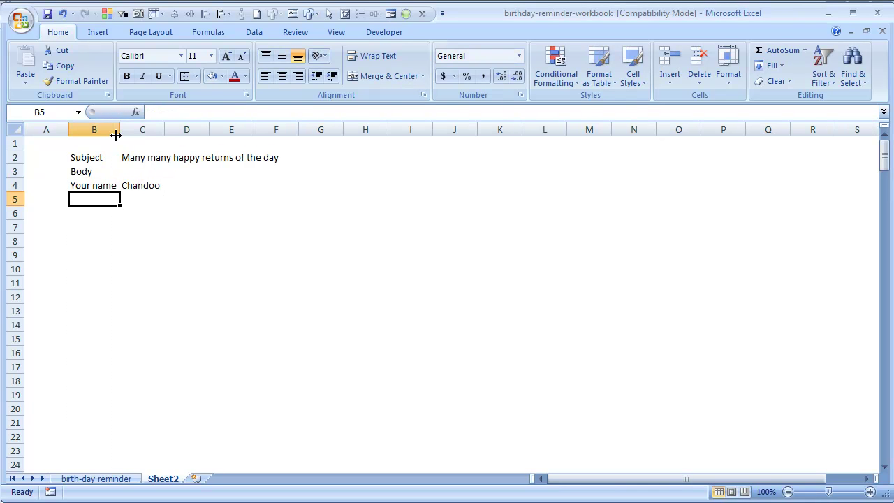
Step: Enter the column header Name in cell B6
{"action": "left_click", "coordinate": [89, 219]}
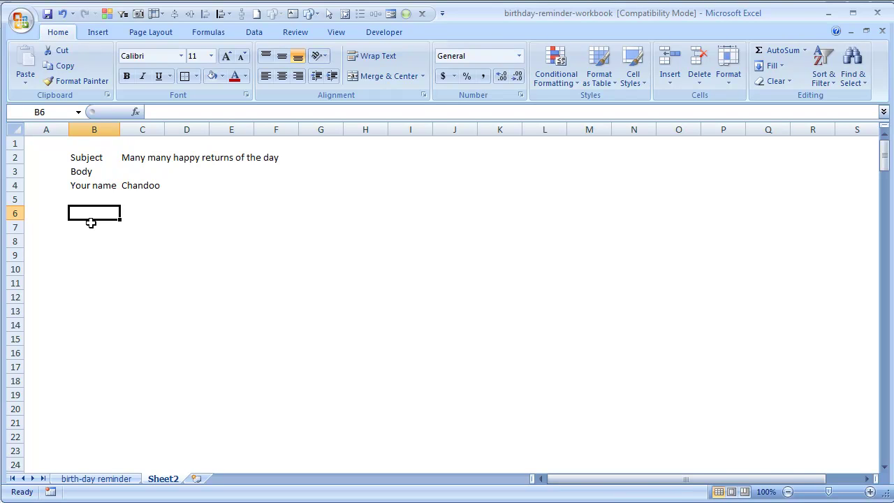
{"action": "type", "text": "na"}
{"action": "key", "text": "BackSpace"}
{"action": "key", "text": "BackSpace"}
{"action": "type", "text": "N"}
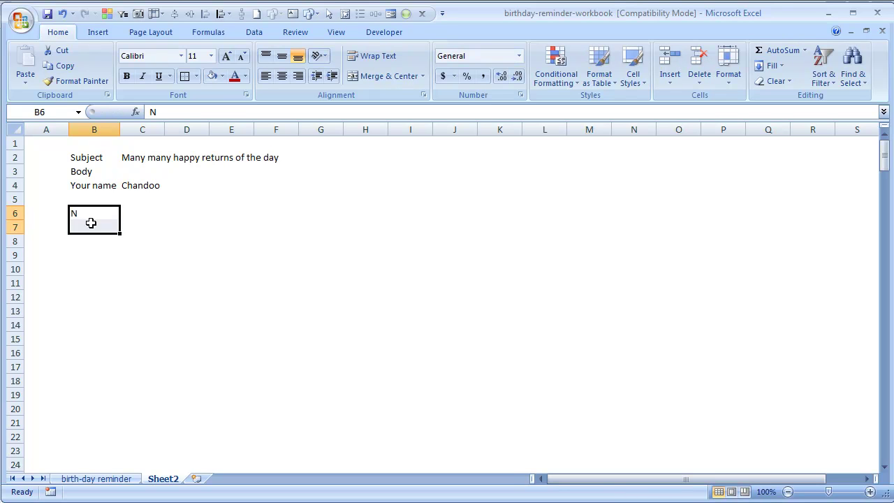
{"action": "type", "text": "A"}
{"action": "key", "text": "Escape"}
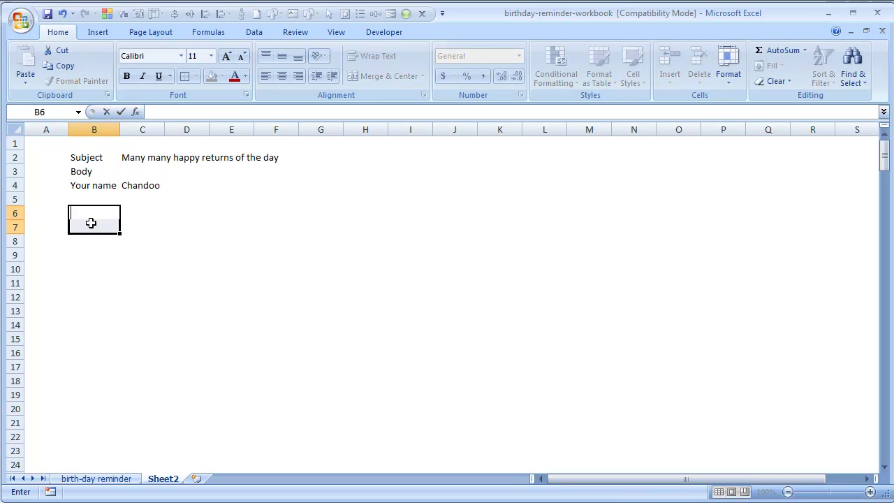
{"action": "left_click", "coordinate": [91, 223]}
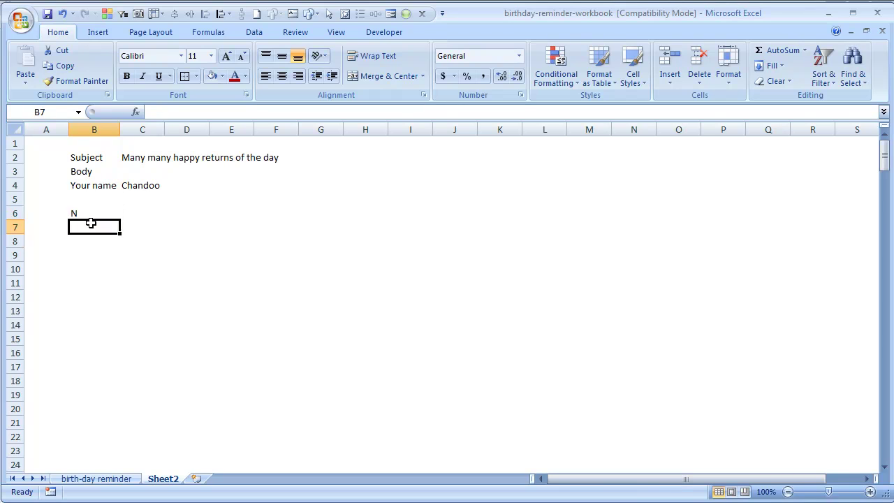
{"action": "key", "text": "Up"}
{"action": "type", "text": "Name"}
{"action": "key", "text": "Tab"}
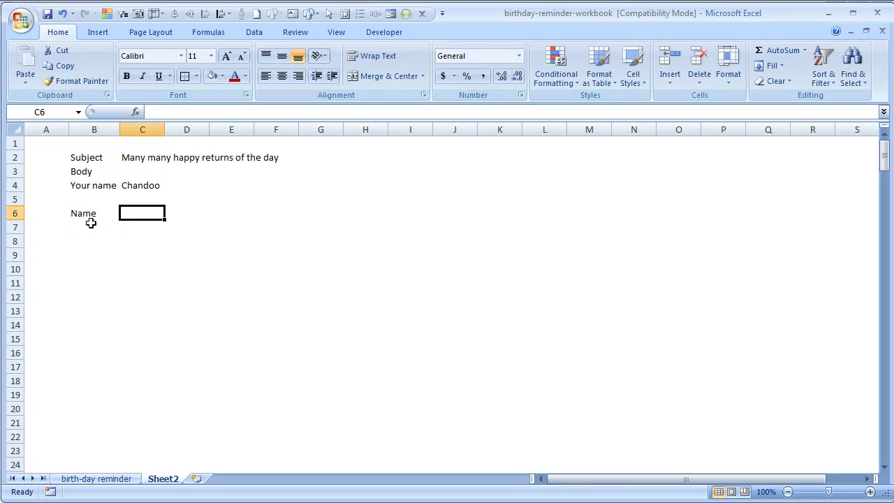
Step: Enter the headers Birthday, E-mail address and Mail Link in C6:E6, and widen column D to fit its header
{"action": "type", "text": "Birthday"}
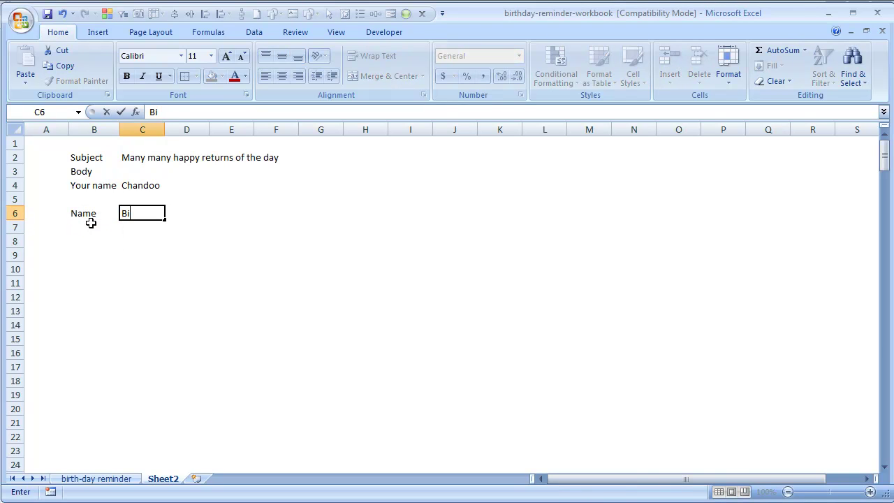
{"action": "key", "text": "Tab"}
{"action": "type", "text": "E"}
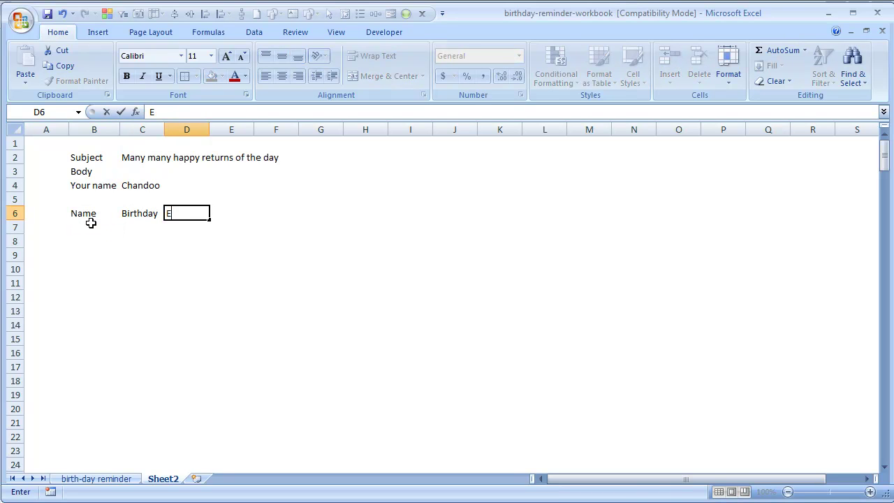
{"action": "type", "text": "-mail address"}
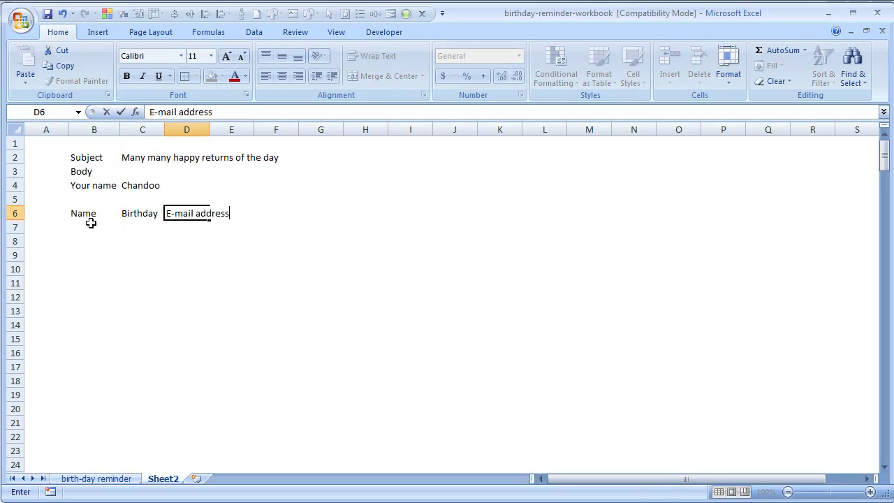
{"action": "key", "text": "Tab"}
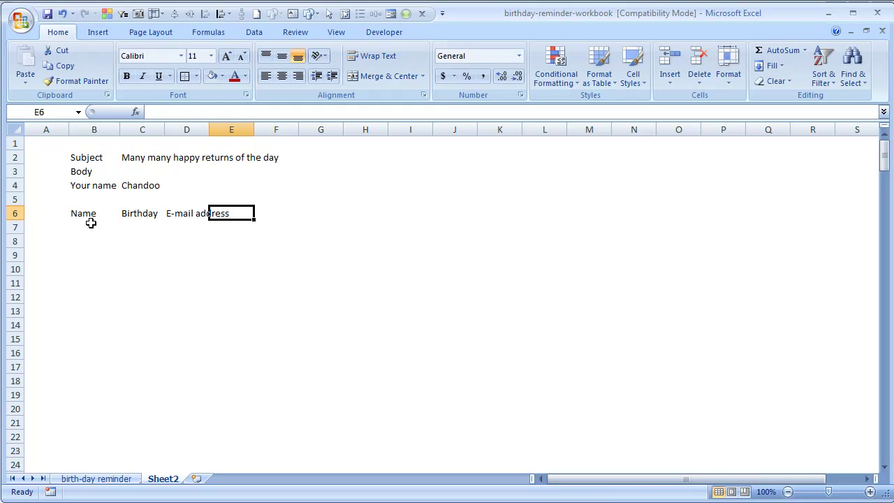
{"action": "type", "text": "Mail Link"}
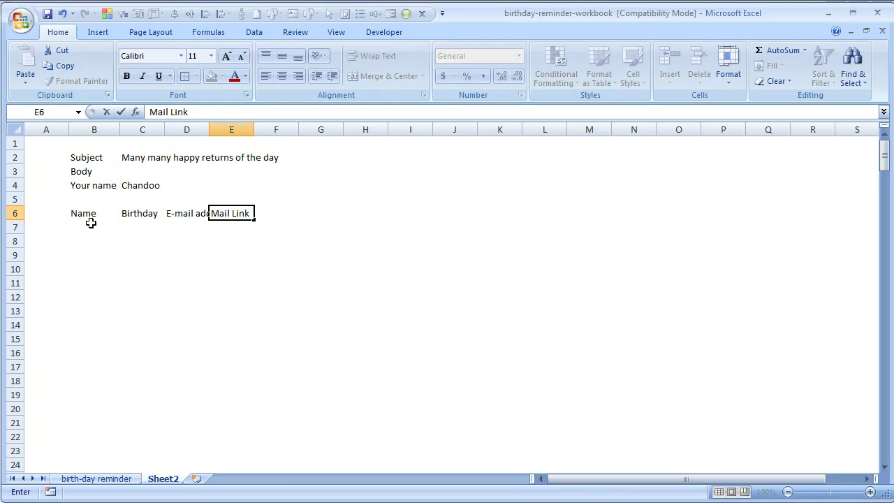
{"action": "left_click", "coordinate": [217, 229]}
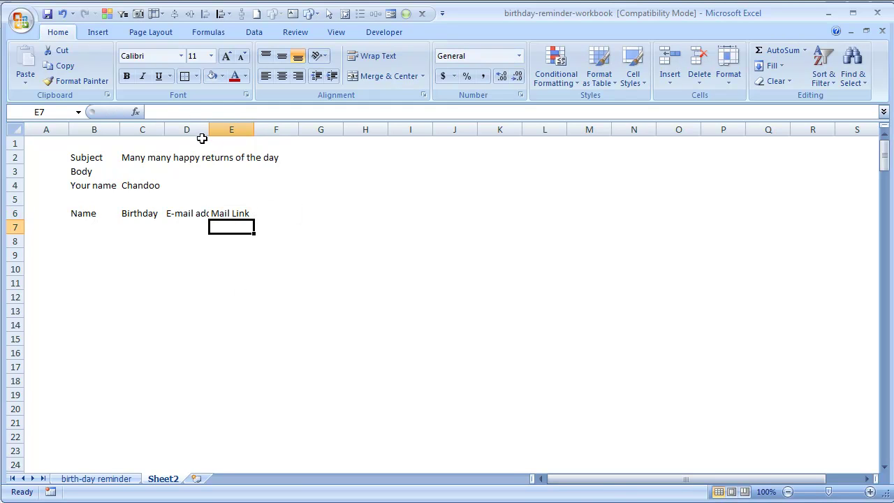
{"action": "left_click_drag", "start_coordinate": [210, 130], "coordinate": [250, 130]}
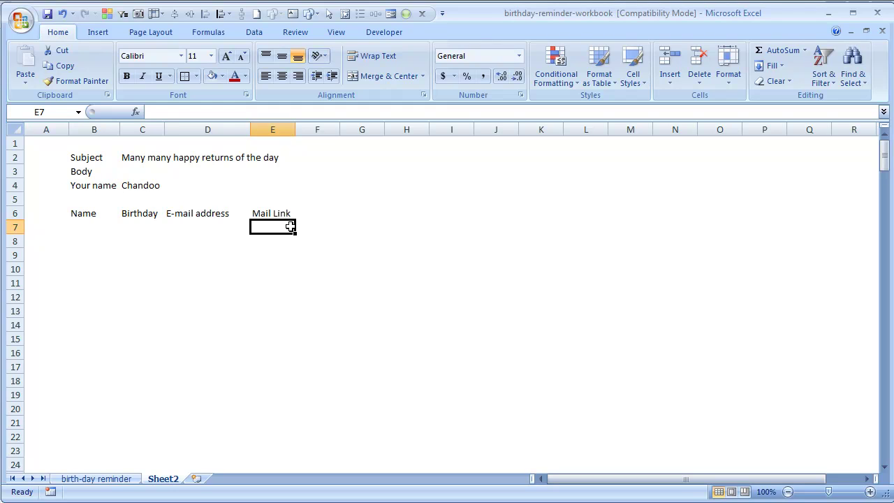
Step: Fill B7:B12 under the Name header with the first names of six people
{"action": "left_click", "coordinate": [86, 225]}
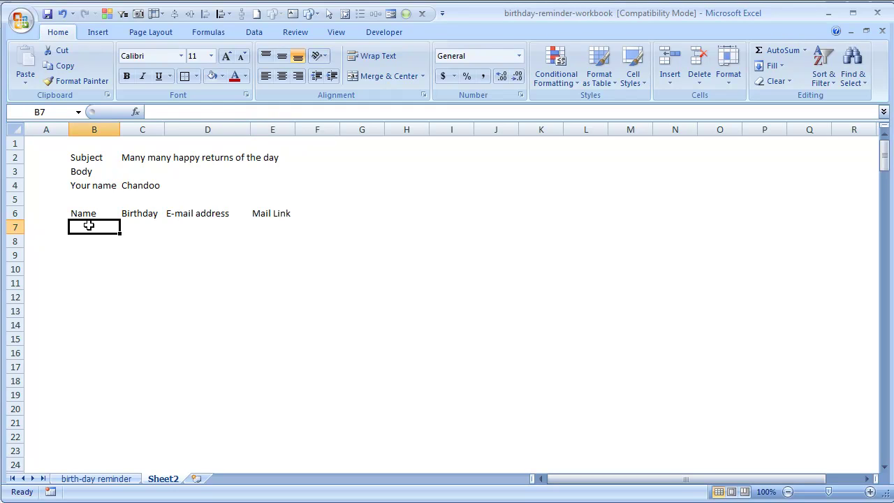
{"action": "type", "text": "John"}
{"action": "key", "text": "Return"}
{"action": "type", "text": "Jam"}
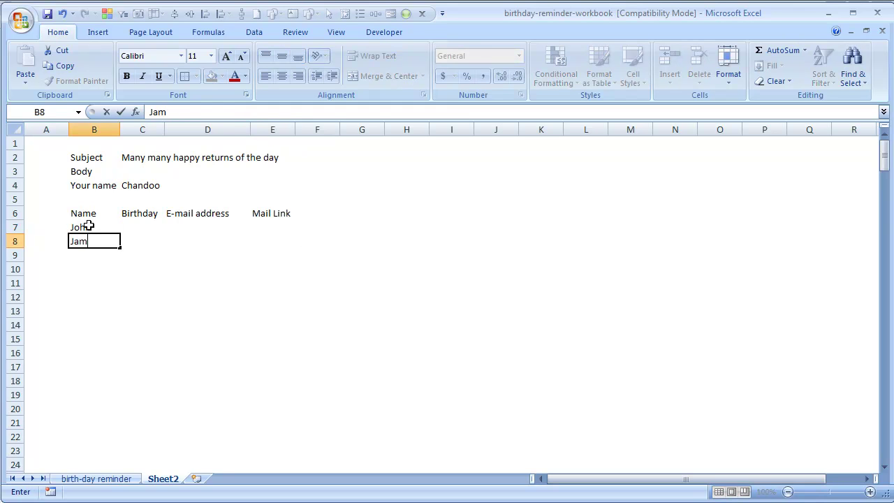
{"action": "type", "text": "es"}
{"action": "key", "text": "Return"}
{"action": "type", "text": "Jamie"}
{"action": "key", "text": "Return"}
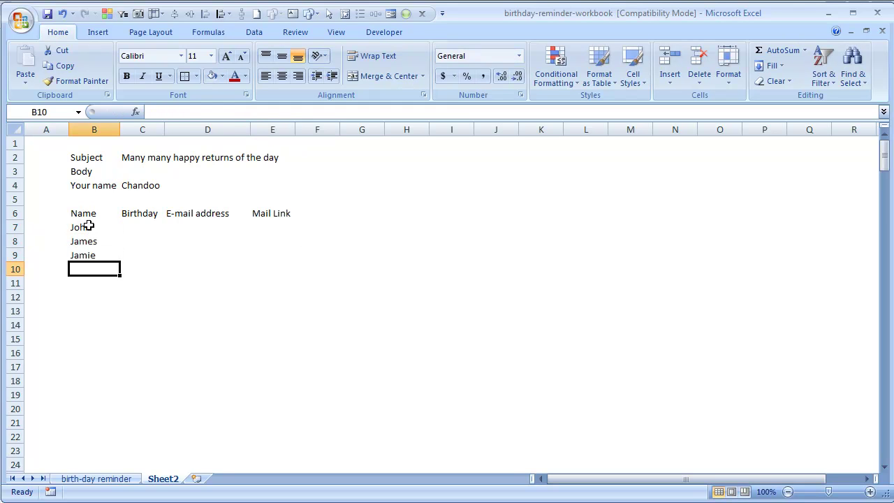
{"action": "type", "text": "Josh"}
{"action": "key", "text": "Return"}
{"action": "type", "text": "Je"}
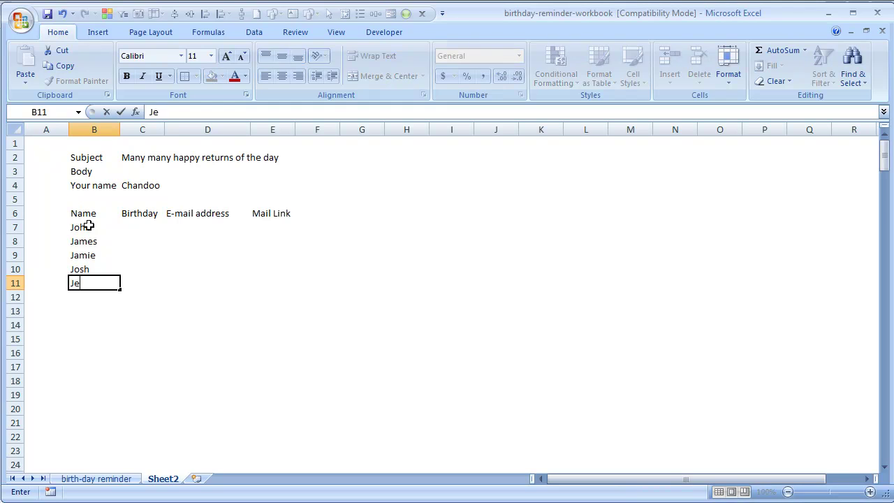
{"action": "type", "text": "nny"}
{"action": "key", "text": "Return"}
{"action": "type", "text": "Ja"}
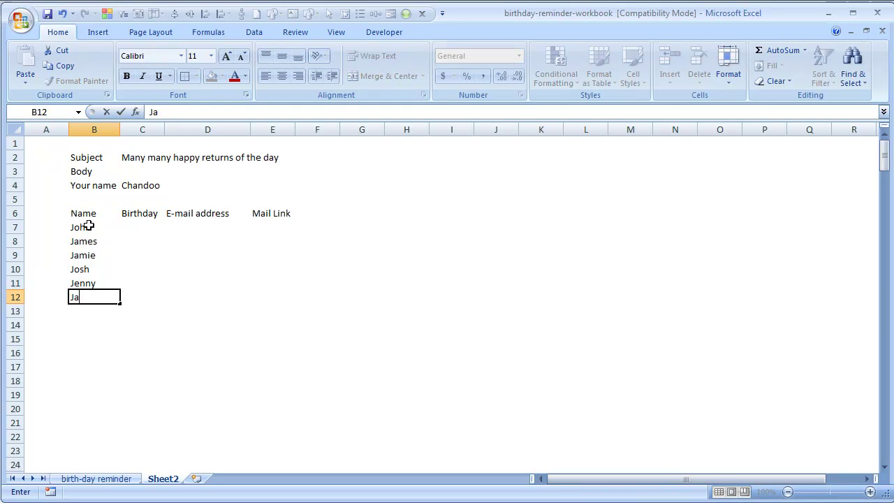
{"action": "type", "text": "kob"}
{"action": "key", "text": "Return"}
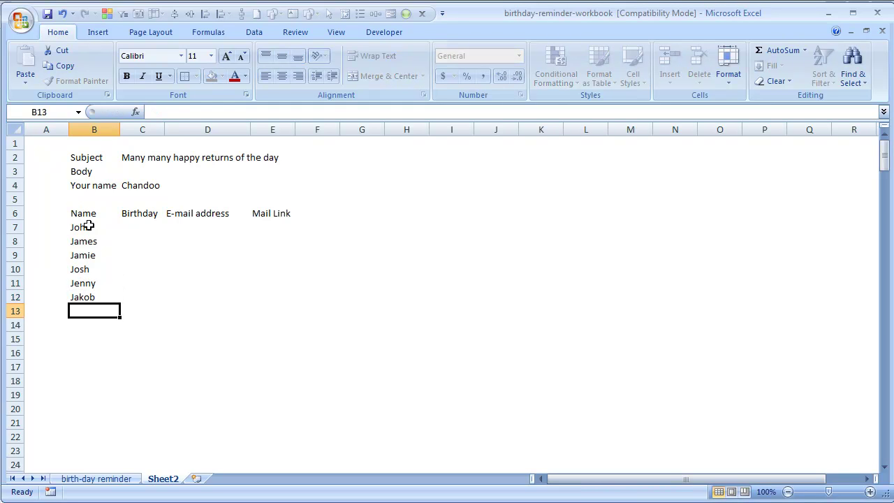
Step: Try to enter the first person's birthday in C7 as a day-month-year date
{"action": "key", "text": "Up"}
{"action": "key", "text": "Up"}
{"action": "key", "text": "Up"}
{"action": "key", "text": "Up"}
{"action": "key", "text": "Up"}
{"action": "key", "text": "Up"}
{"action": "key", "text": "Right"}
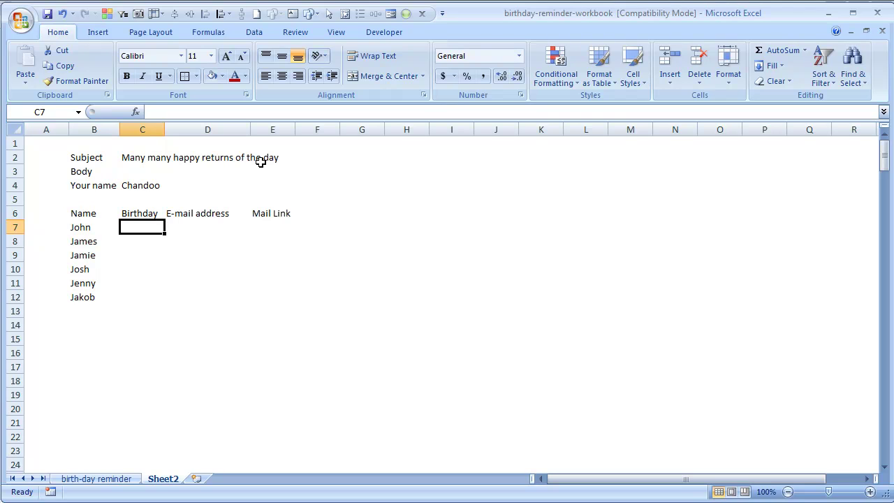
{"action": "type", "text": "26"}
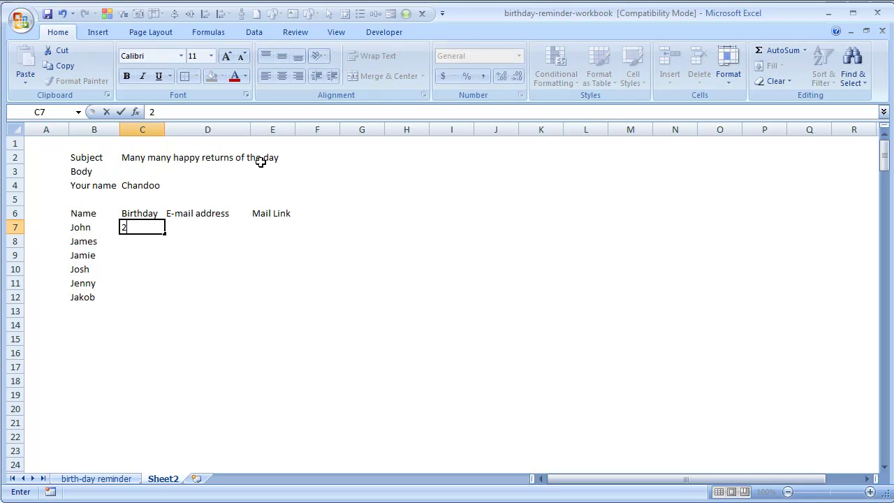
{"action": "left_click", "coordinate": [260, 165]}
{"action": "type", "text": "2"}
{"action": "key", "text": "Escape"}
{"action": "key", "text": "Down"}
{"action": "key", "text": "Down"}
{"action": "key", "text": "Down"}
{"action": "key", "text": "Down"}
{"action": "key", "text": "Down"}
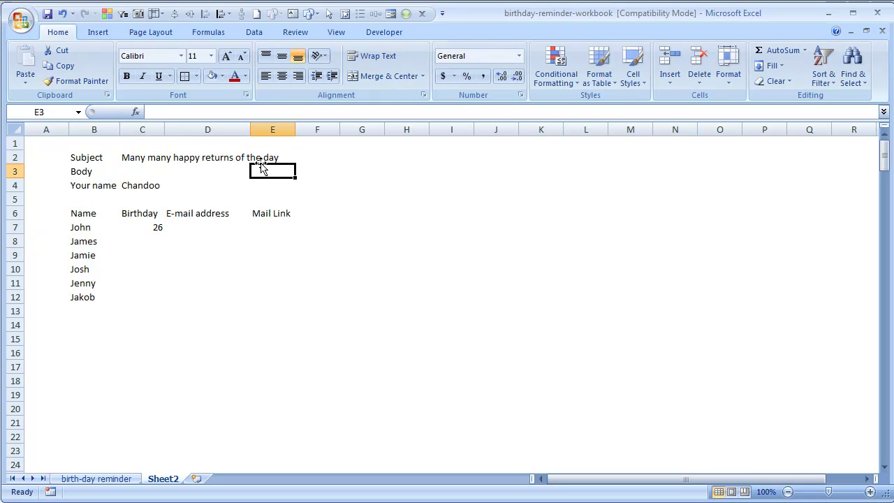
{"action": "key", "text": "Left"}
{"action": "key", "text": "Left"}
{"action": "type", "text": "2"}
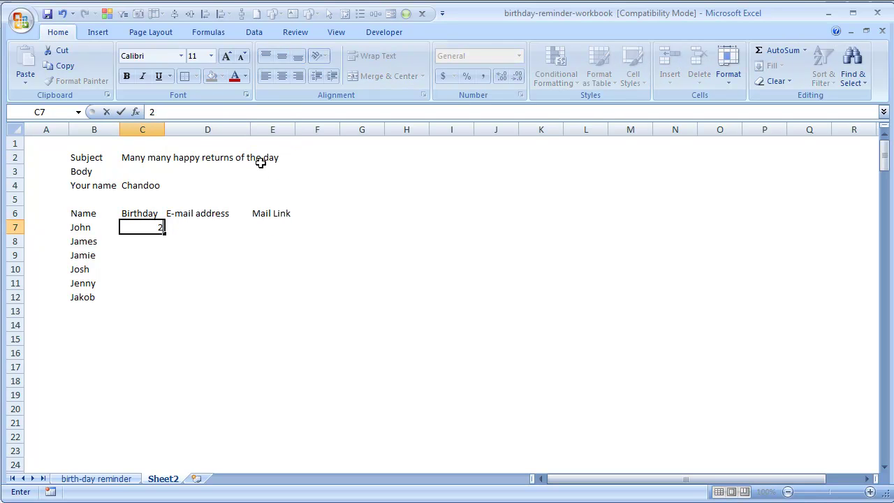
{"action": "type", "text": "6-10-2010"}
{"action": "key", "text": "Return"}
{"action": "key", "text": "Up"}
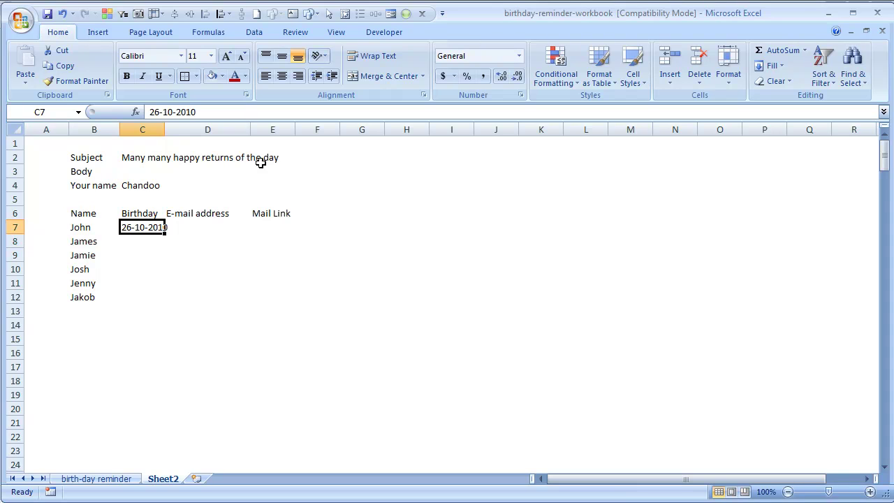
Step: Enter the first person's birthday in C7 in month-day-year order and fill consecutive dates down to C12
{"action": "type", "text": "10-26-"}
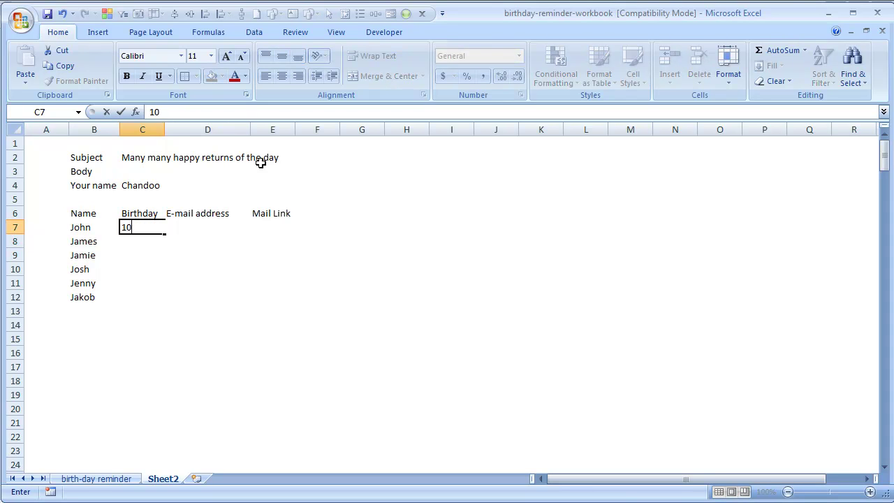
{"action": "type", "text": "2010"}
{"action": "key", "text": "Return"}
{"action": "key", "text": "Up"}
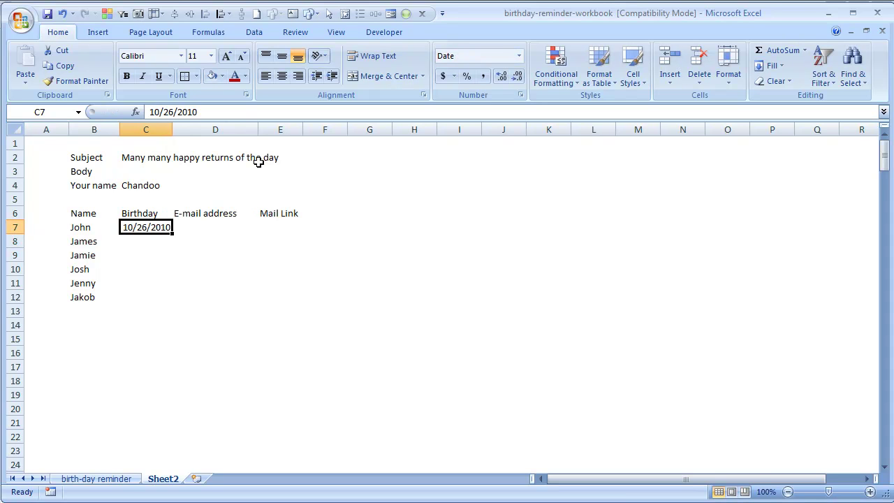
{"action": "left_click_drag", "start_coordinate": [173, 233], "coordinate": [165, 301]}
{"action": "left_click", "coordinate": [206, 270]}
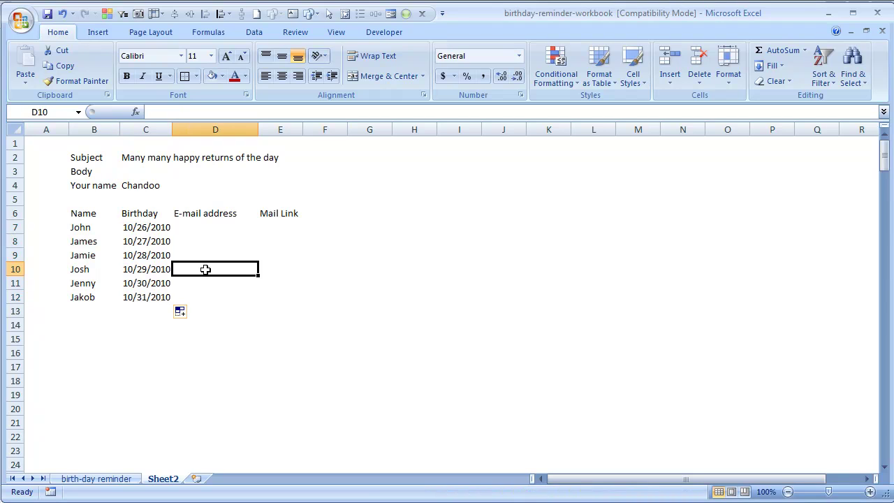
{"action": "left_click", "coordinate": [166, 227]}
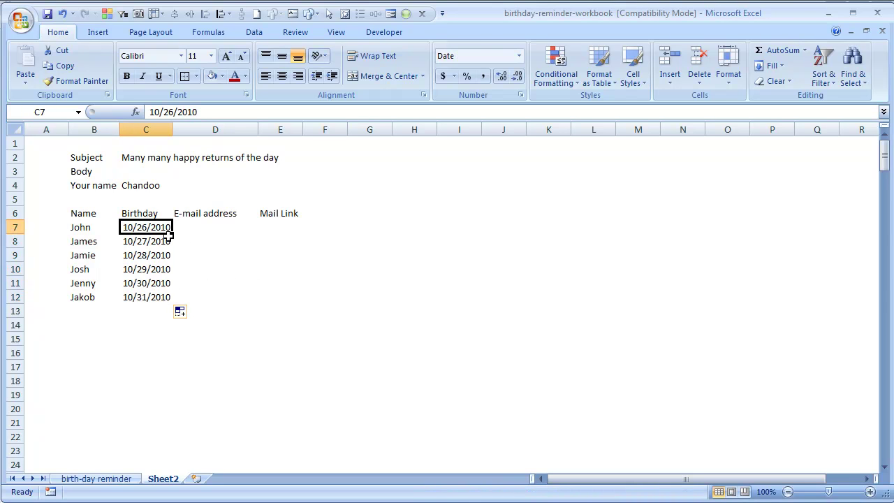
{"action": "left_click", "coordinate": [204, 228]}
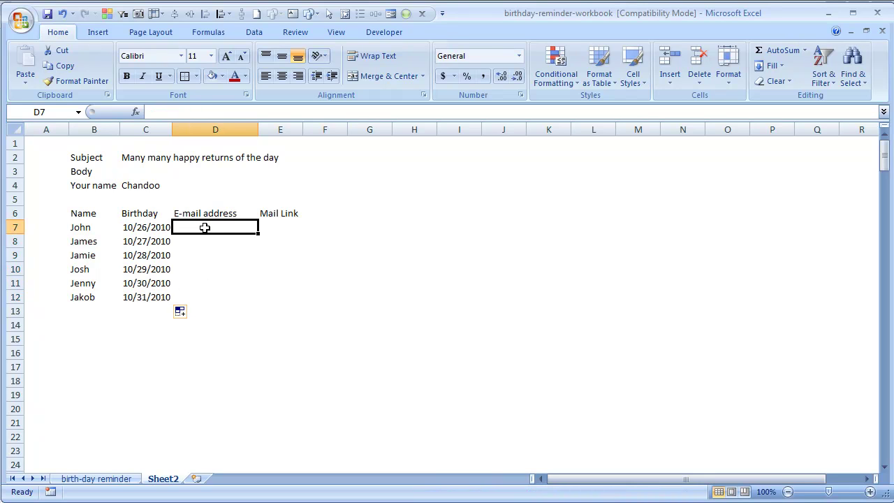
{"action": "left_click", "coordinate": [286, 225]}
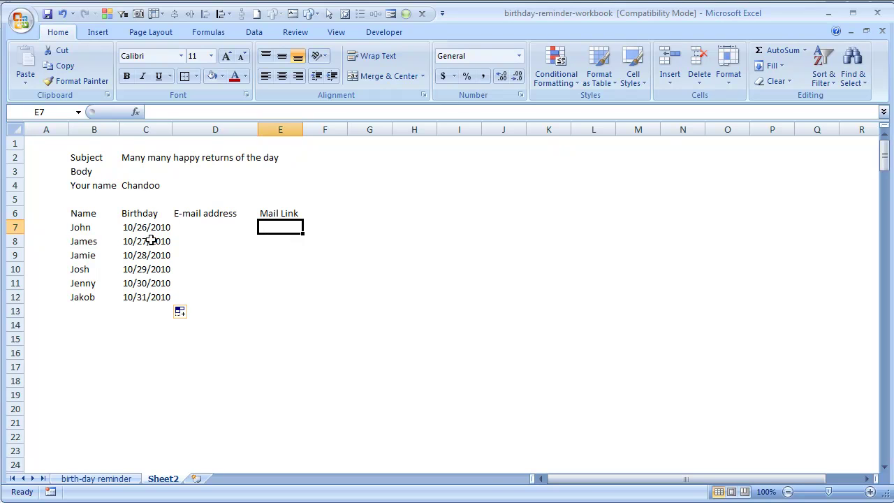
Step: Apply All Borders to the table range B6:E12 and widen column C slightly
{"action": "left_click", "coordinate": [93, 217]}
{"action": "left_click_drag", "start_coordinate": [93, 218], "coordinate": [273, 297]}
{"action": "left_click", "coordinate": [196, 76]}
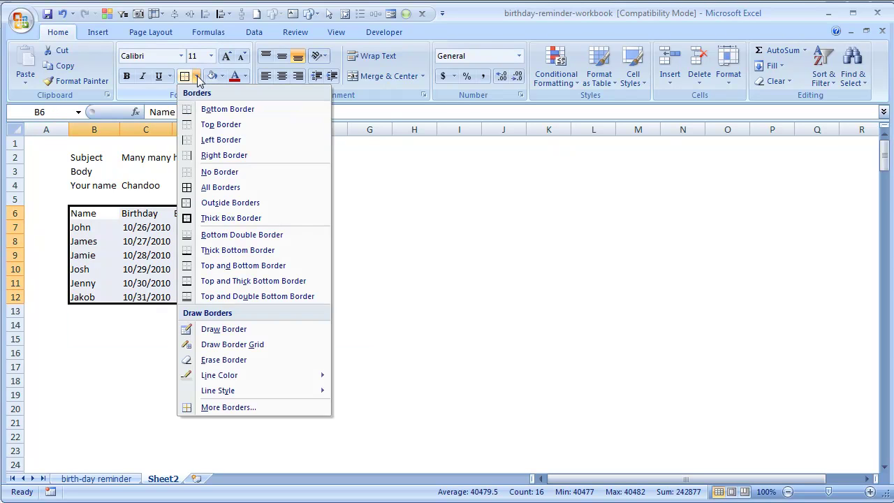
{"action": "left_click", "coordinate": [199, 187]}
{"action": "left_click", "coordinate": [387, 249]}
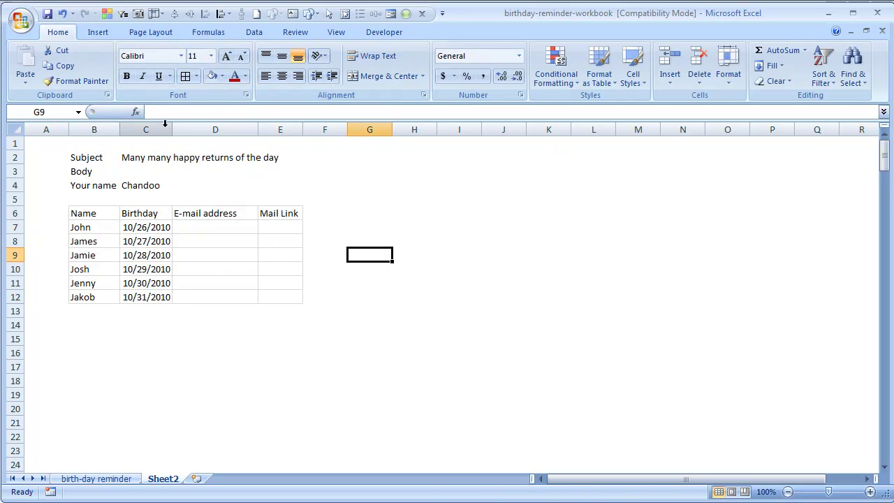
{"action": "left_click_drag", "start_coordinate": [173, 130], "coordinate": [182, 130]}
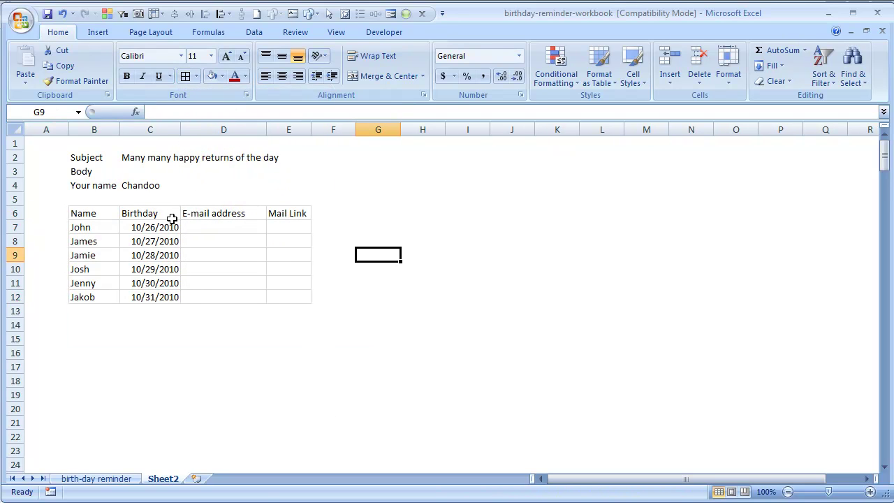
{"action": "left_click", "coordinate": [192, 226]}
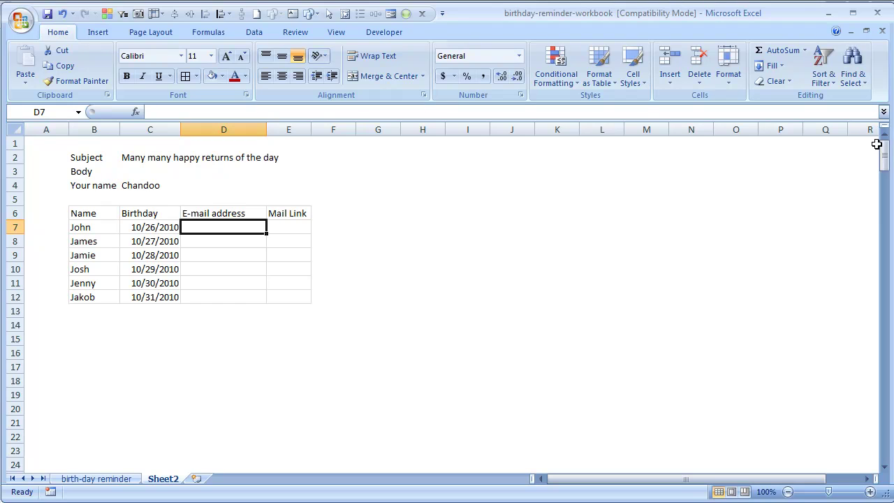
{"action": "type", "text": "="}
{"action": "key", "text": "Left"}
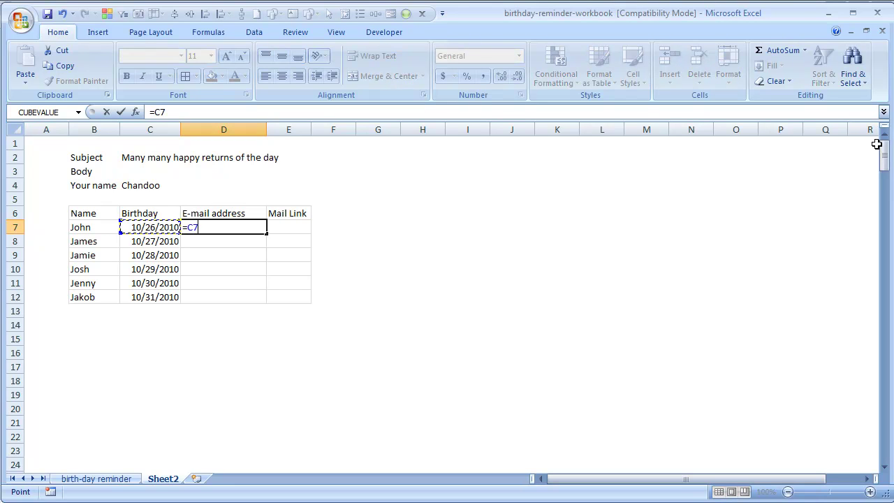
{"action": "key", "text": "Left"}
{"action": "type", "text": "&\""}
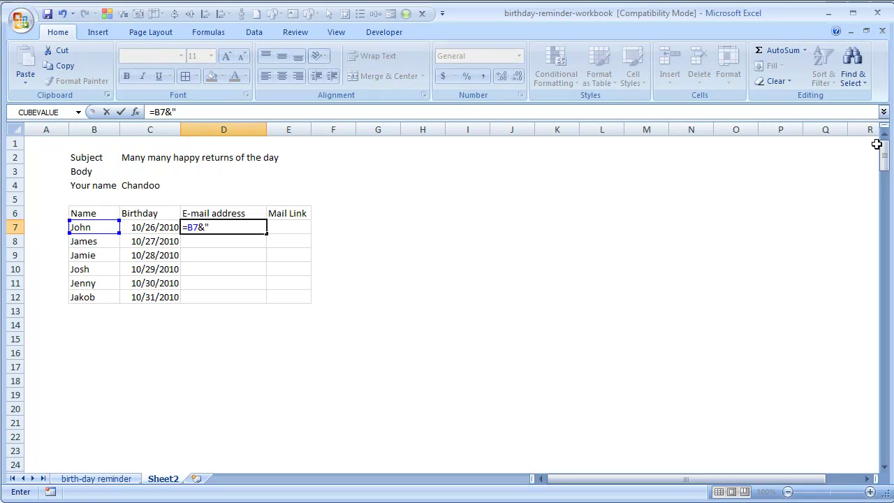
{"action": "type", "text": "@mai"}
{"action": "key", "text": "BackSpace"}
{"action": "type", "text": "IL"}
{"action": "key", "text": "BackSpace"}
{"action": "key", "text": "BackSpace"}
{"action": "type", "text": "IL"}
{"action": "key", "text": "BackSpace"}
{"action": "type", "text": "l.com"}
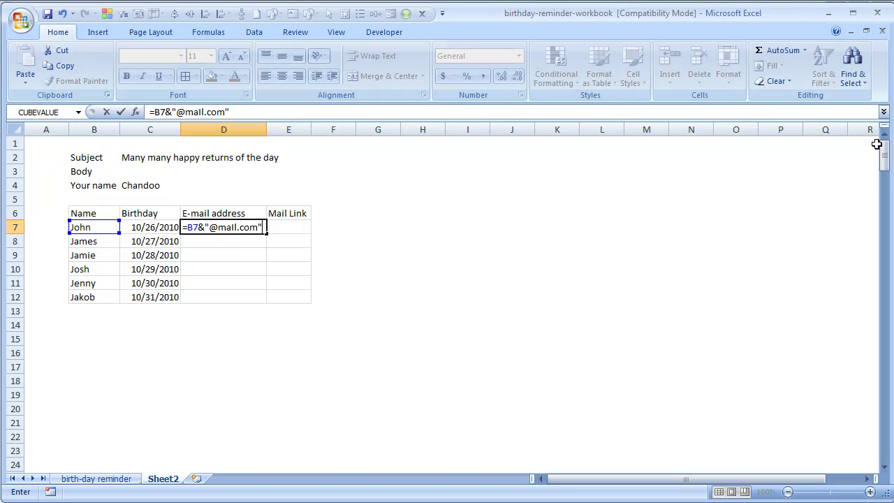
{"action": "key", "text": "Return"}
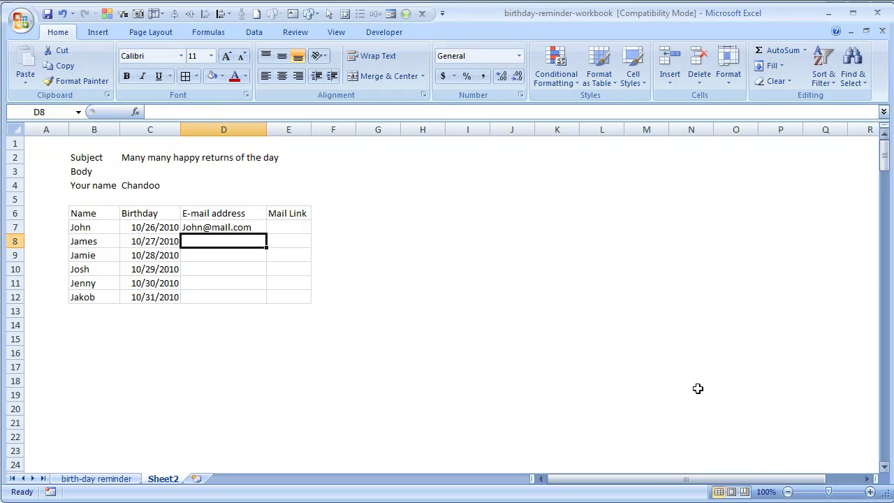
{"action": "left_click", "coordinate": [243, 225]}
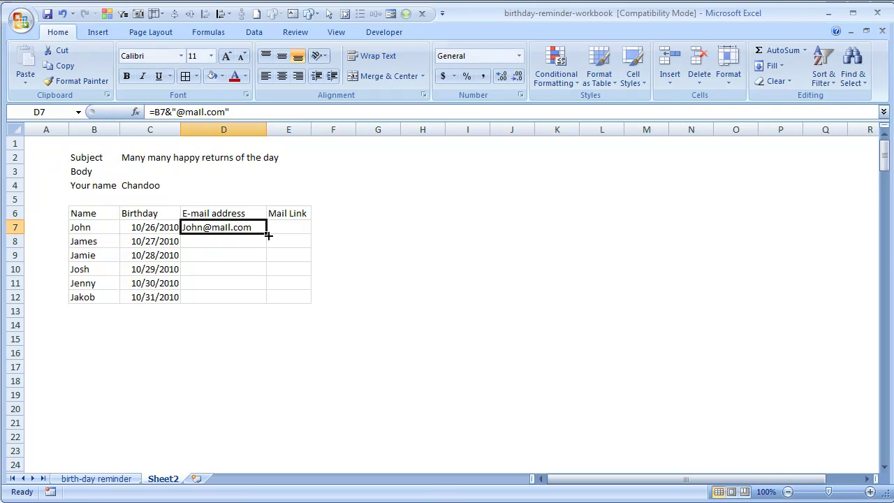
{"action": "left_click_drag", "start_coordinate": [266, 234], "coordinate": [250, 303]}
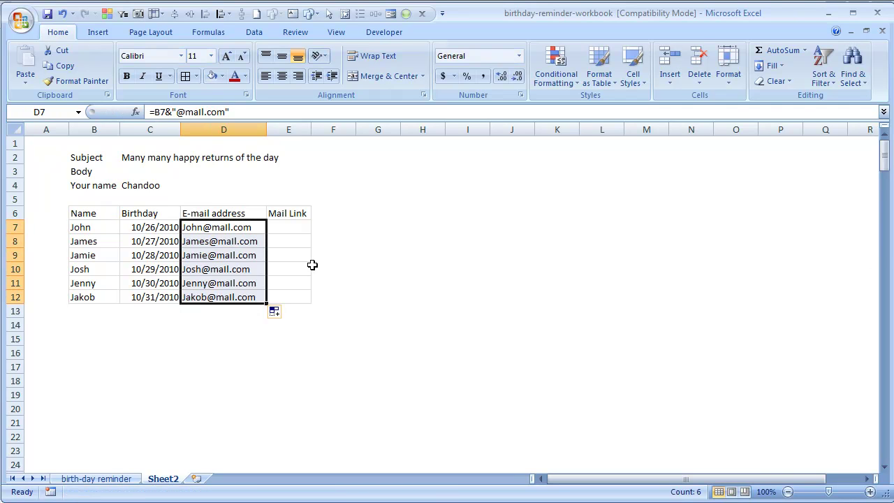
{"action": "left_click", "coordinate": [290, 229]}
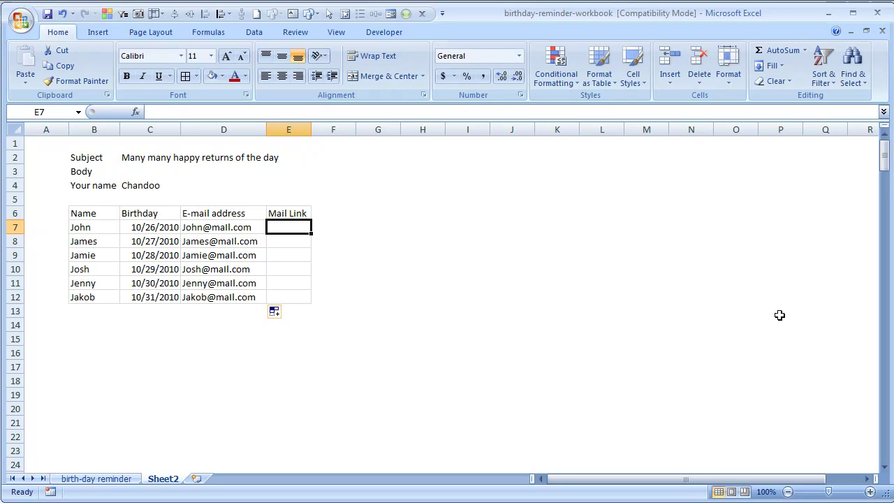
{"action": "key", "text": "Right"}
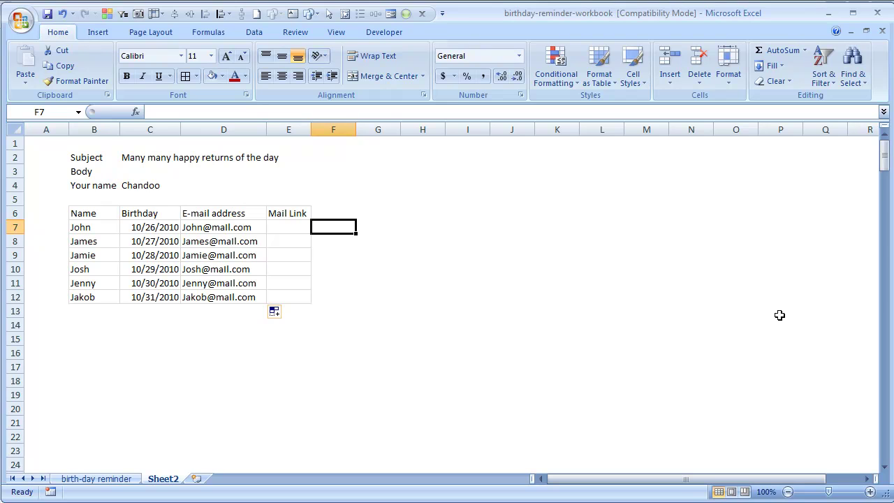
{"action": "key", "text": "Right"}
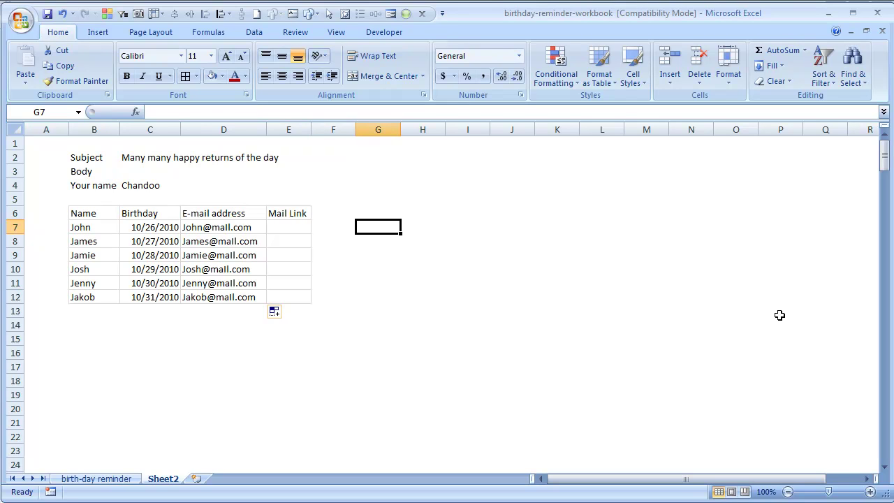
{"action": "left_click", "coordinate": [133, 226]}
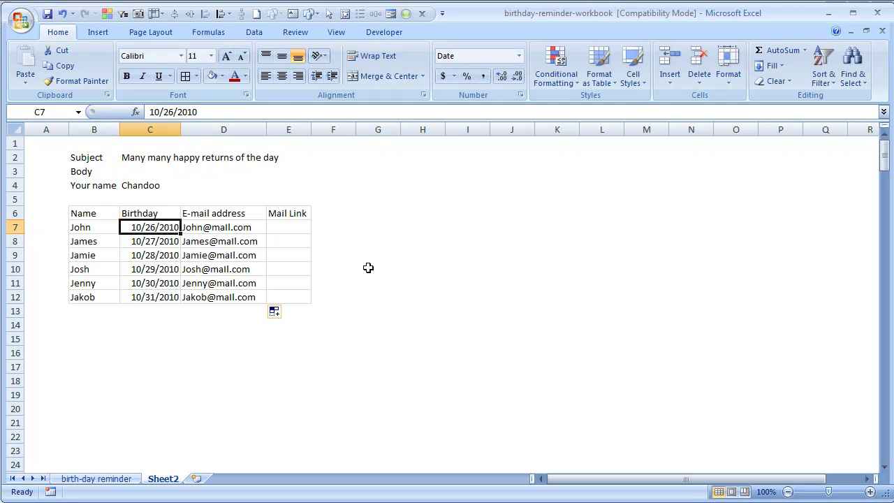
Step: List the function names IF, TODAY and HYPERLINK in cells G8:G10
{"action": "left_click", "coordinate": [378, 238]}
{"action": "type", "text": "IF"}
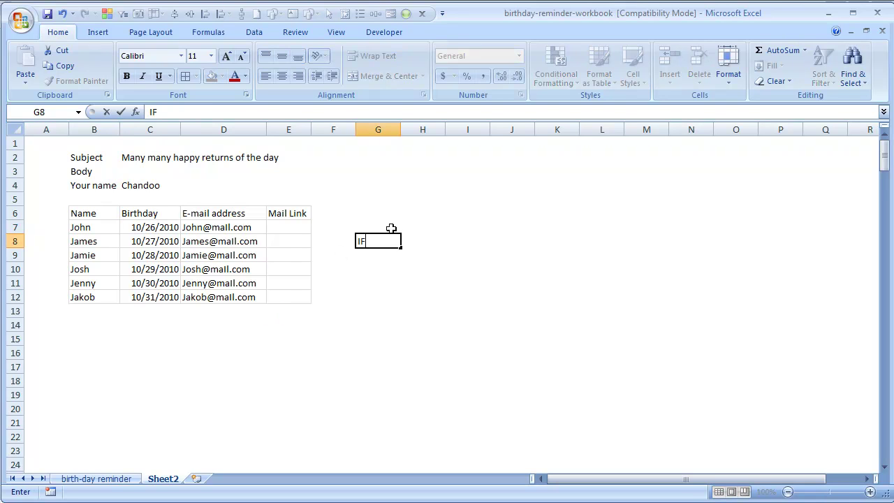
{"action": "key", "text": "Return"}
{"action": "type", "text": "TODAY"}
{"action": "key", "text": "Return"}
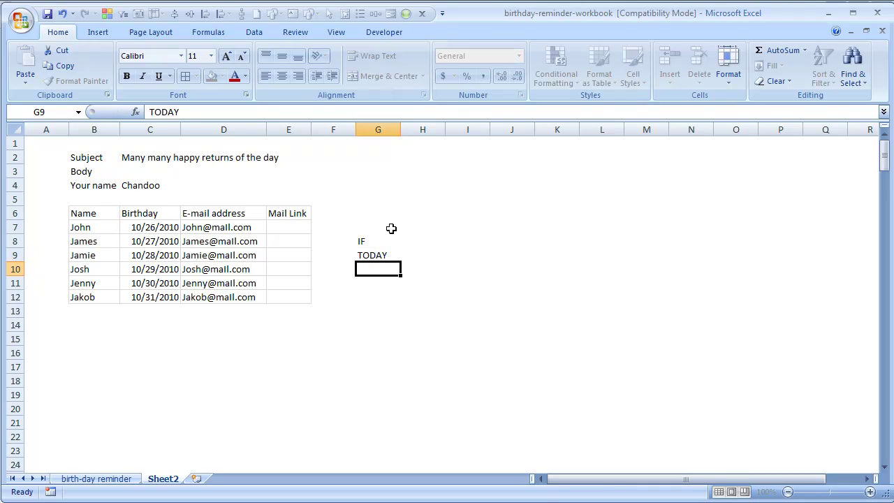
{"action": "type", "text": "HYPERLINK"}
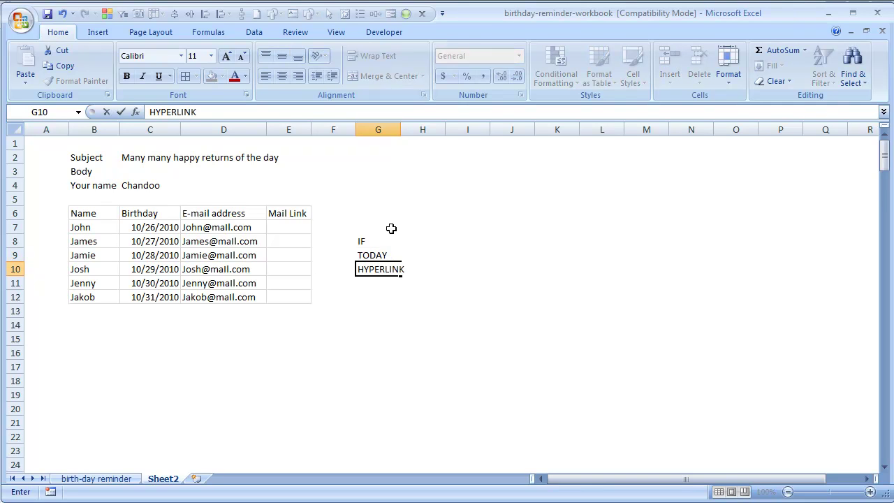
{"action": "key", "text": "Return"}
{"action": "type", "text": "=hy"}
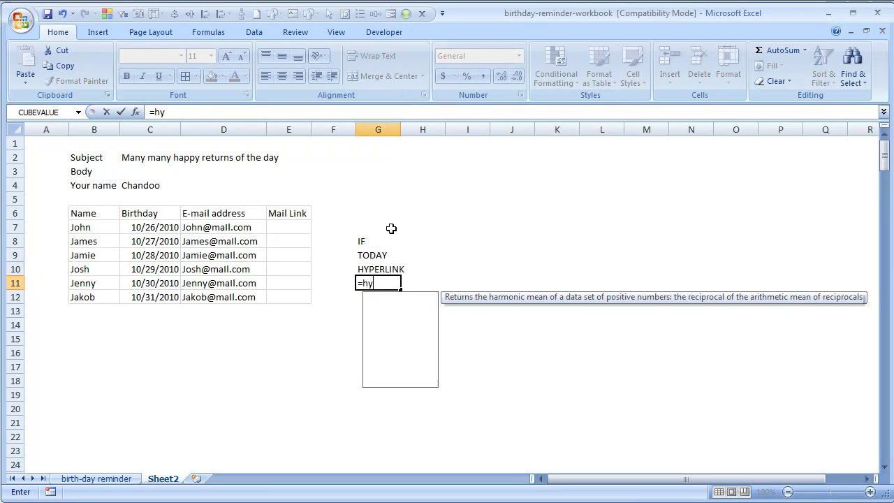
{"action": "key", "text": "Tab"}
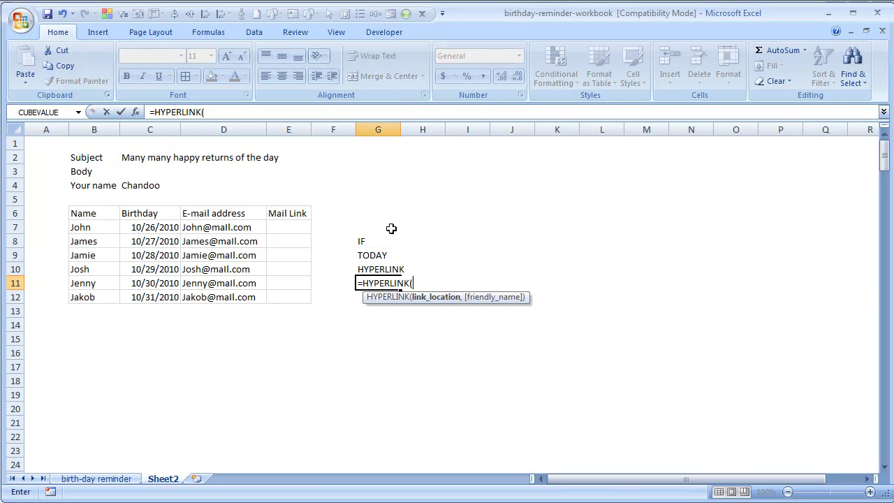
{"action": "type", "text": "\"http://chandoo.org"}
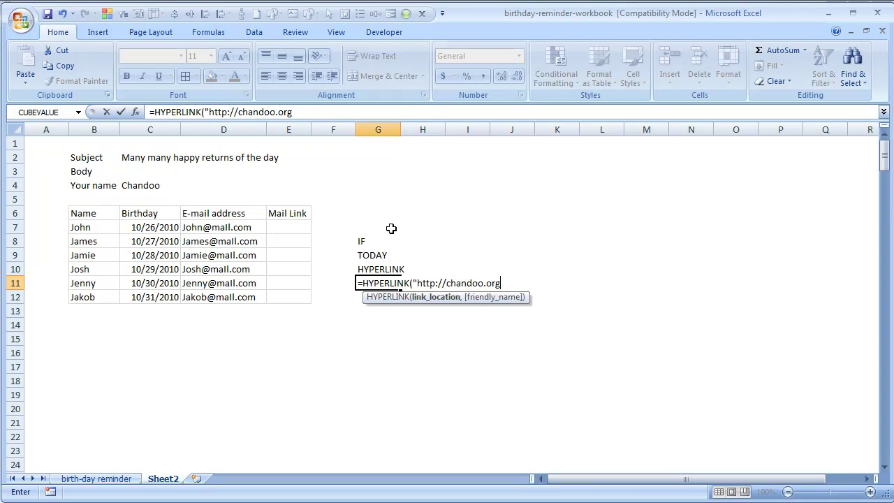
{"action": "type", "text": "\""}
{"action": "type", "text": ","}
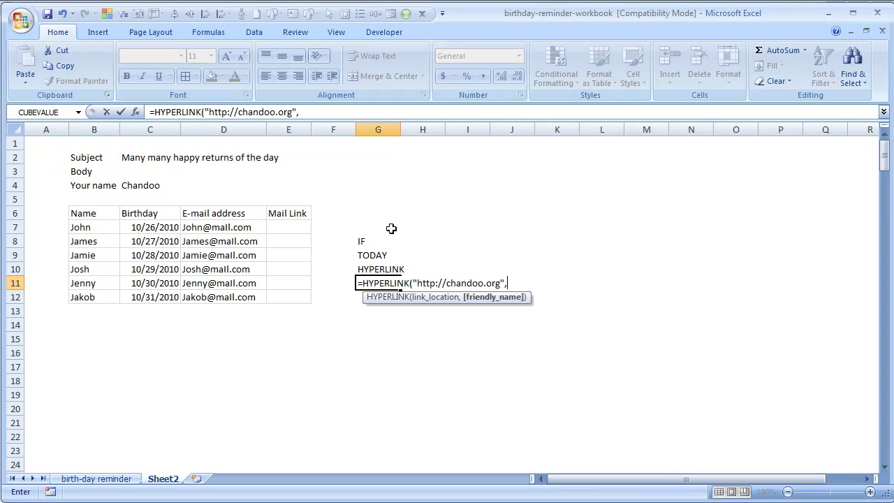
{"action": "type", "text": "\"cool excel site\")"}
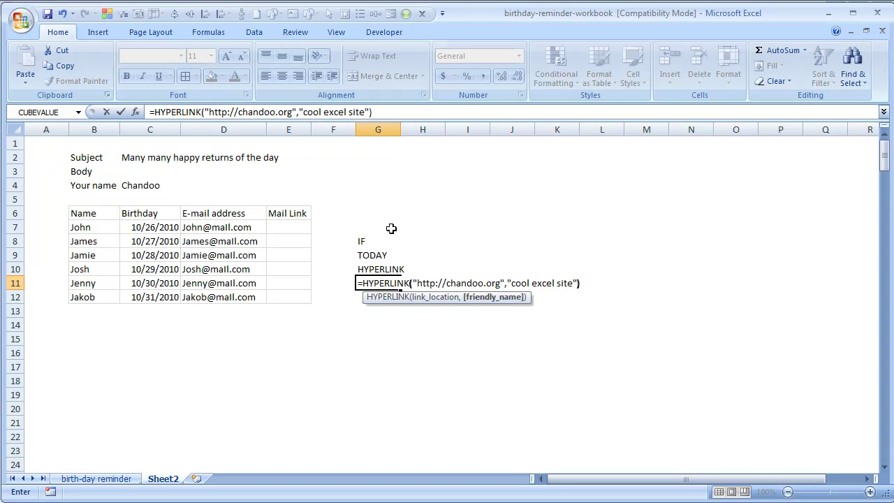
{"action": "key", "text": "Return"}
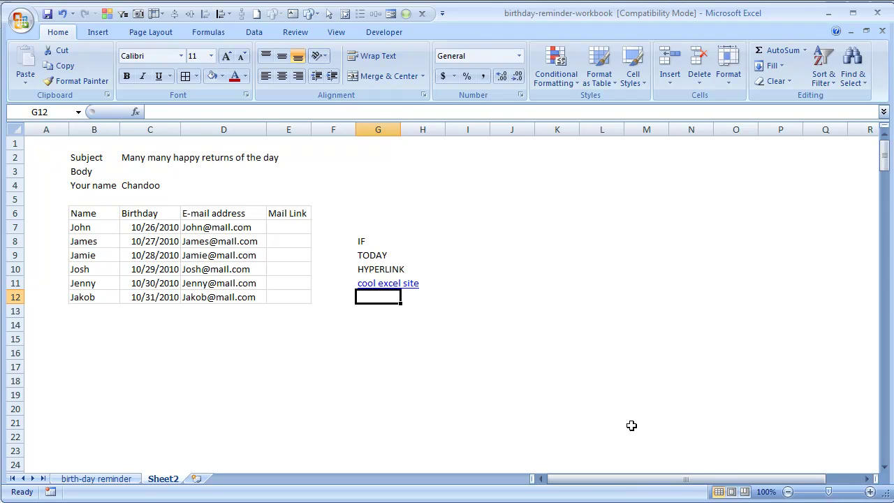
{"action": "left_click", "coordinate": [541, 309]}
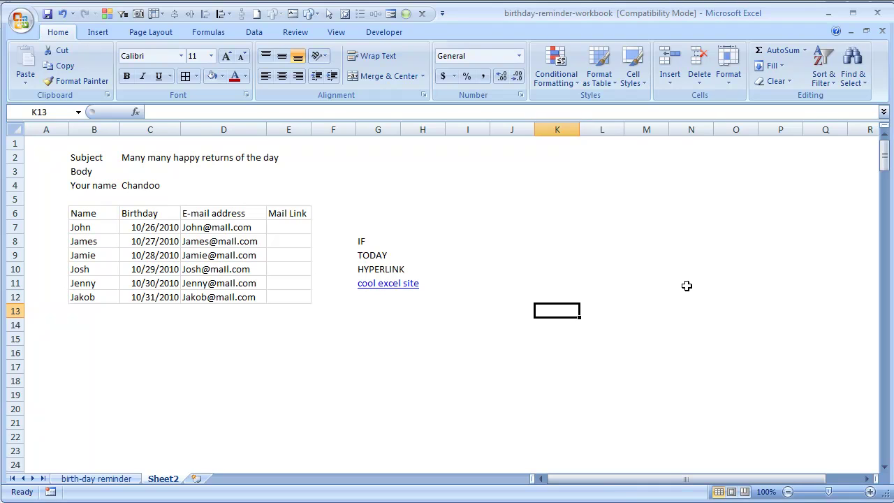
Step: Replace the web address in G11's HYPERLINK formula with mailto: followed by a sample e-mail address
{"action": "key", "text": "Up"}
{"action": "key", "text": "Left"}
{"action": "key", "text": "Left"}
{"action": "key", "text": "Left"}
{"action": "key", "text": "Left"}
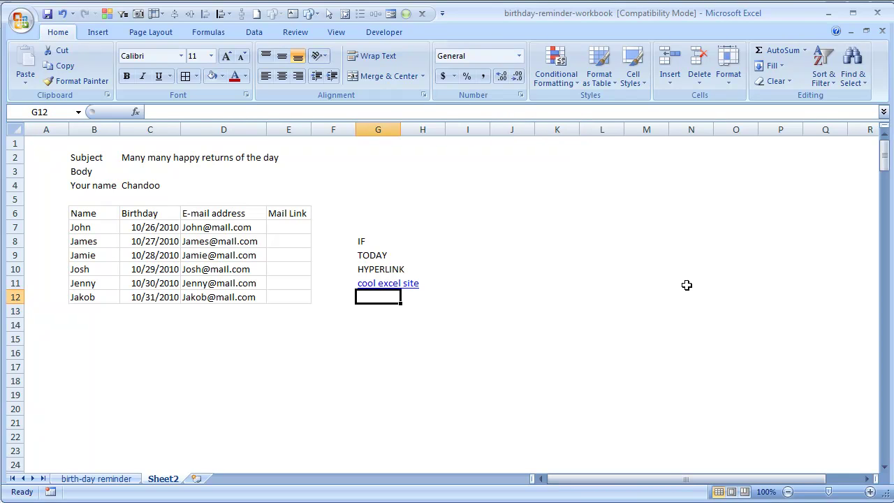
{"action": "type", "text": "="}
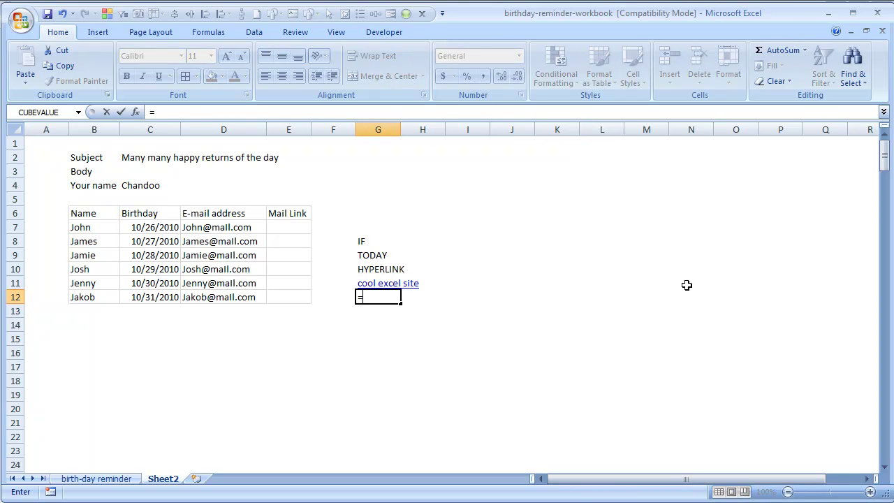
{"action": "key", "text": "Escape"}
{"action": "key", "text": "Up"}
{"action": "key", "text": "F2"}
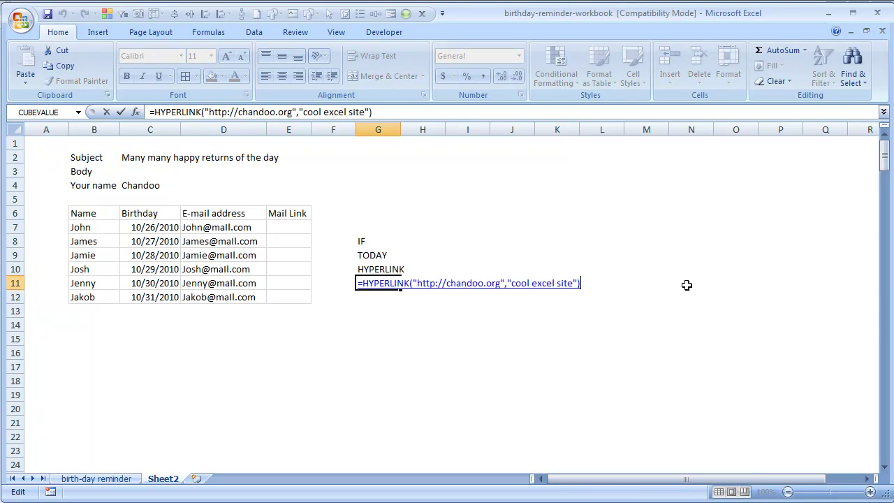
{"action": "key", "text": "Left"}
{"action": "key", "text": "Left"}
{"action": "key", "text": "Left"}
{"action": "key", "text": "Left"}
{"action": "key", "text": "Left"}
{"action": "key", "text": "Left"}
{"action": "key", "text": "Left"}
{"action": "key", "text": "Left"}
{"action": "key", "text": "Left"}
{"action": "key", "text": "Left"}
{"action": "key", "text": "Left"}
{"action": "key", "text": "Left"}
{"action": "key", "text": "Left"}
{"action": "key", "text": "Left"}
{"action": "key", "text": "Left"}
{"action": "key", "text": "Left"}
{"action": "key", "text": "Left"}
{"action": "key", "text": "Left"}
{"action": "key", "text": "Left"}
{"action": "key", "text": "Left"}
{"action": "key", "text": "Left"}
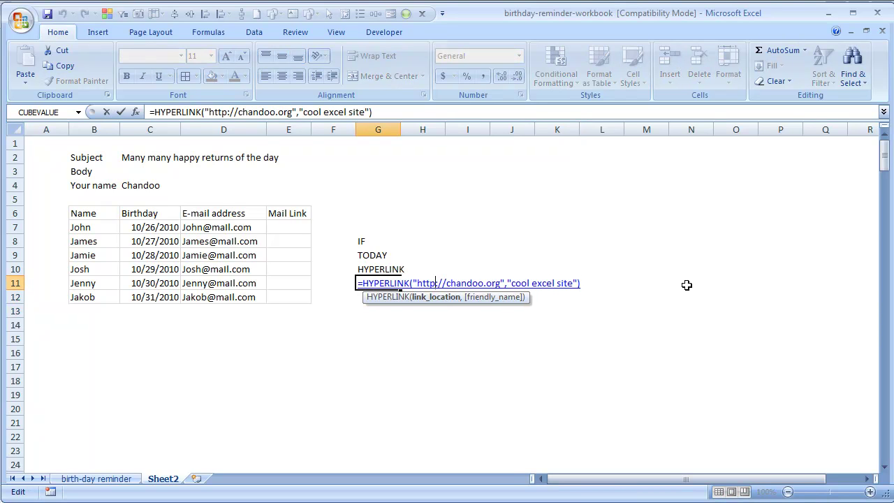
{"action": "key", "text": "shift+Right"}
{"action": "key", "text": "shift+Right"}
{"action": "key", "text": "shift+Right"}
{"action": "key", "text": "shift+Right"}
{"action": "key", "text": "shift+Right"}
{"action": "key", "text": "shift+Right"}
{"action": "key", "text": "shift+Right"}
{"action": "key", "text": "shift+Right"}
{"action": "key", "text": "shift+Right"}
{"action": "key", "text": "shift+Right"}
{"action": "key", "text": "shift+Right"}
{"action": "key", "text": "shift+Right"}
{"action": "key", "text": "shift+Right"}
{"action": "key", "text": "shift+Right"}
{"action": "key", "text": "shift+Right"}
{"action": "key", "text": "shift+Right"}
{"action": "key", "text": "shift+Right"}
{"action": "key", "text": "shift+Right"}
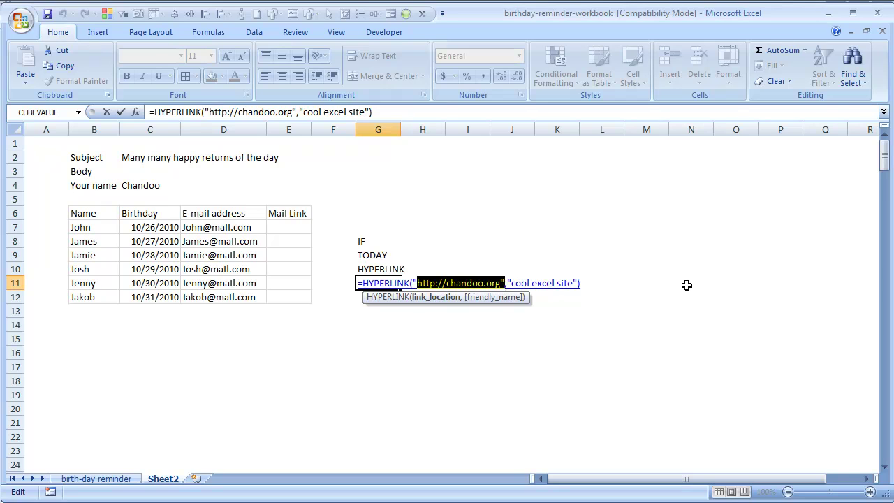
{"action": "type", "text": "mailto:"}
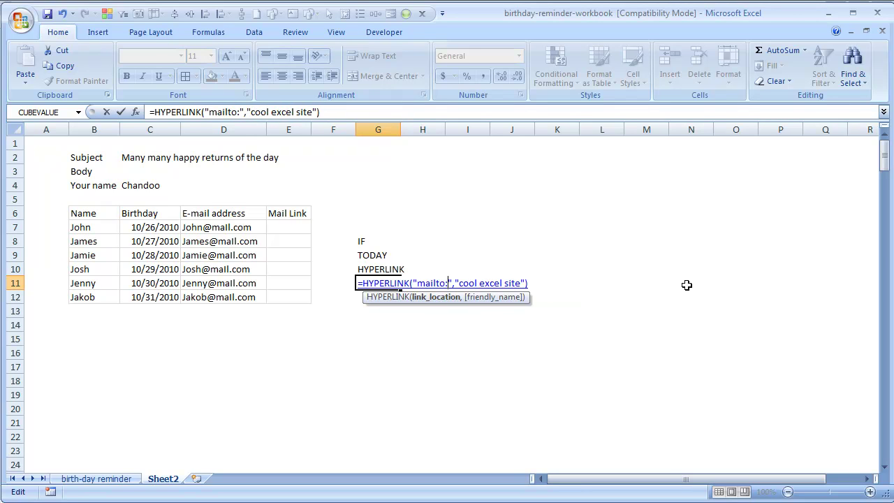
{"action": "type", "text": "abc@mail"}
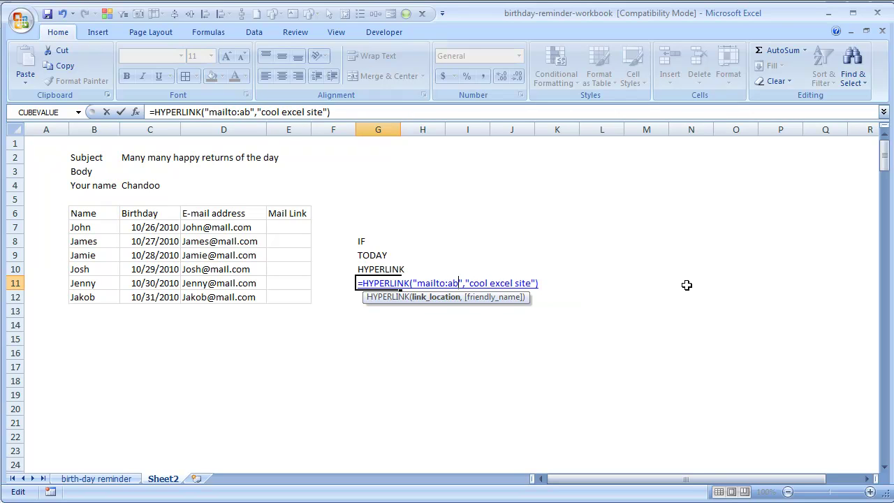
{"action": "type", "text": ".com"}
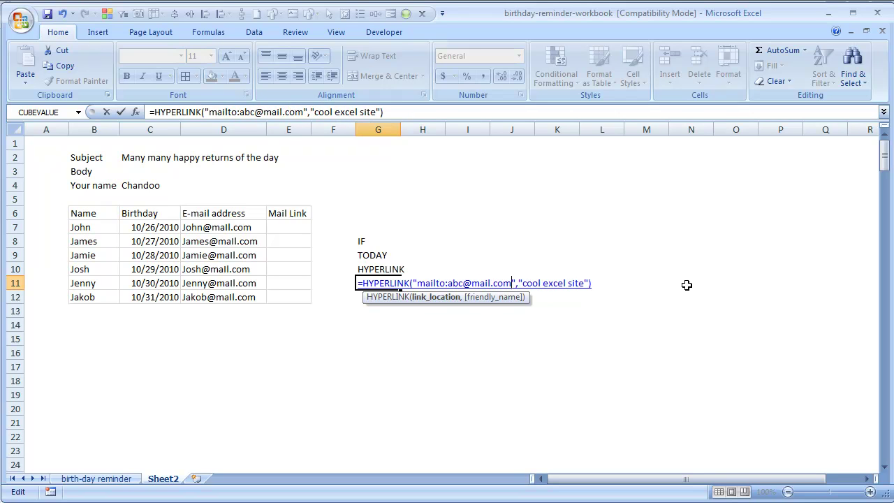
Step: Change the friendly name in G11's HYPERLINK formula to "send mail" and commit the formula
{"action": "key", "text": "Right"}
{"action": "key", "text": "Right"}
{"action": "key", "text": "Right"}
{"action": "key", "text": "ctrl+shift+Right"}
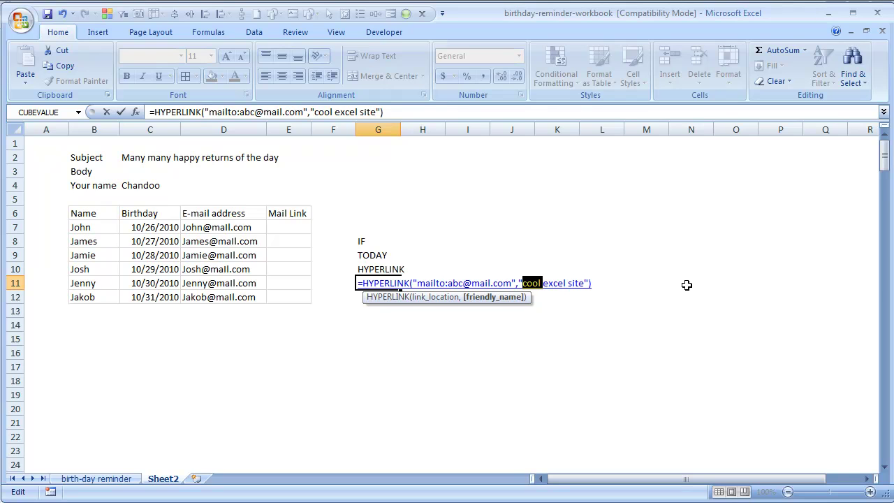
{"action": "key", "text": "ctrl+shift+Right"}
{"action": "key", "text": "Left"}
{"action": "key", "text": "Left"}
{"action": "key", "text": "Left"}
{"action": "key", "text": "ctrl+shift+Right"}
{"action": "key", "text": "ctrl+shift+Right"}
{"action": "key", "text": "shift+Right"}
{"action": "key", "text": "shift+Right"}
{"action": "key", "text": "shift+Right"}
{"action": "key", "text": "shift+Right"}
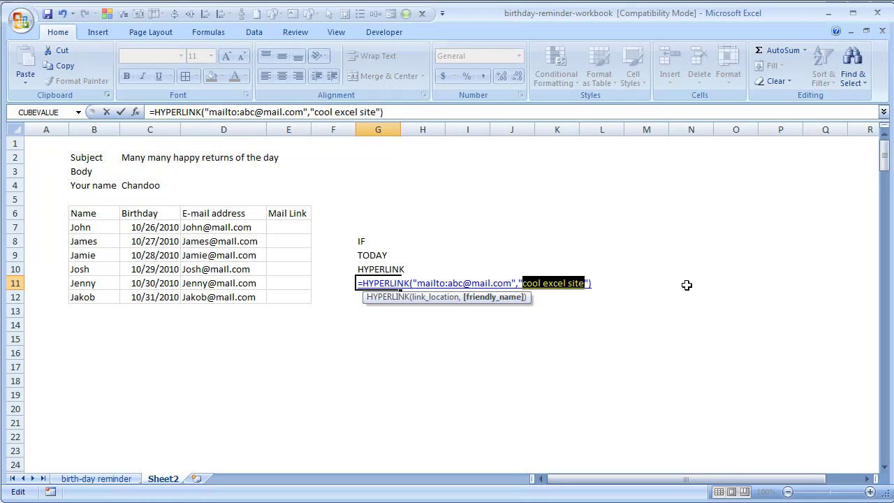
{"action": "type", "text": "send mail"}
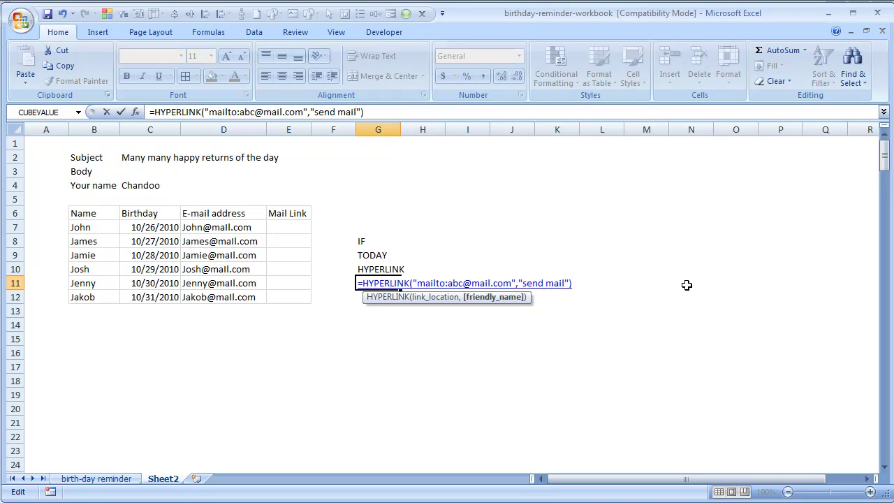
{"action": "key", "text": "Return"}
{"action": "left_click", "coordinate": [686, 285]}
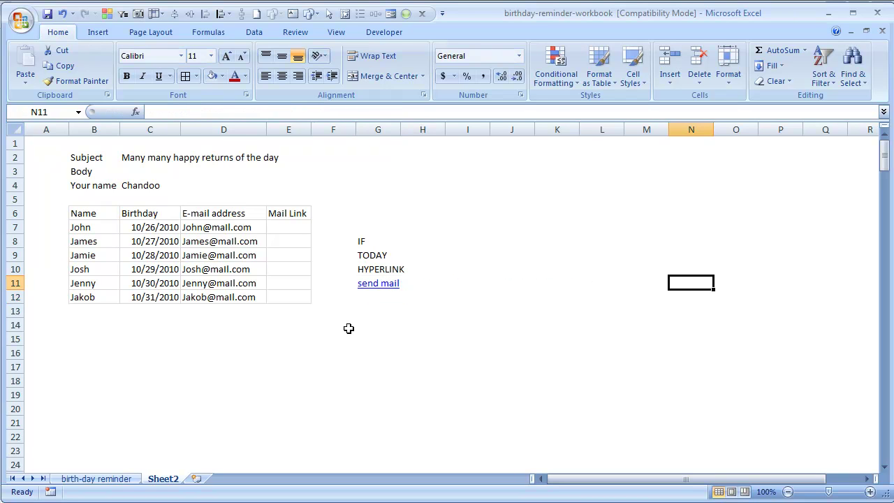
Step: Test the send mail link in G11, then close the new message without saving it
{"action": "left_click", "coordinate": [371, 293]}
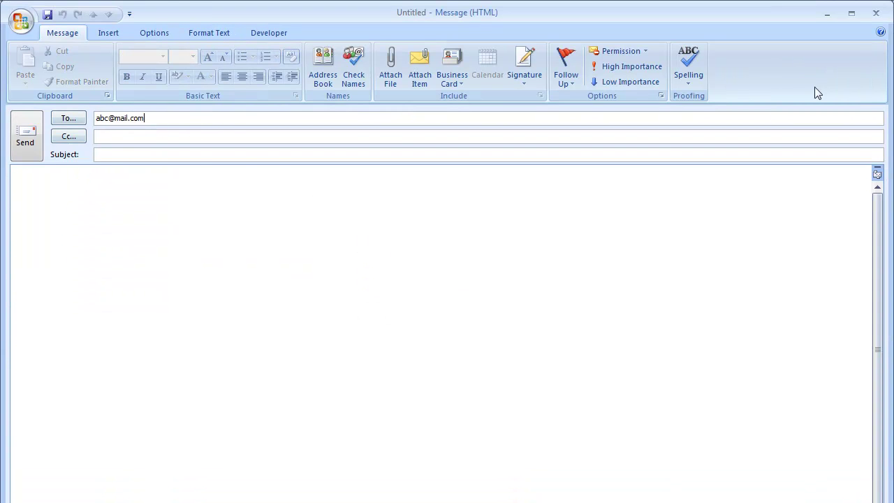
{"action": "left_click", "coordinate": [876, 12]}
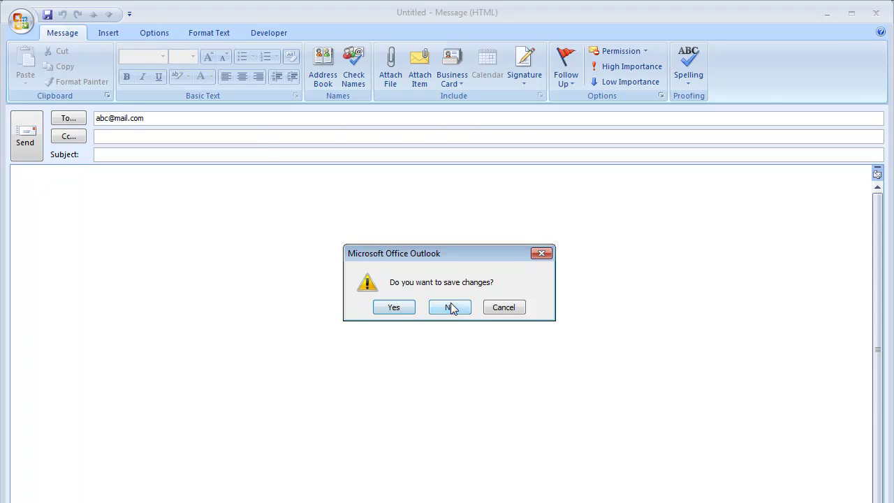
{"action": "left_click", "coordinate": [449, 307]}
Step: Append ?subject=hello after the e-mail address in G11's HYPERLINK link location and commit the formula
{"action": "double_click", "coordinate": [400, 279]}
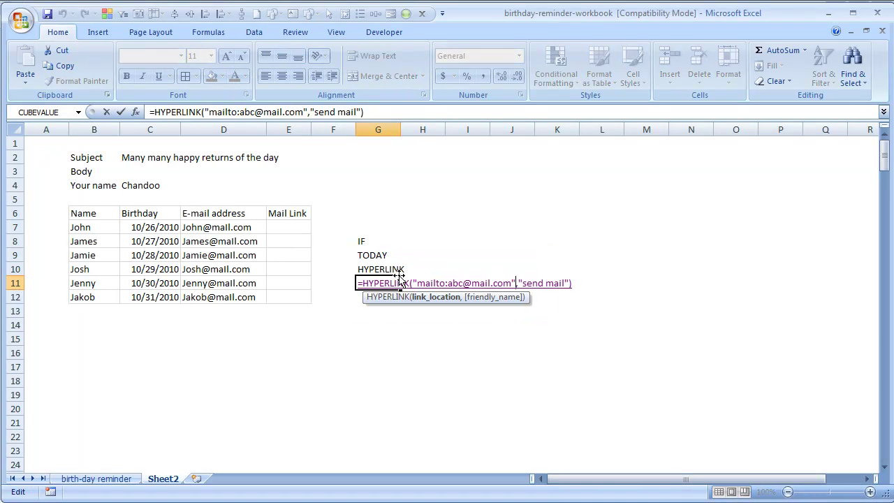
{"action": "type", "text": "?"}
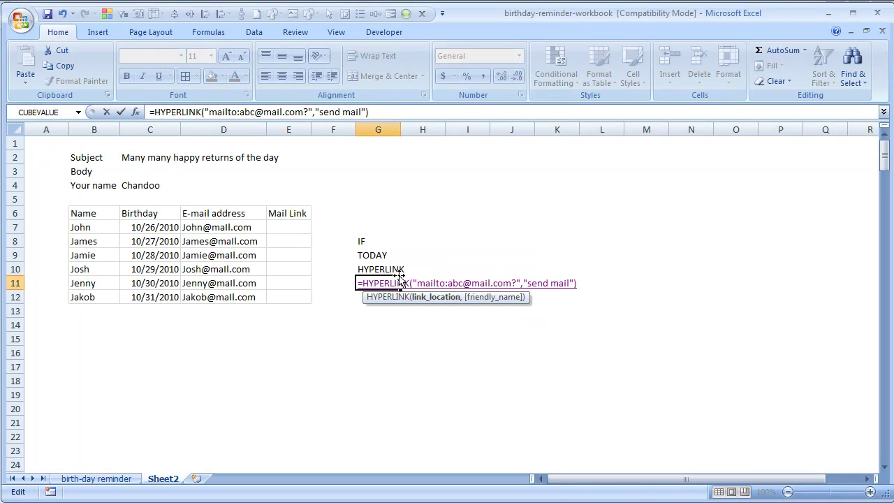
{"action": "type", "text": "subject=\""}
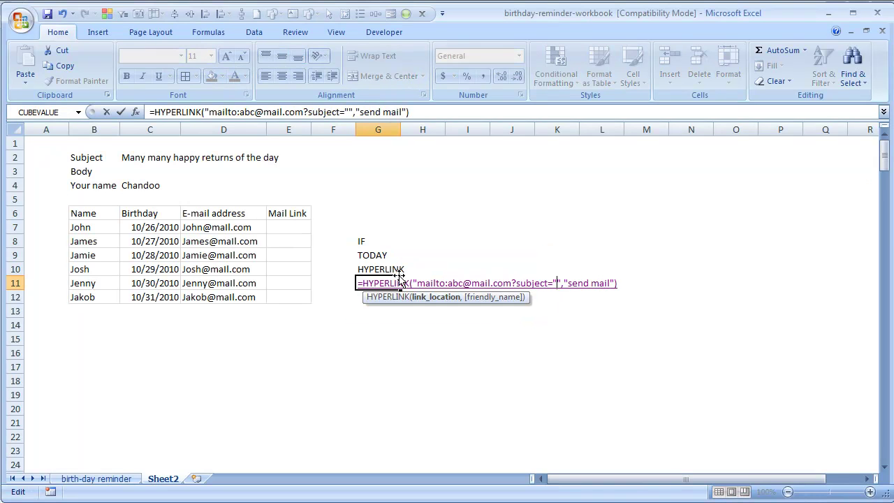
{"action": "key", "text": "BackSpace"}
{"action": "type", "text": "hello"}
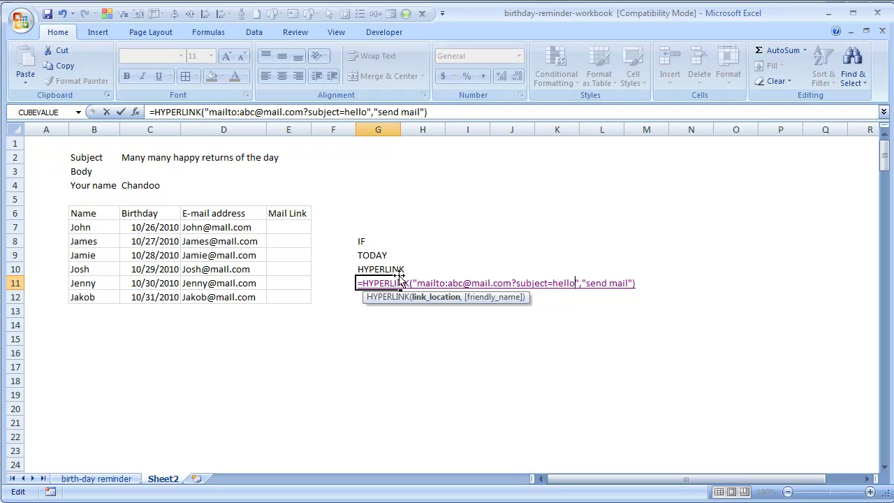
{"action": "left_click", "coordinate": [402, 276]}
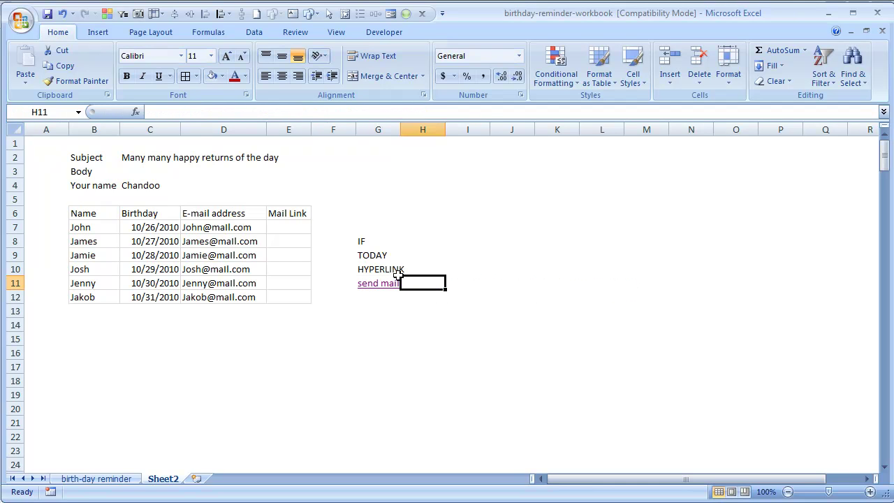
Step: Test the send mail link in G11, check the message's subject field, and discard the message
{"action": "left_click", "coordinate": [379, 288]}
{"action": "left_click", "coordinate": [379, 288]}
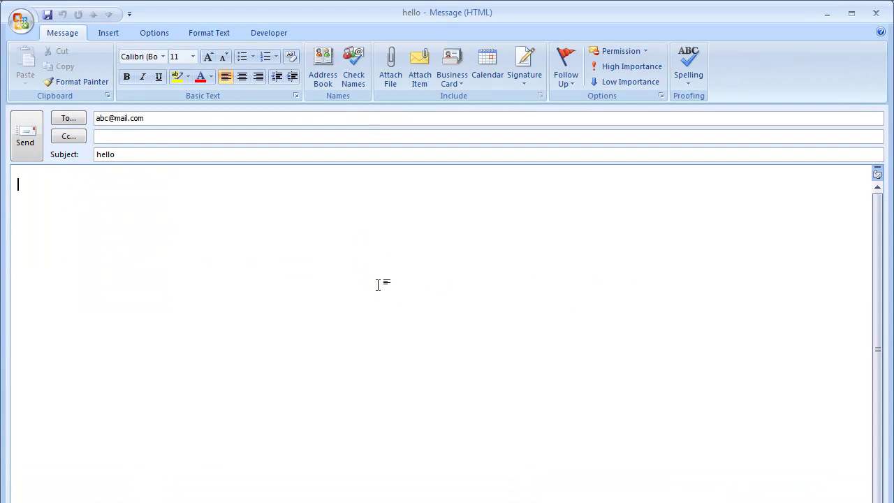
{"action": "left_click_drag", "start_coordinate": [121, 159], "coordinate": [86, 160]}
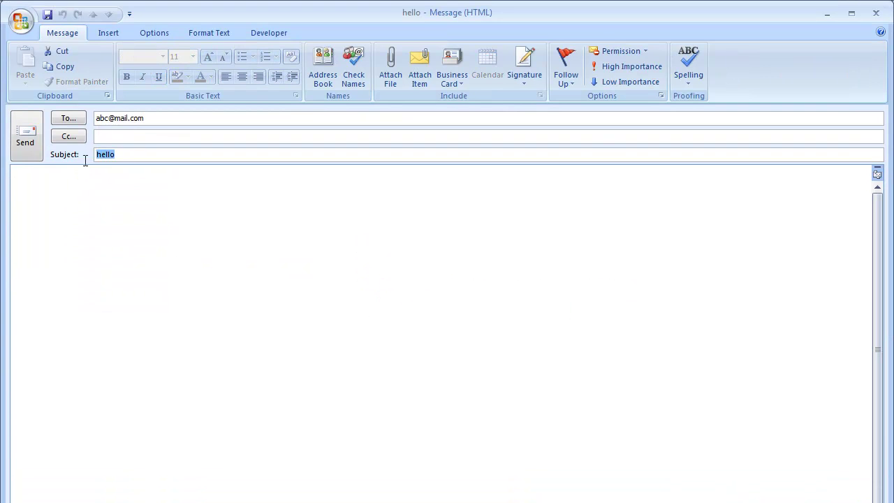
{"action": "left_click", "coordinate": [82, 203]}
{"action": "left_click", "coordinate": [876, 12]}
{"action": "left_click", "coordinate": [448, 308]}
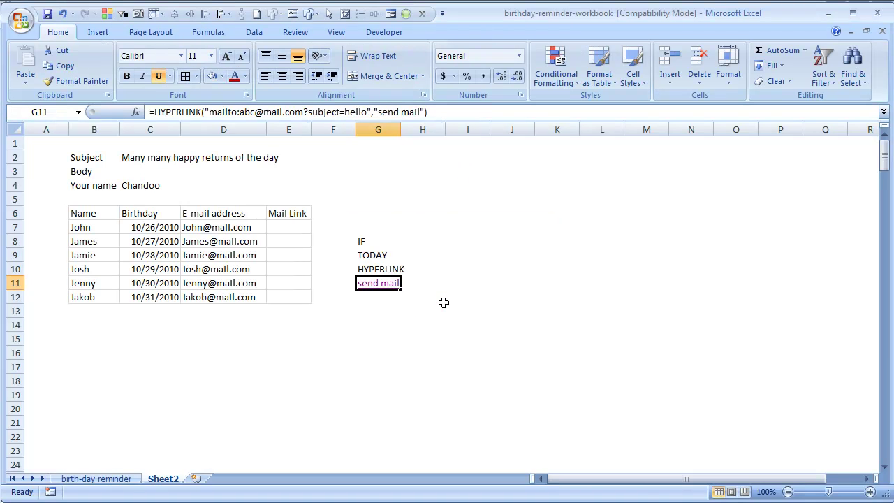
Step: Append &body=how are you doing? after the subject in G11's HYPERLINK link location and commit the formula
{"action": "key", "text": "F2"}
{"action": "key", "text": "Left"}
{"action": "key", "text": "Left"}
{"action": "key", "text": "Left"}
{"action": "key", "text": "Left"}
{"action": "key", "text": "Left"}
{"action": "key", "text": "Left"}
{"action": "key", "text": "Left"}
{"action": "key", "text": "Left"}
{"action": "key", "text": "Left"}
{"action": "key", "text": "Left"}
{"action": "key", "text": "Left"}
{"action": "key", "text": "Left"}
{"action": "key", "text": "Left"}
{"action": "key", "text": "Left"}
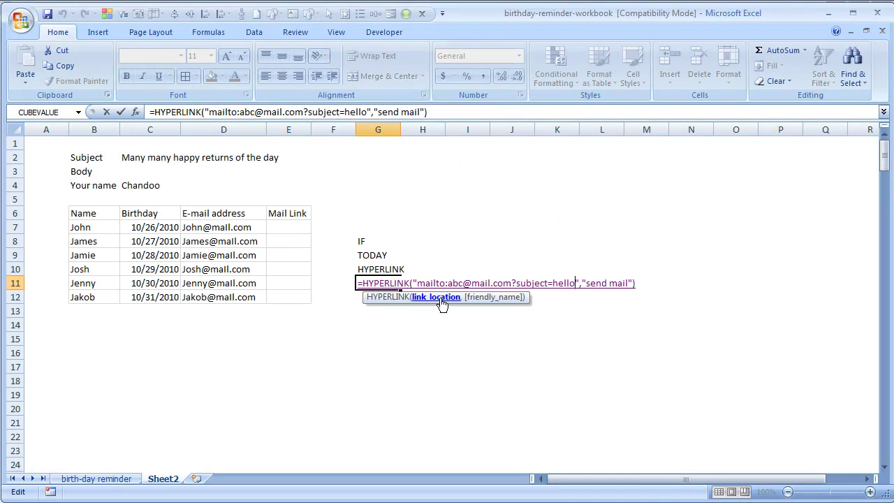
{"action": "type", "text": "&"}
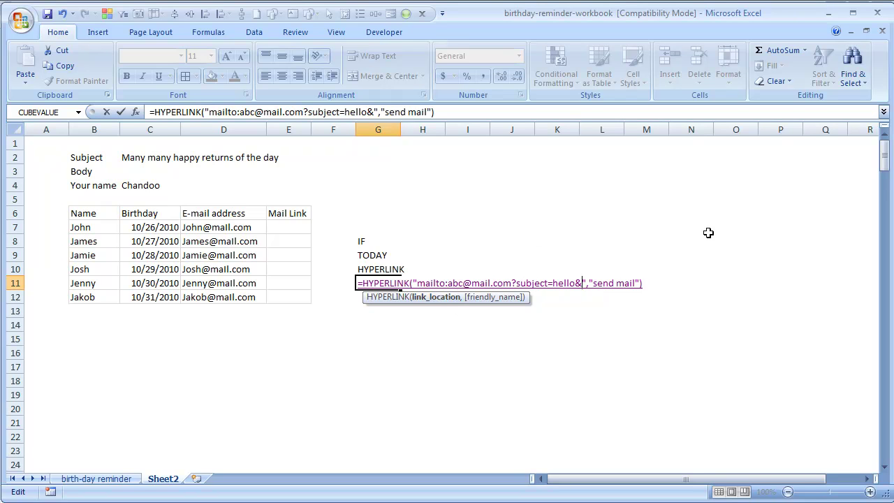
{"action": "type", "text": "body="}
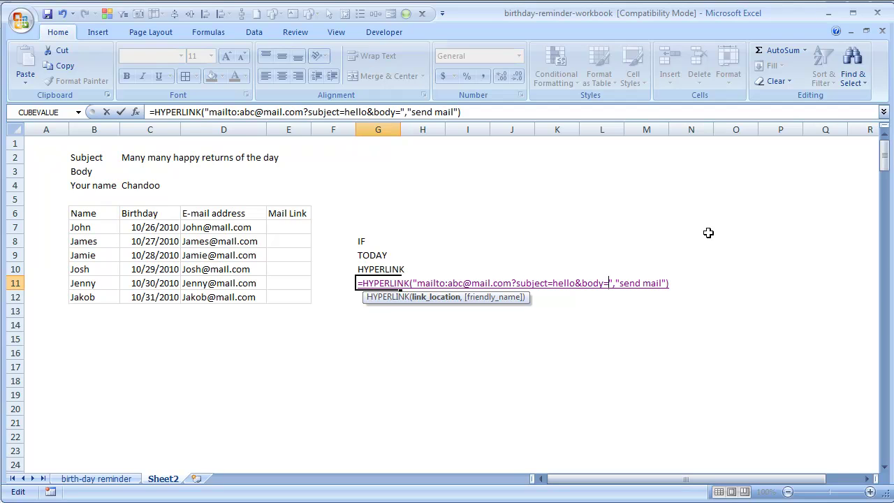
{"action": "type", "text": "how are you d"}
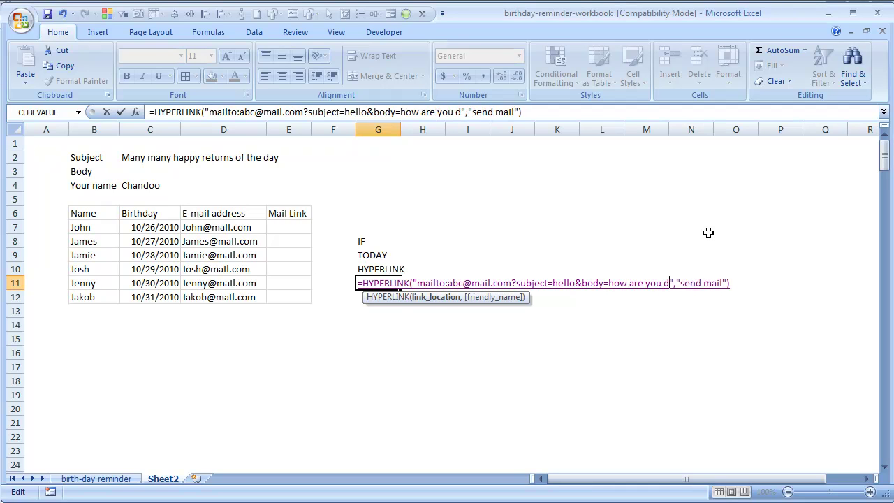
{"action": "type", "text": "oing?"}
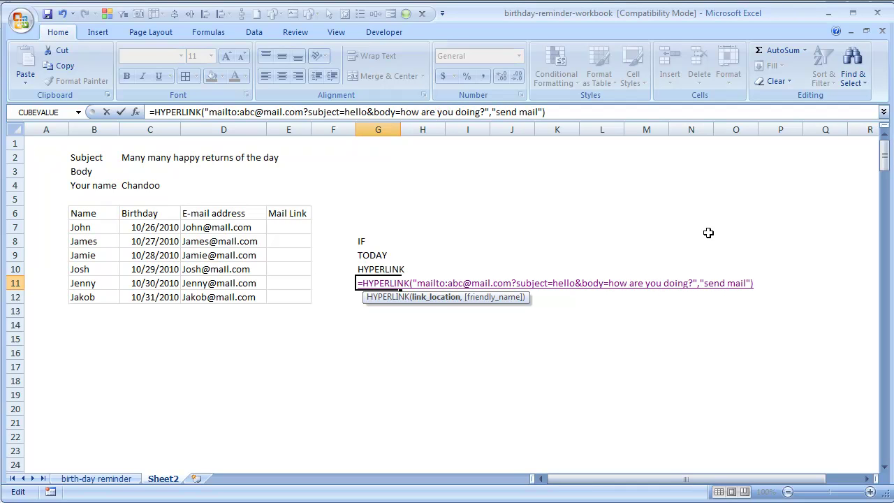
{"action": "key", "text": "Tab"}
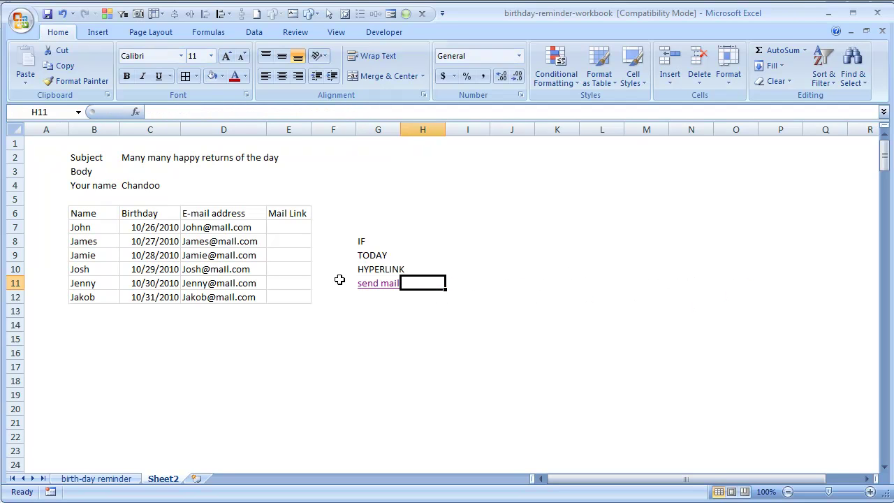
Step: Follow the send mail link in G11 and inspect the recipient and body of the generated message
{"action": "left_click", "coordinate": [365, 286]}
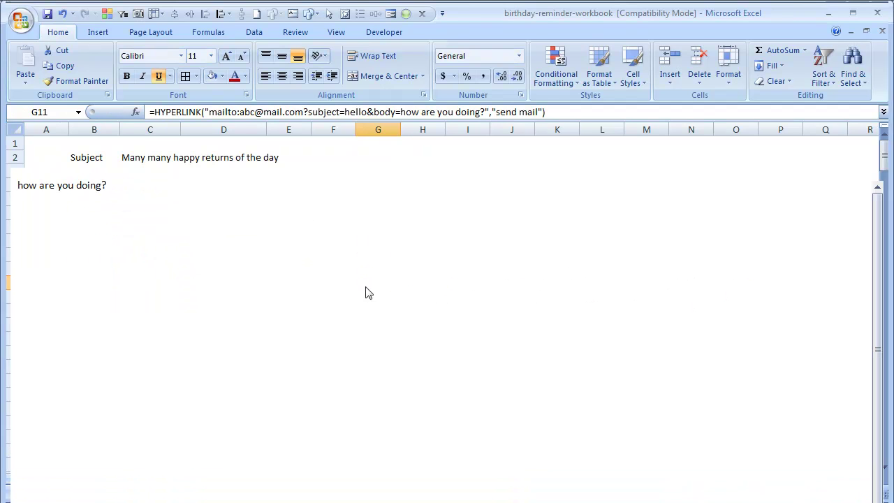
{"action": "left_click", "coordinate": [150, 123]}
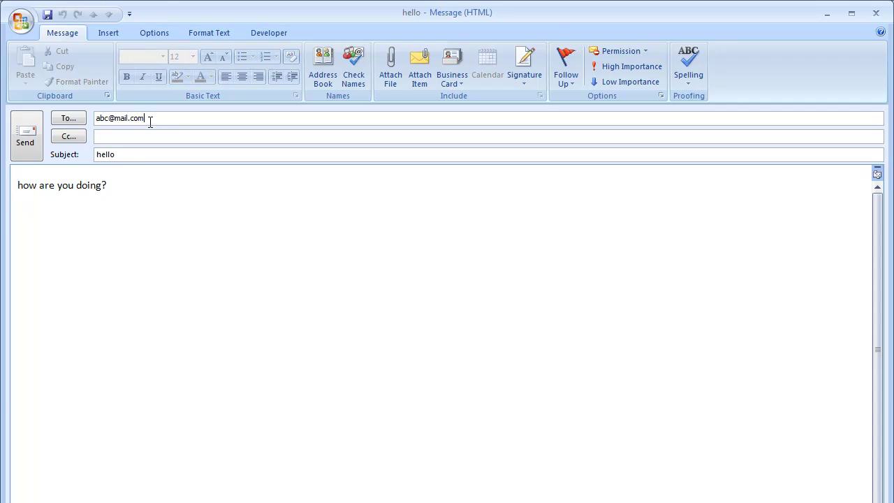
{"action": "left_click", "coordinate": [127, 185]}
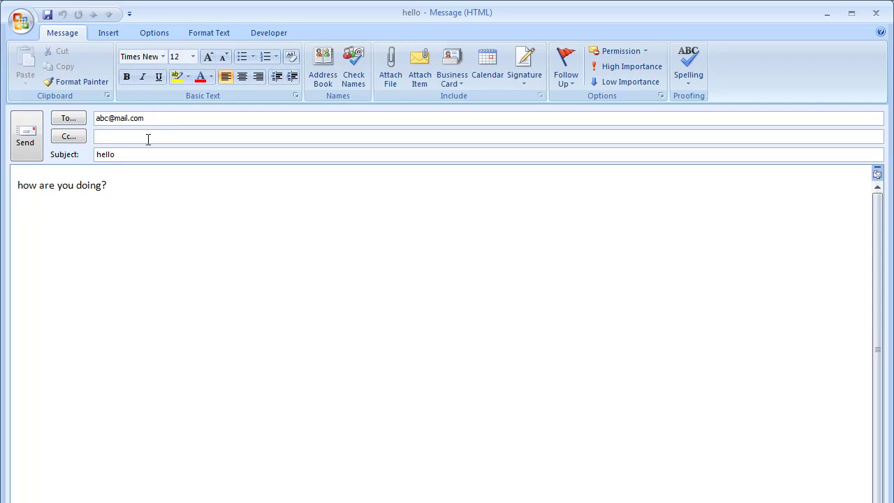
{"action": "left_click_drag", "start_coordinate": [164, 119], "coordinate": [79, 106]}
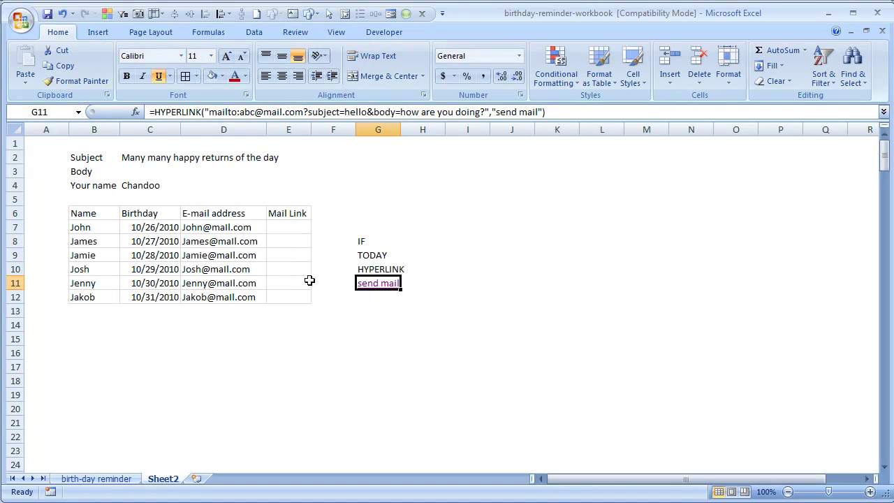
Step: Compare the e-mail address in D7 and the subject text in C2 with the generated message's fields
{"action": "left_click", "coordinate": [222, 230]}
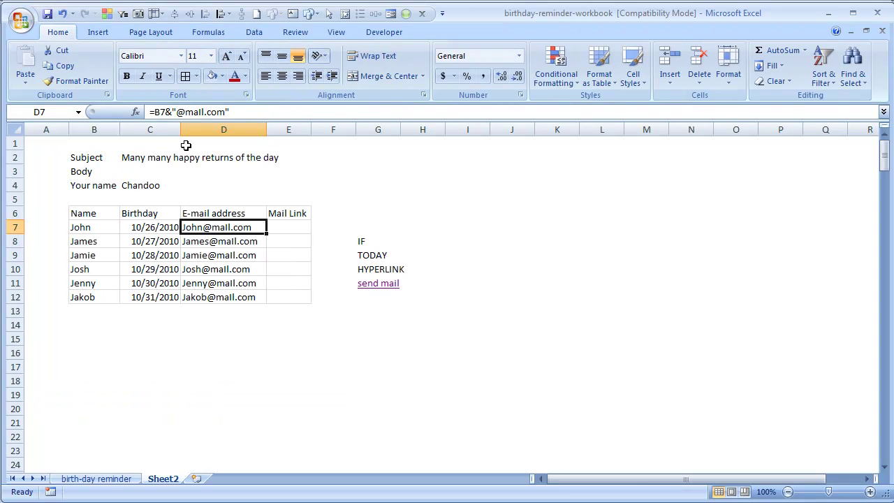
{"action": "left_click", "coordinate": [179, 153]}
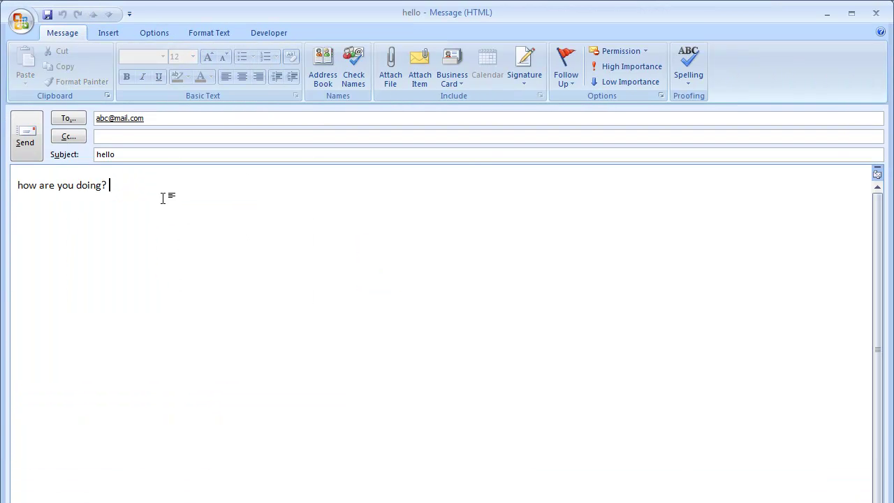
{"action": "key", "text": "ctrl+a"}
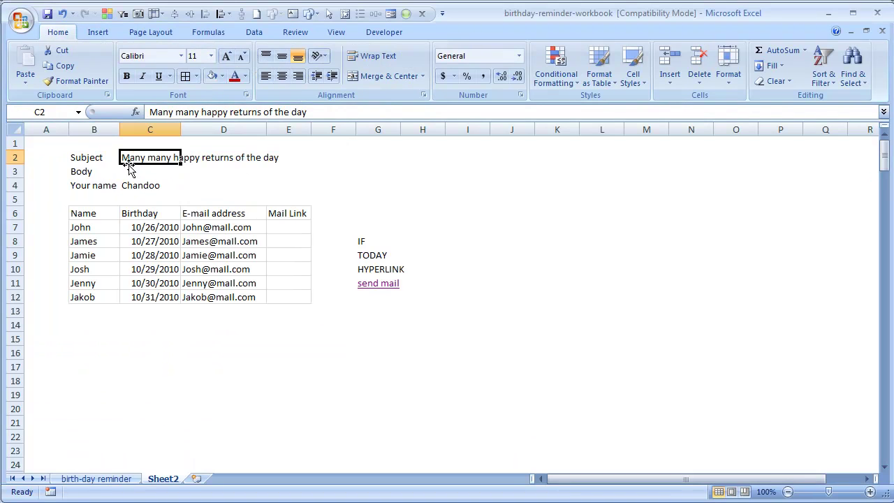
Step: Start an IF formula in E7 that tests whether the birthday in C7 equals TODAY()
{"action": "left_click", "coordinate": [126, 169]}
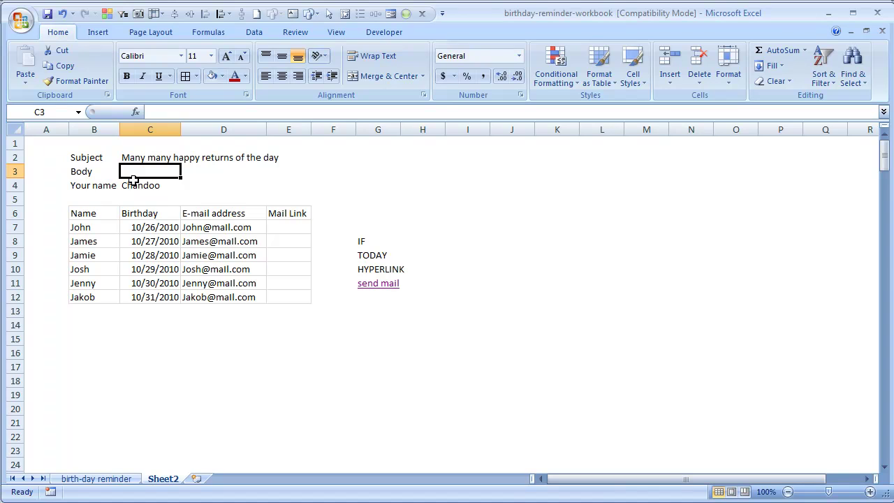
{"action": "left_click", "coordinate": [294, 227]}
{"action": "type", "text": "=i"}
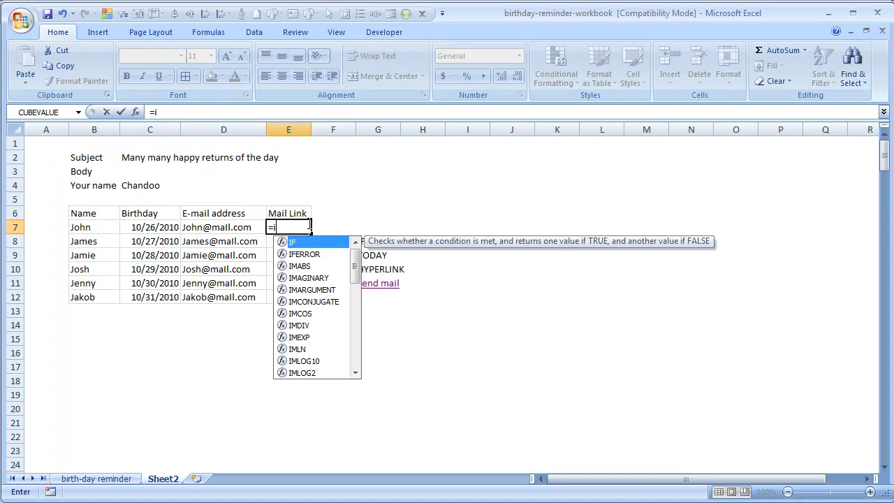
{"action": "type", "text": "f("}
{"action": "key", "text": "Left"}
{"action": "key", "text": "Left"}
{"action": "key", "text": "Left"}
{"action": "key", "text": "Right"}
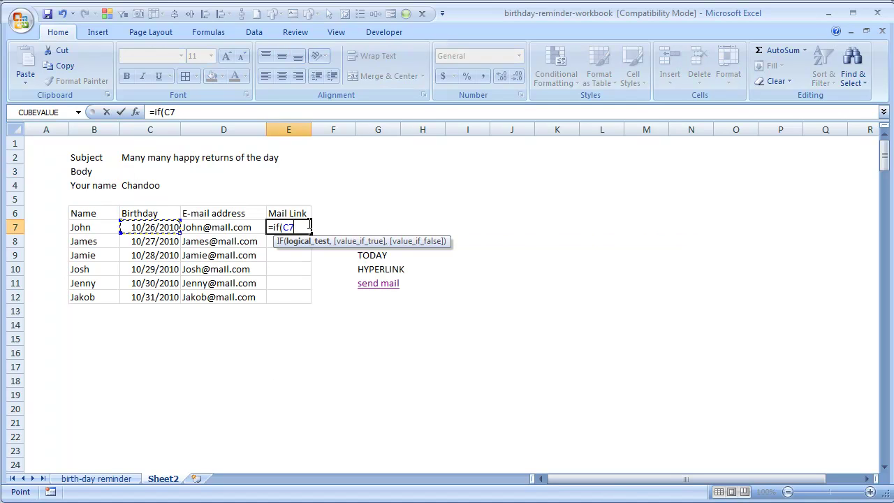
{"action": "type", "text": "=today(),"}
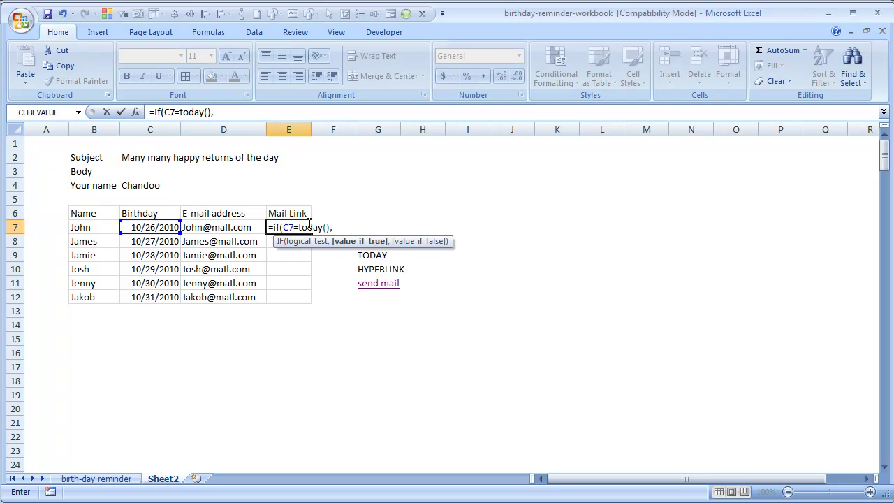
Step: Add HYPERLINK as the value if true, with a link location of "mailto:" joined to the e-mail address in D7
{"action": "type", "text": "hyper"}
{"action": "key", "text": "Tab"}
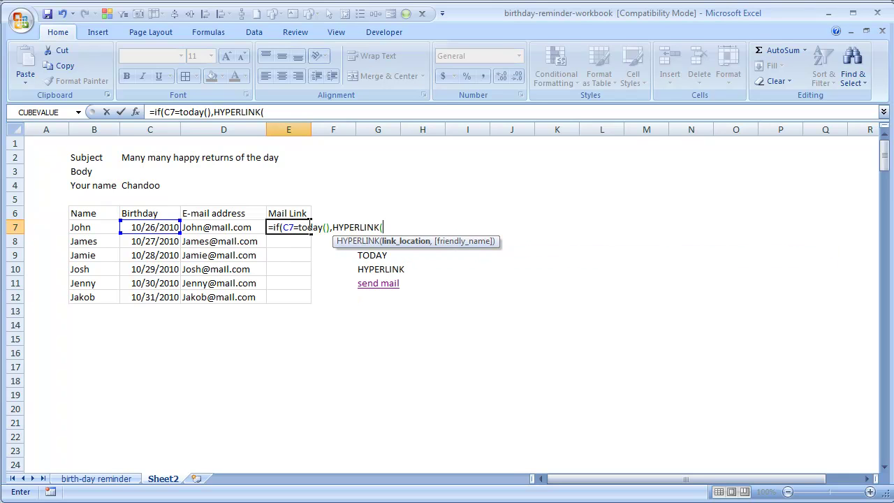
{"action": "type", "text": "\"mailto:\"&"}
{"action": "left_click", "coordinate": [191, 230]}
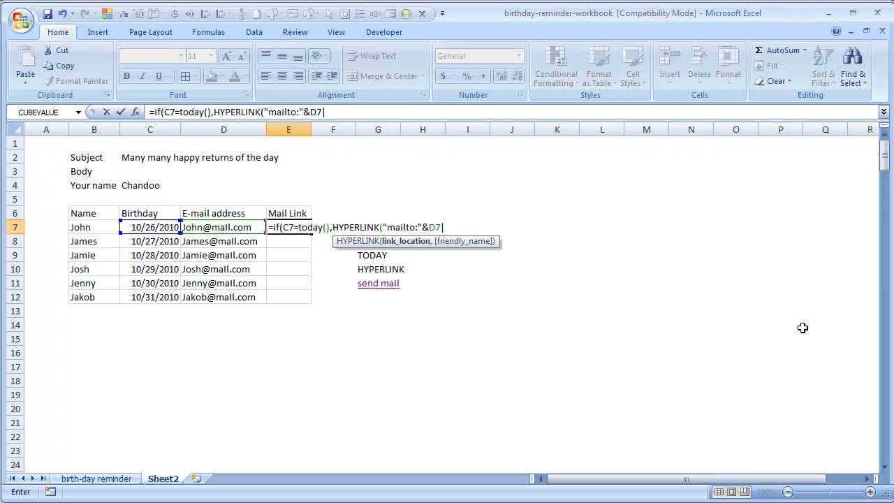
Step: Append "?subject=" and the absolute reference $C$2 to the link location in E7's formula
{"action": "type", "text": "&\"?subject=\""}
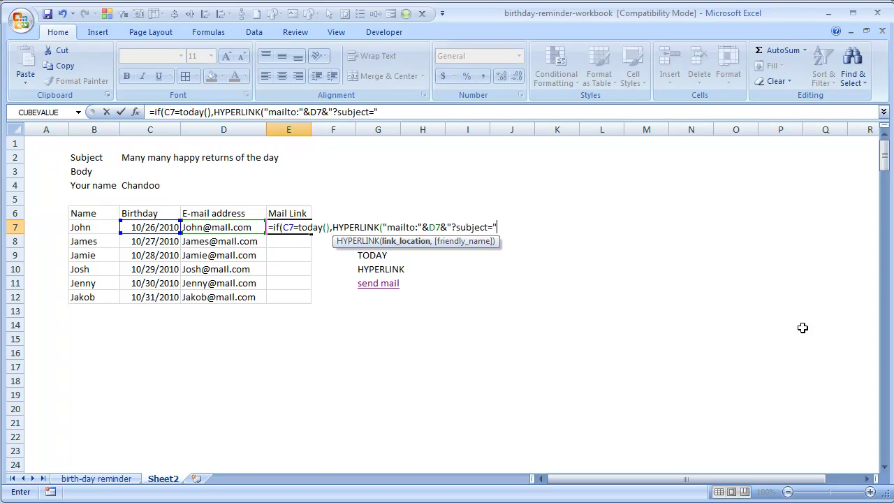
{"action": "type", "text": "&"}
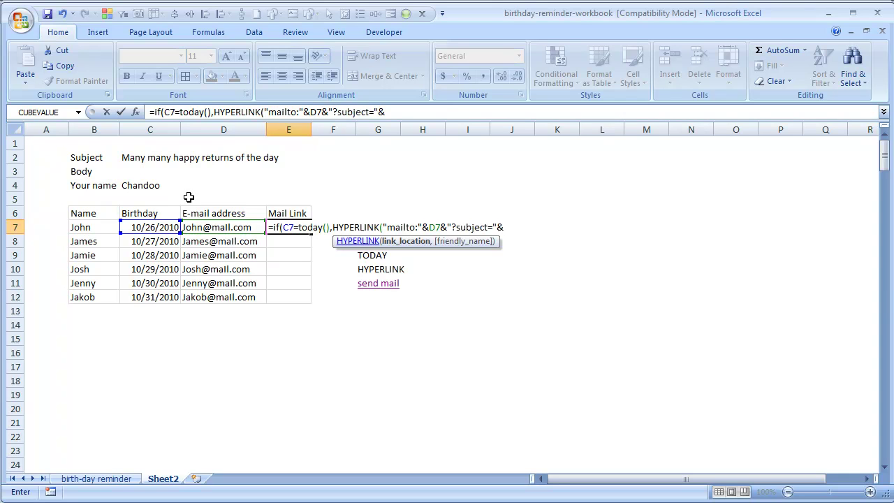
{"action": "left_click", "coordinate": [164, 157]}
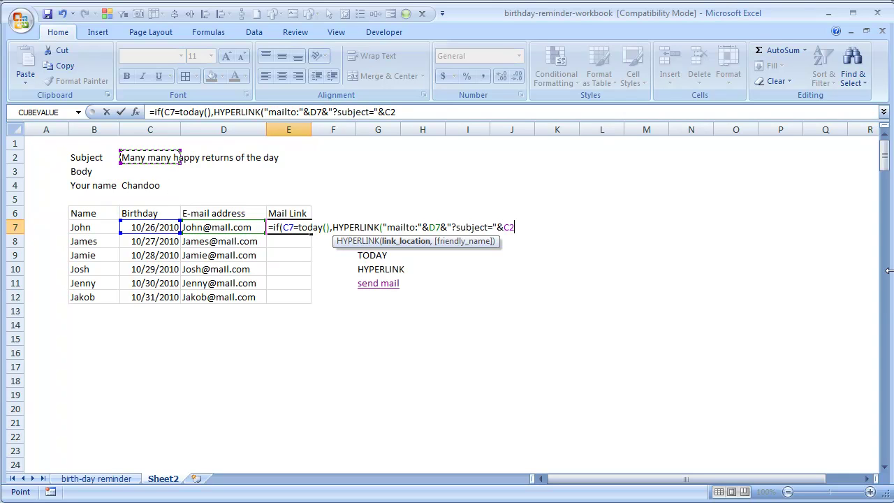
{"action": "key", "text": "F4"}
{"action": "type", "text": "&"}
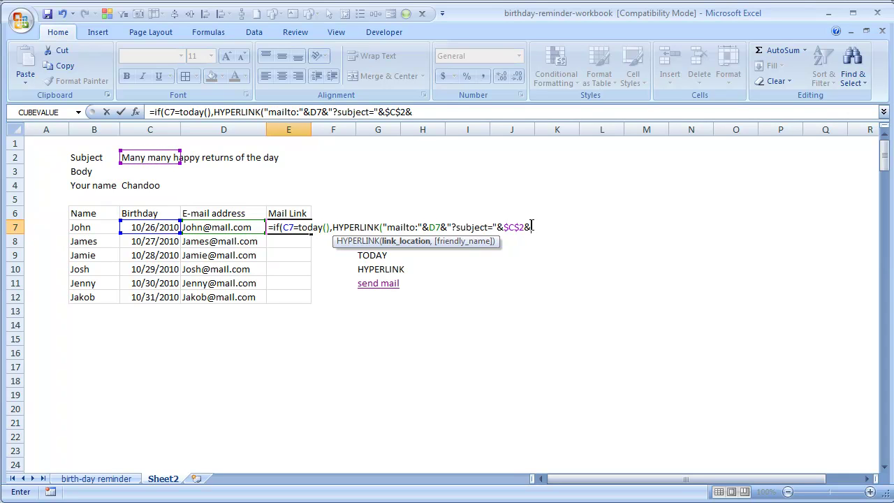
Step: Append "&body=" and the absolute reference $C$3 to the link location in E7's formula
{"action": "type", "text": "\""}
{"action": "type", "text": "&"}
{"action": "type", "text": "body"}
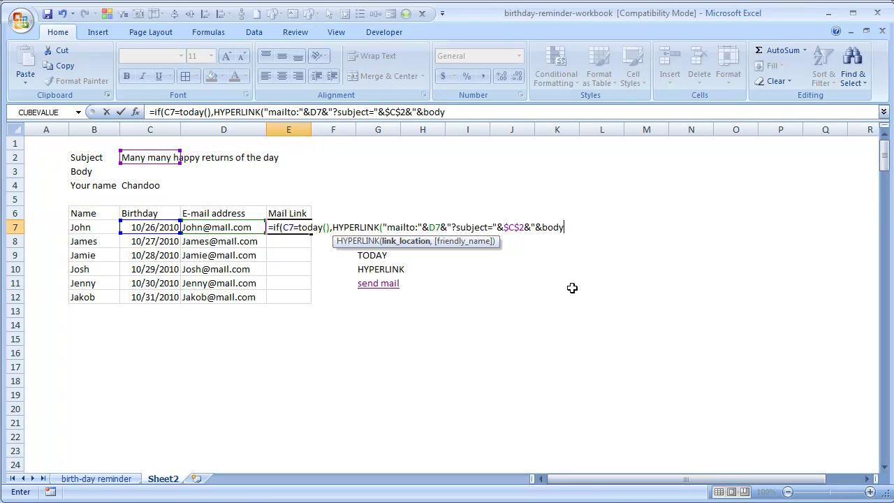
{"action": "type", "text": "=\"&"}
{"action": "left_click", "coordinate": [144, 174]}
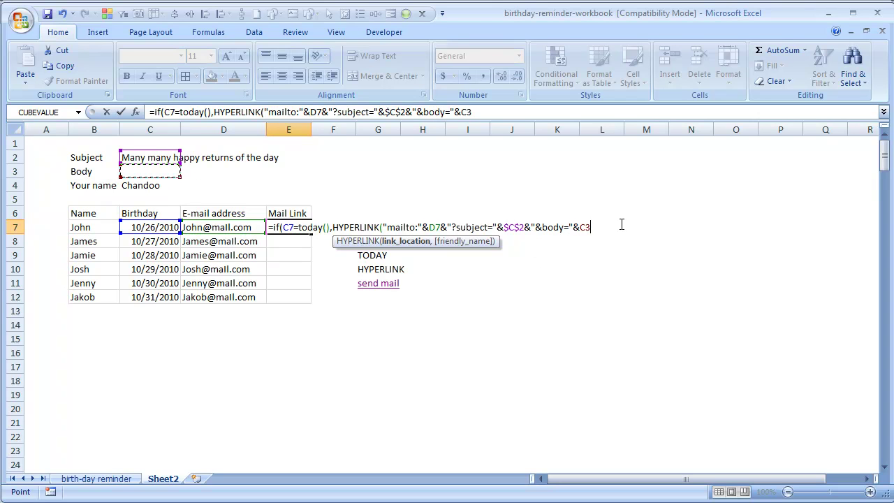
{"action": "key", "text": "F4"}
{"action": "type", "text": ")"}
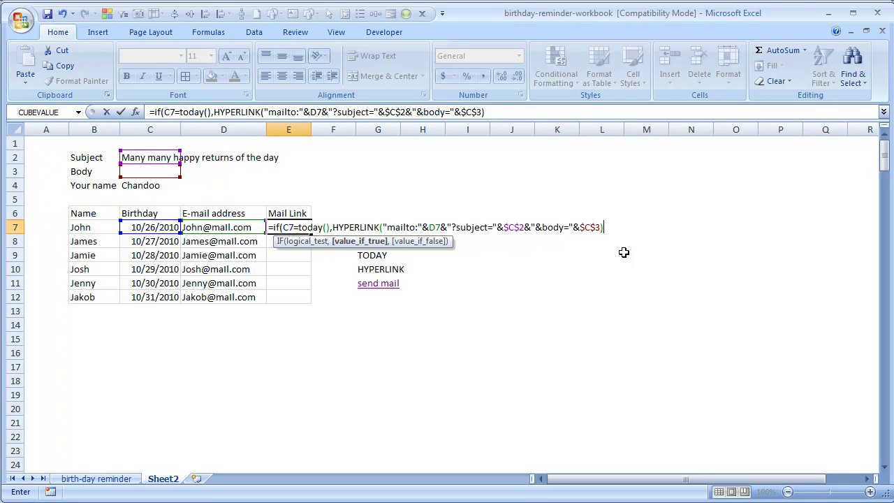
{"action": "type", "text": ",\"\")"}
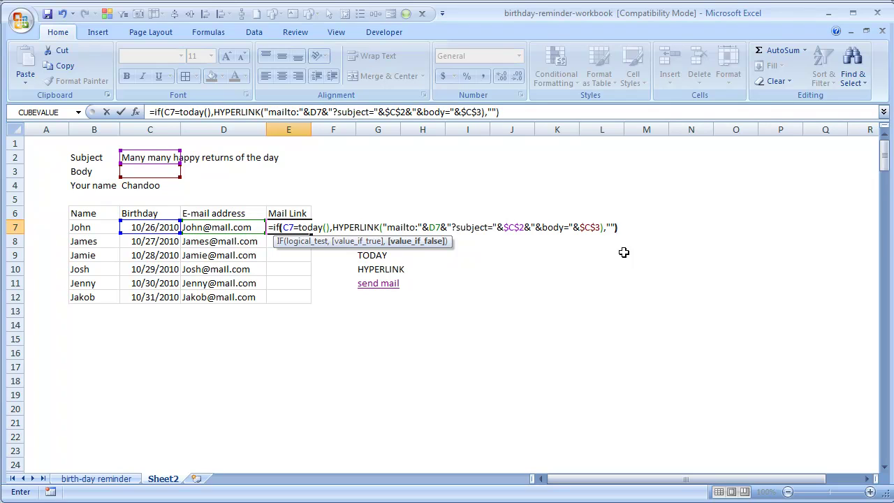
{"action": "key", "text": "BackSpace"}
{"action": "key", "text": "BackSpace"}
{"action": "key", "text": "BackSpace"}
{"action": "key", "text": "BackSpace"}
{"action": "key", "text": "BackSpace"}
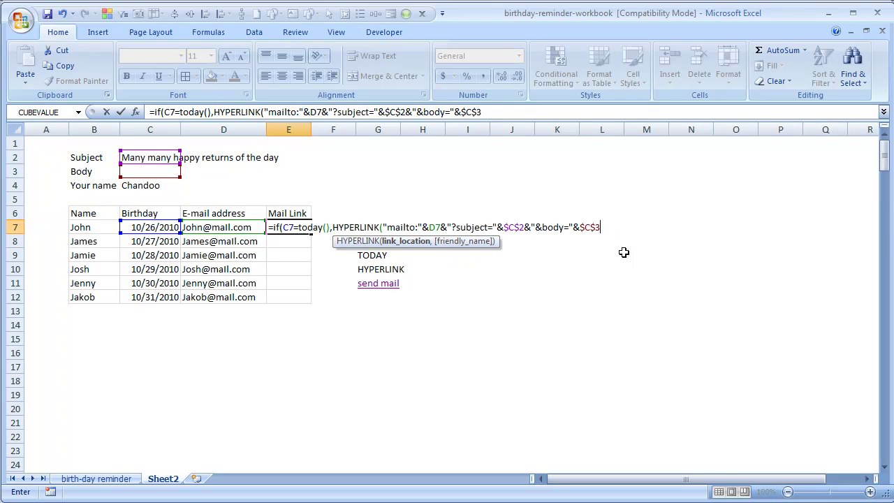
Step: Finish E7's formula with the friendly name "send wishes" and an empty string as the IF's value if false
{"action": "type", "text": ",\""}
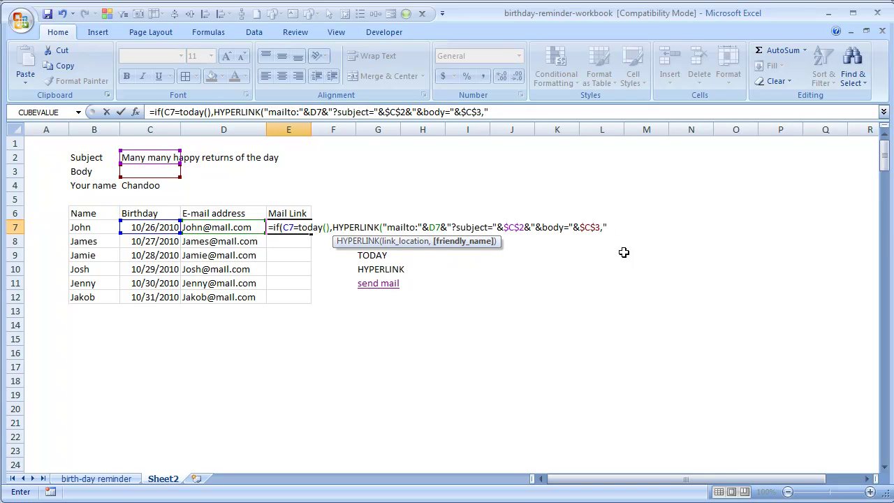
{"action": "type", "text": "send wishes\"),\"\")"}
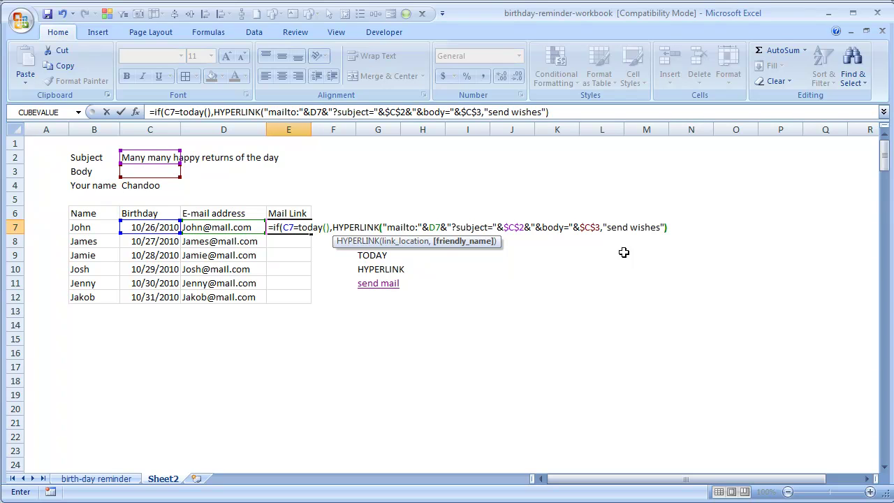
{"action": "key", "text": "Return"}
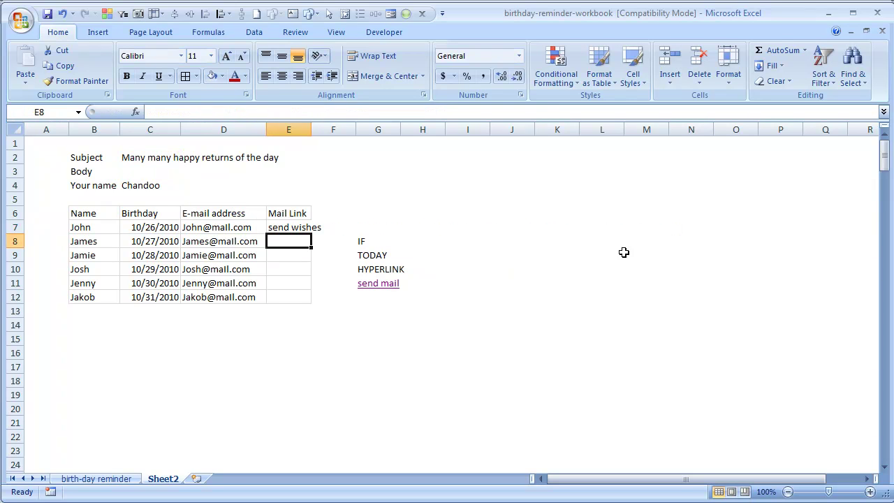
Step: Autofit the width of column E to its contents
{"action": "double_click", "coordinate": [312, 130]}
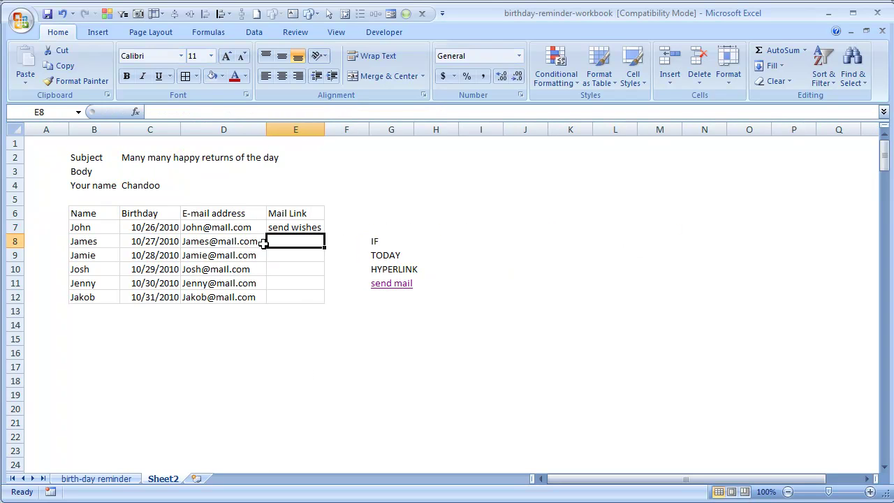
{"action": "left_click", "coordinate": [378, 216]}
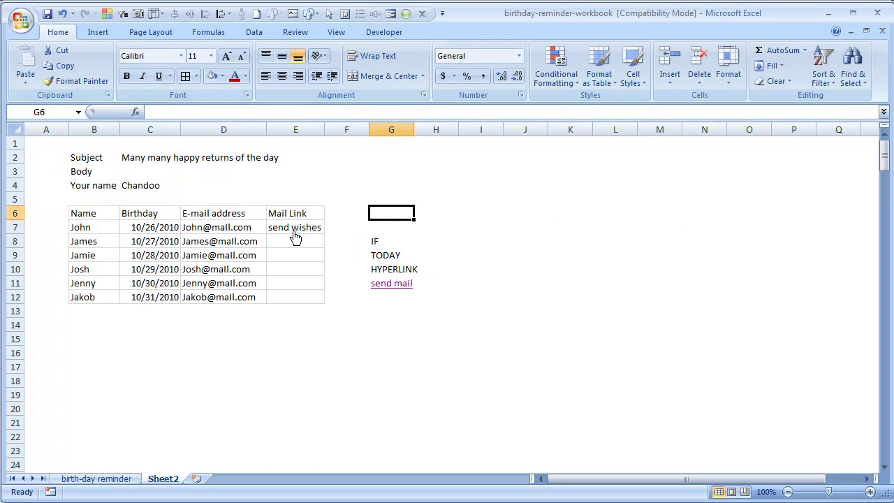
{"action": "left_click", "coordinate": [338, 217]}
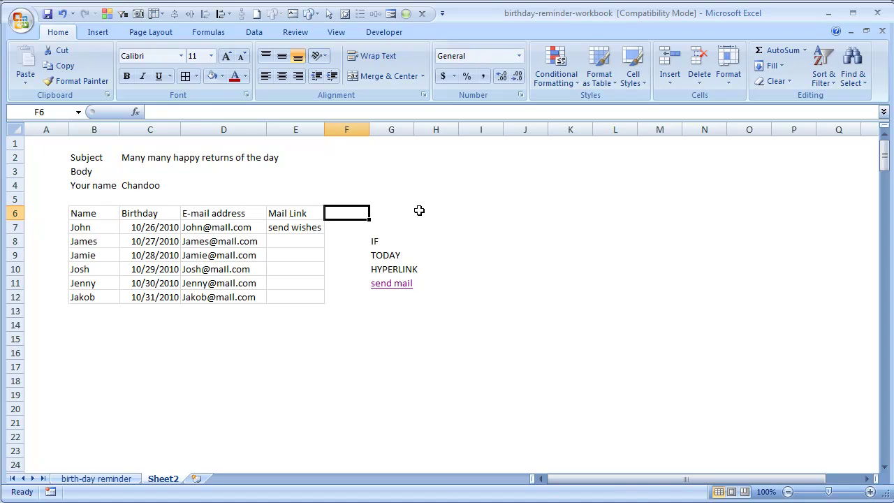
Step: Copy the mail link formula from E7 into E8:E12
{"action": "key", "text": "Down"}
{"action": "key", "text": "Left"}
{"action": "key", "text": "ctrl+c"}
{"action": "key", "text": "Down"}
{"action": "key", "text": "shift+Down"}
{"action": "key", "text": "shift+Down"}
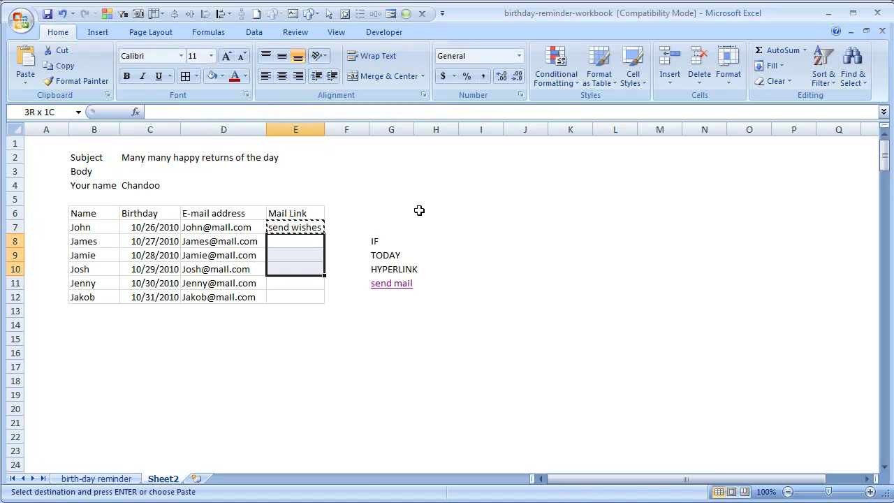
{"action": "key", "text": "shift+Down"}
{"action": "key", "text": "shift+Down"}
{"action": "key", "text": "ctrl+v"}
{"action": "left_click", "coordinate": [419, 210]}
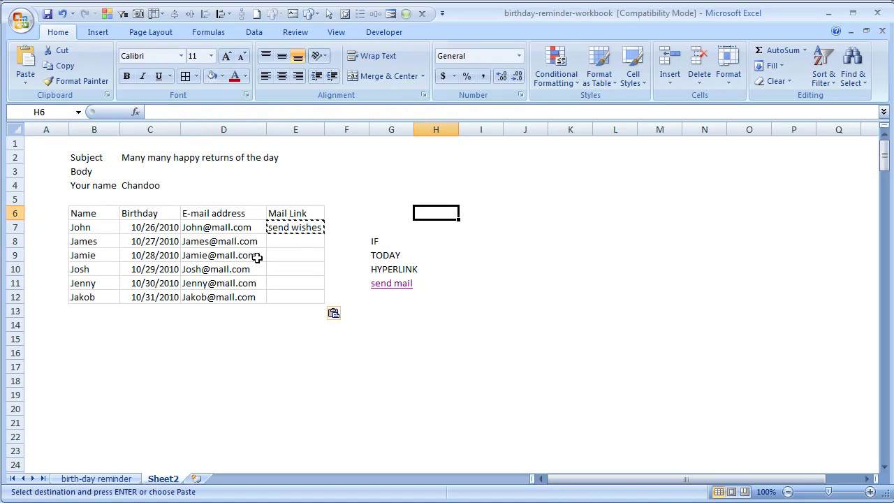
Step: Change the day of the birthday in C10 so that the date matches the one in C7
{"action": "left_click", "coordinate": [156, 272]}
{"action": "right_click", "coordinate": [647, 353]}
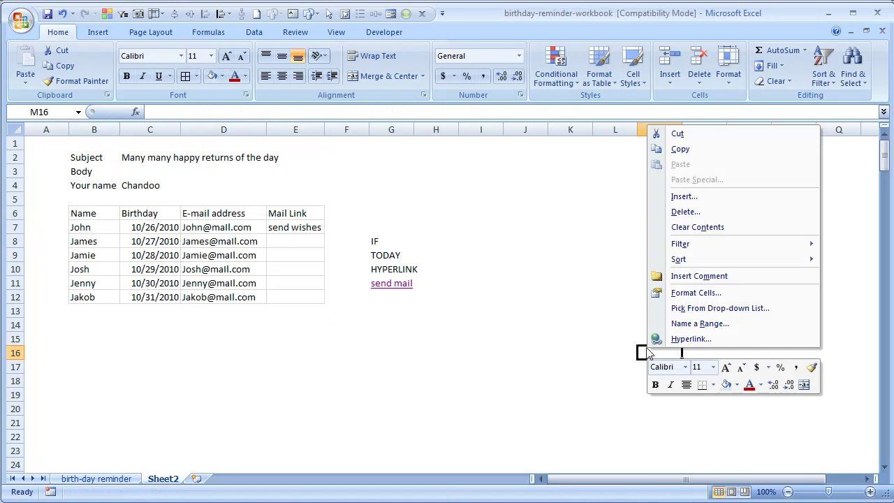
{"action": "key", "text": "Escape"}
{"action": "left_click", "coordinate": [150, 267]}
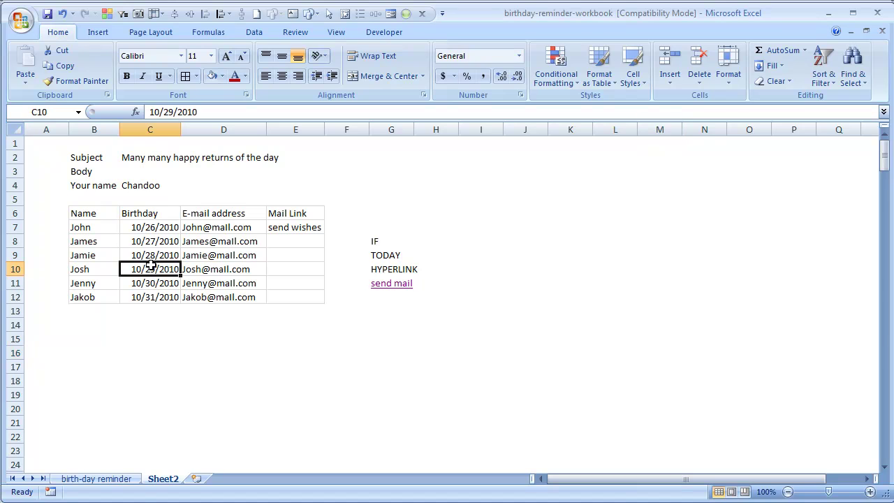
{"action": "double_click", "coordinate": [149, 266]}
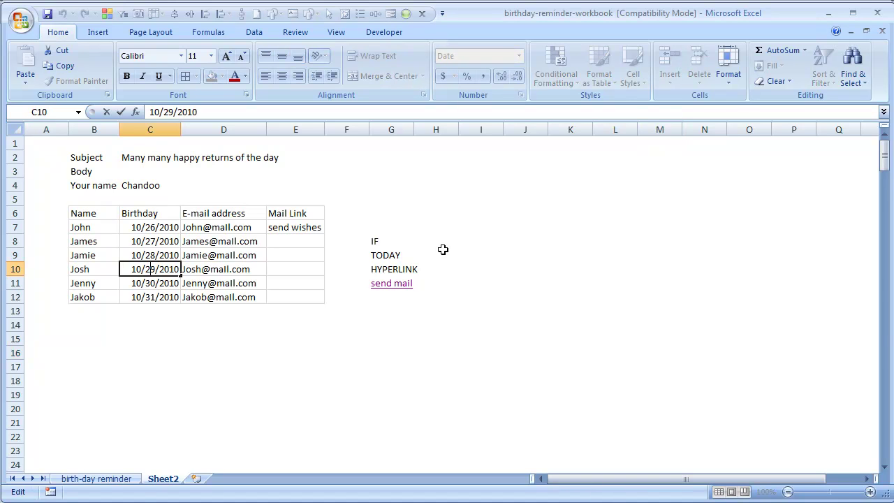
{"action": "key", "text": "Delete"}
{"action": "type", "text": "6"}
{"action": "key", "text": "Return"}
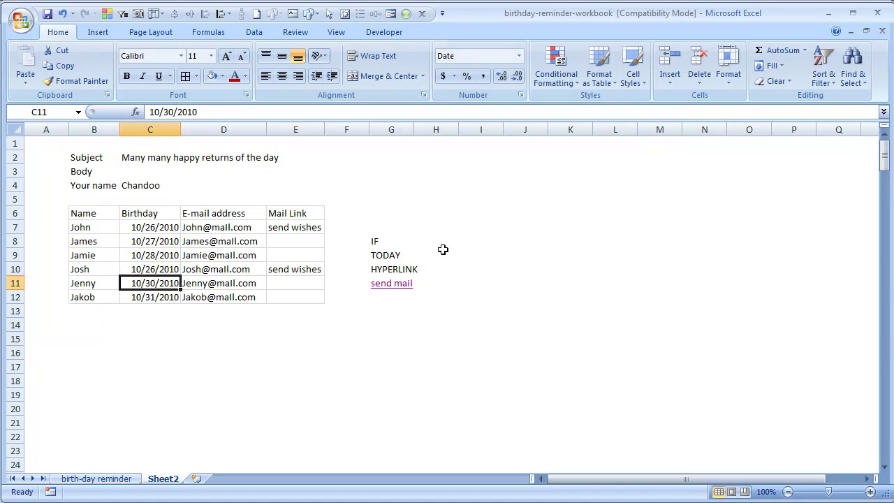
Step: Follow the send wishes link in E10, check the message's recipient, subject and body, and close it without saving
{"action": "left_click", "coordinate": [281, 271]}
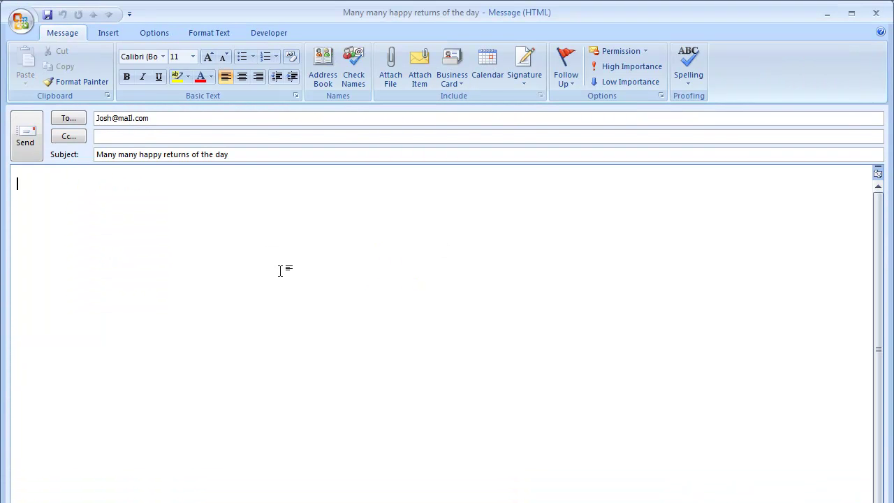
{"action": "left_click", "coordinate": [174, 119]}
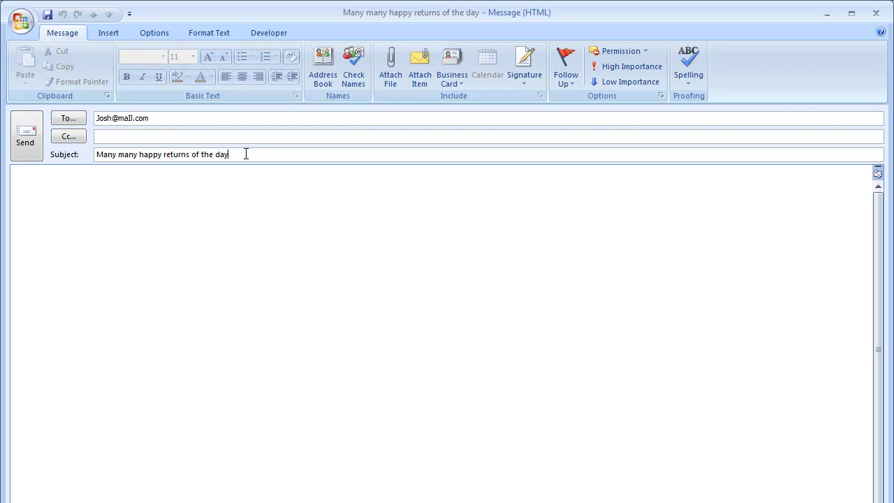
{"action": "left_click_drag", "start_coordinate": [246, 153], "coordinate": [2, 161]}
{"action": "left_click", "coordinate": [28, 203]}
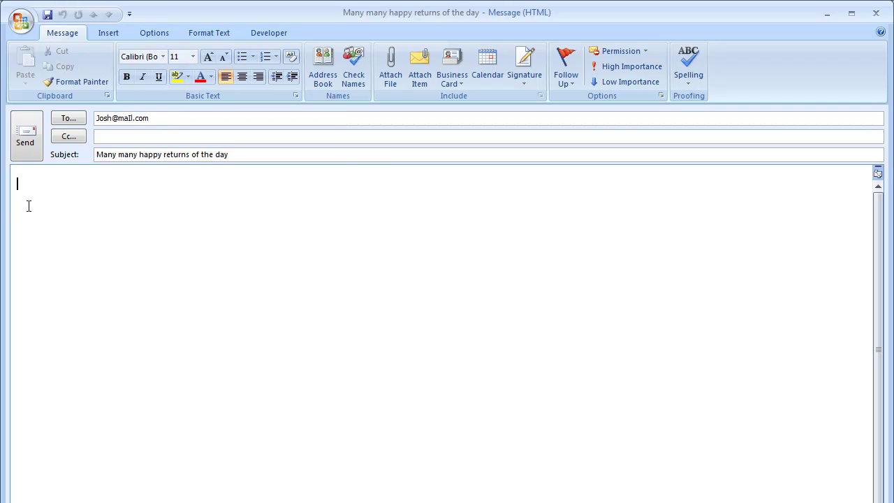
{"action": "left_click", "coordinate": [876, 13]}
{"action": "left_click", "coordinate": [434, 308]}
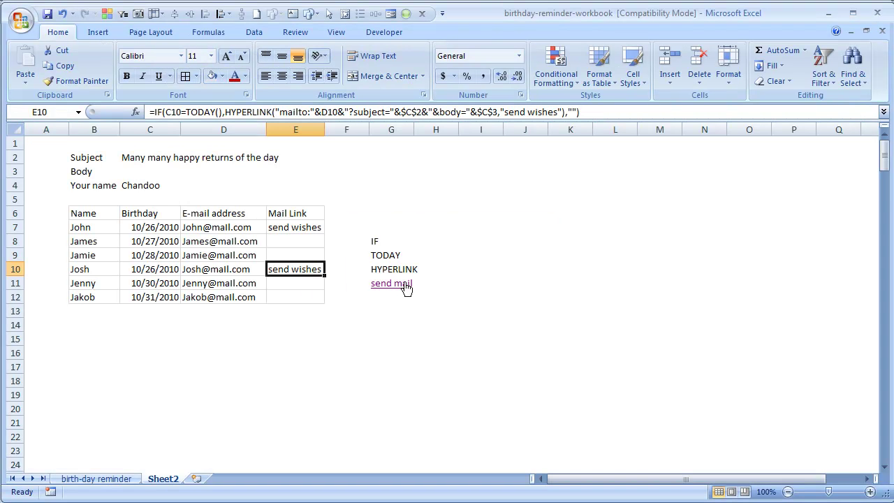
Step: Review the e-mail address in D7 and the cell references in E7's mail link formula without changing them
{"action": "left_click", "coordinate": [237, 228]}
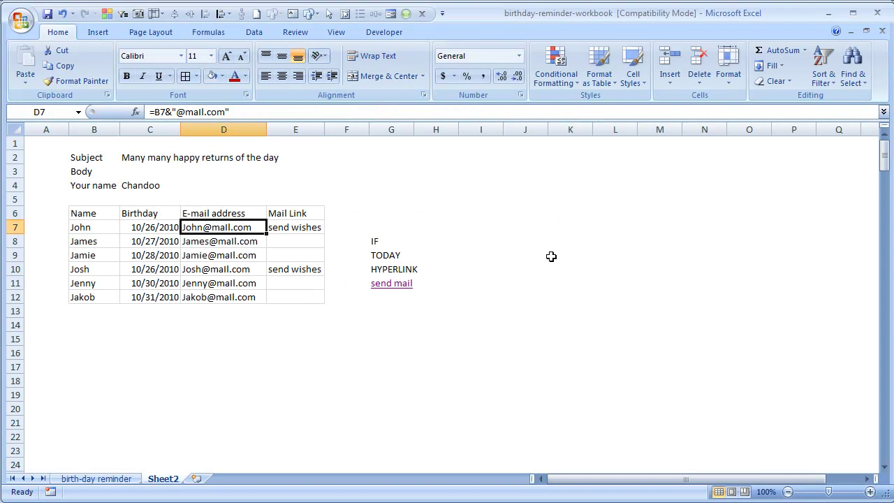
{"action": "key", "text": "Right"}
{"action": "key", "text": "Left"}
{"action": "key", "text": "Right"}
{"action": "key", "text": "F2"}
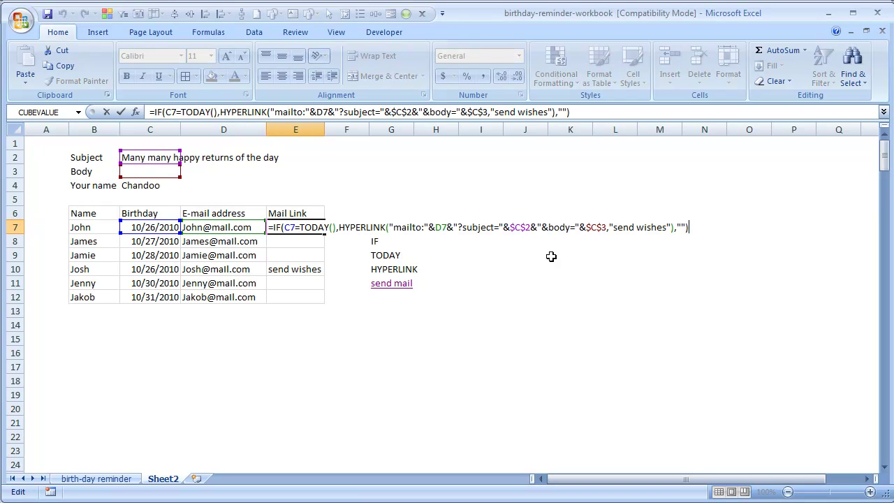
{"action": "key", "text": "Escape"}
Step: Begin the message body in C3 with the greeting "Hi $," followed by a blank line
{"action": "key", "text": "Up"}
{"action": "key", "text": "Up"}
{"action": "key", "text": "Up"}
{"action": "key", "text": "Up"}
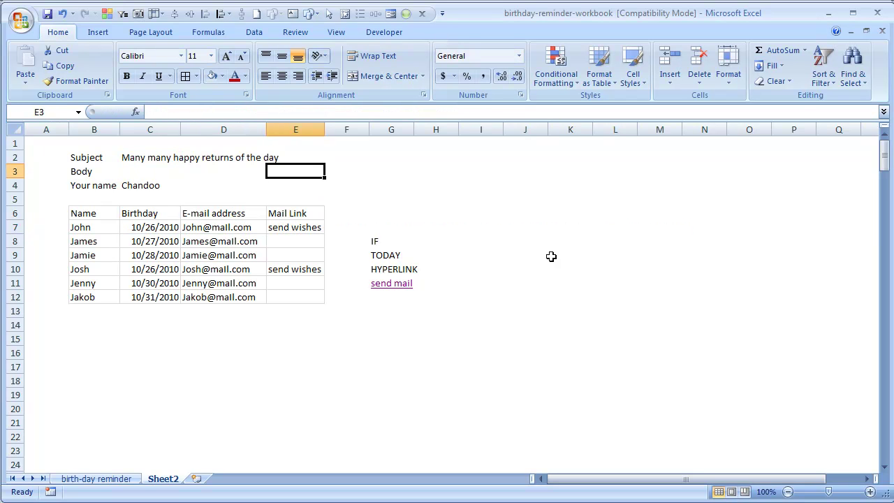
{"action": "key", "text": "Left"}
{"action": "key", "text": "Left"}
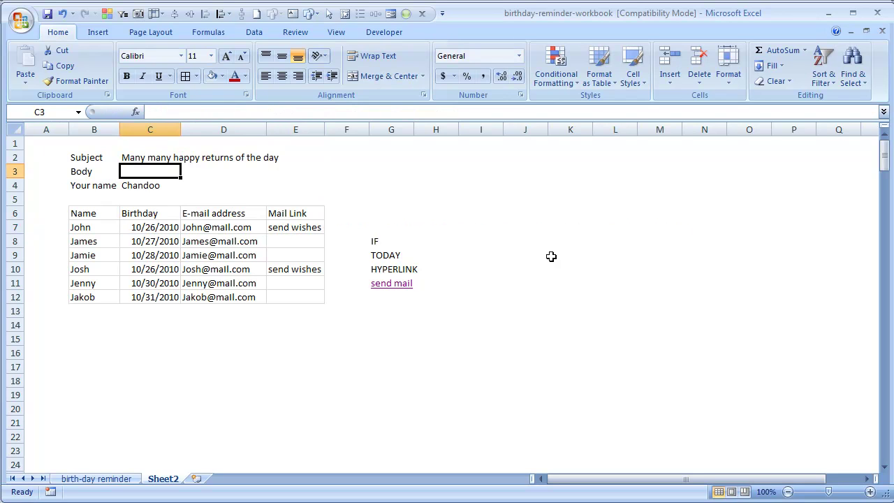
{"action": "key", "text": "F2"}
{"action": "type", "text": "Hi"}
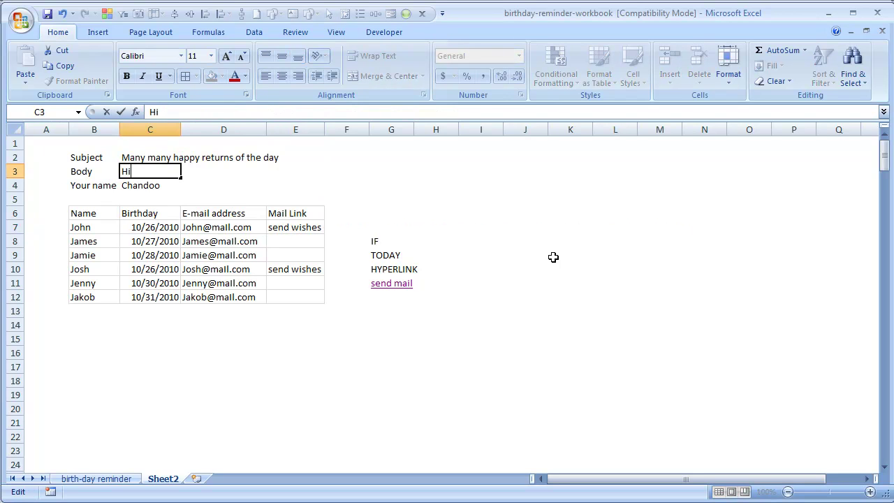
{"action": "type", "text": " $,"}
{"action": "key", "text": "alt+Return"}
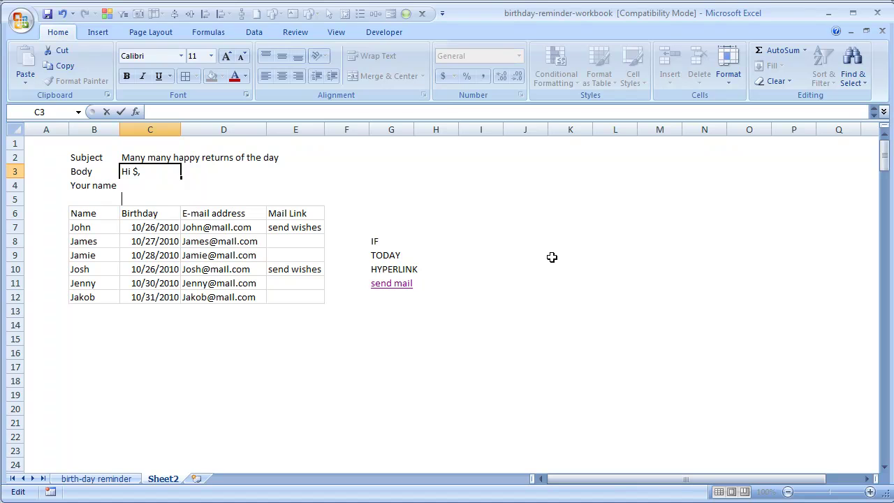
Step: Write the body's main sentence in C3 as "I wish you a very happy birthday.", without the question "How are you doing?"
{"action": "type", "text": "How are you doing? I wi"}
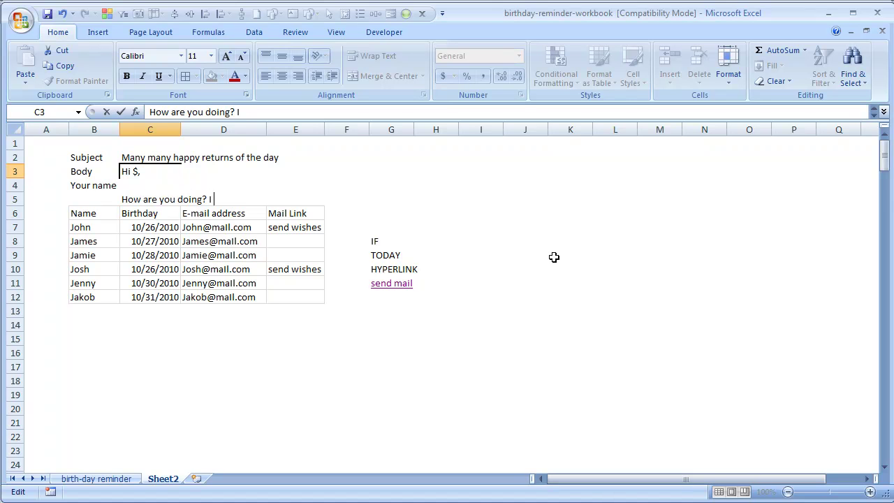
{"action": "key", "text": "ctrl+shift+Right"}
{"action": "key", "text": "ctrl+shift+Right"}
{"action": "key", "text": "ctrl+shift+Right"}
{"action": "key", "text": "ctrl+shift+Right"}
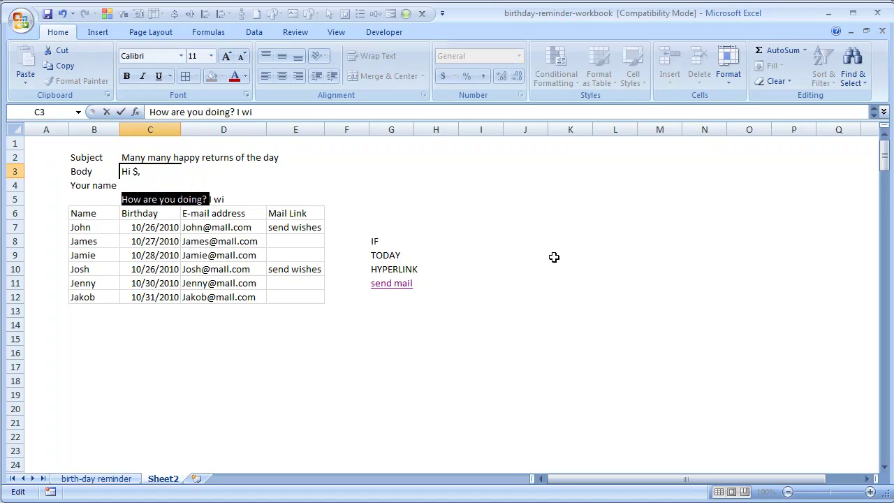
{"action": "key", "text": "Delete"}
{"action": "type", "text": "sh"}
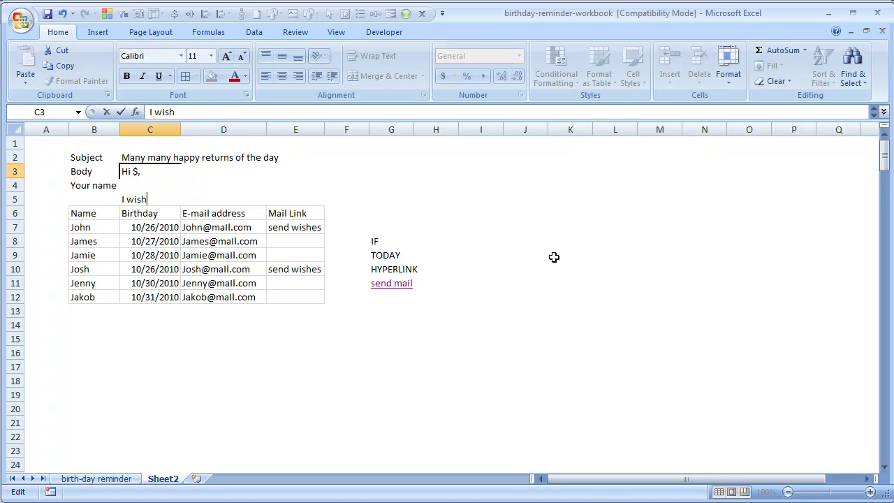
{"action": "type", "text": " you a very hap"}
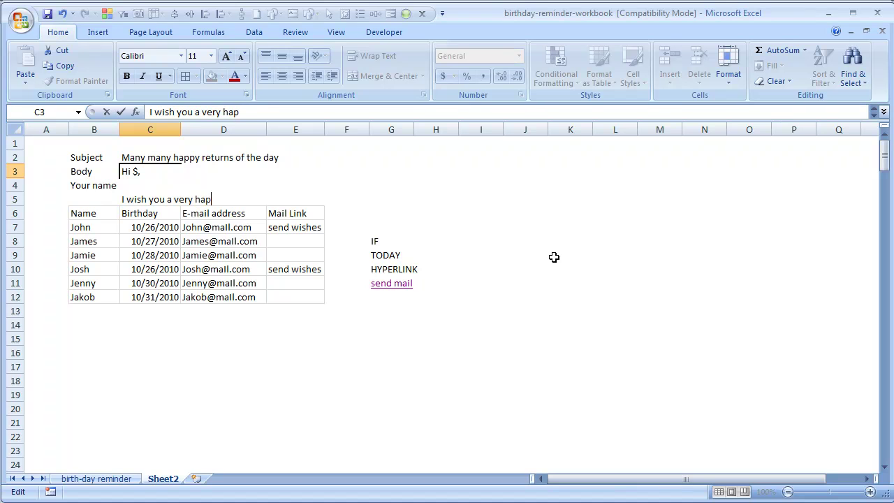
{"action": "type", "text": "py birthday."}
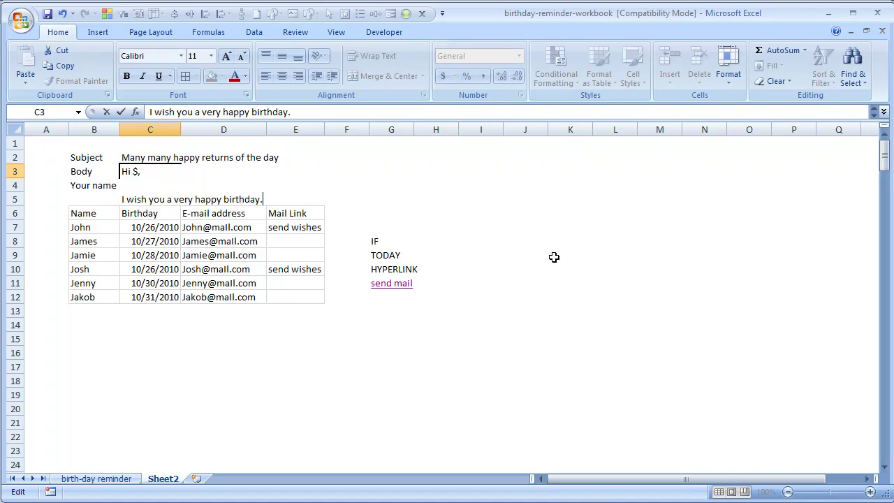
Step: Finish the body in C3 with a blank line, "Hugs," and the sender placeholder "@" on the last line
{"action": "key", "text": "alt+Return"}
{"action": "key", "text": "alt+Return"}
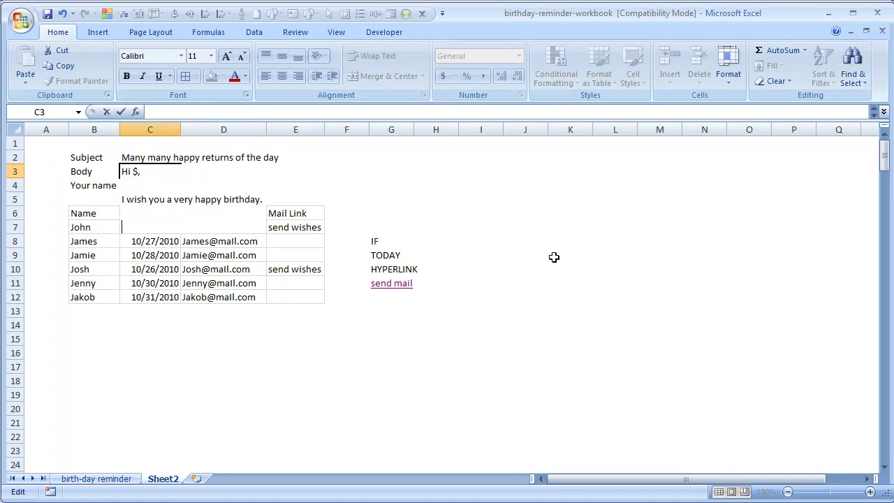
{"action": "type", "text": "Hugs,"}
{"action": "key", "text": "alt+Return"}
{"action": "type", "text": "@"}
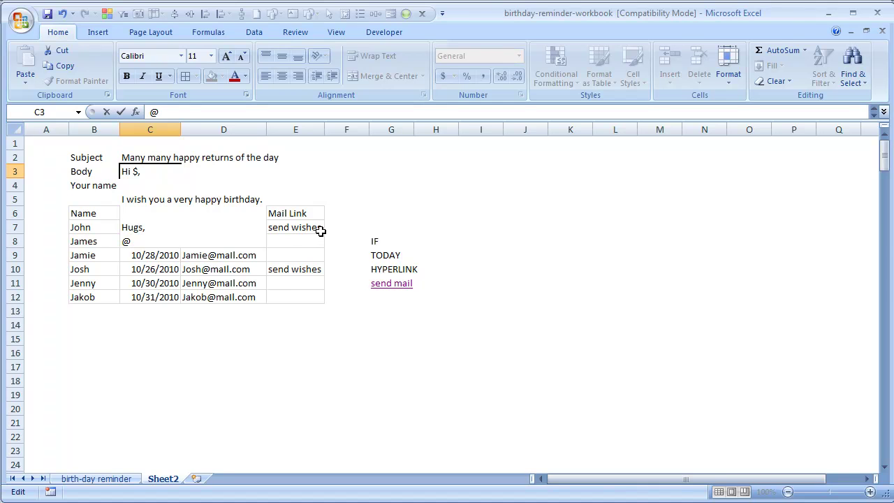
{"action": "key", "text": "Return"}
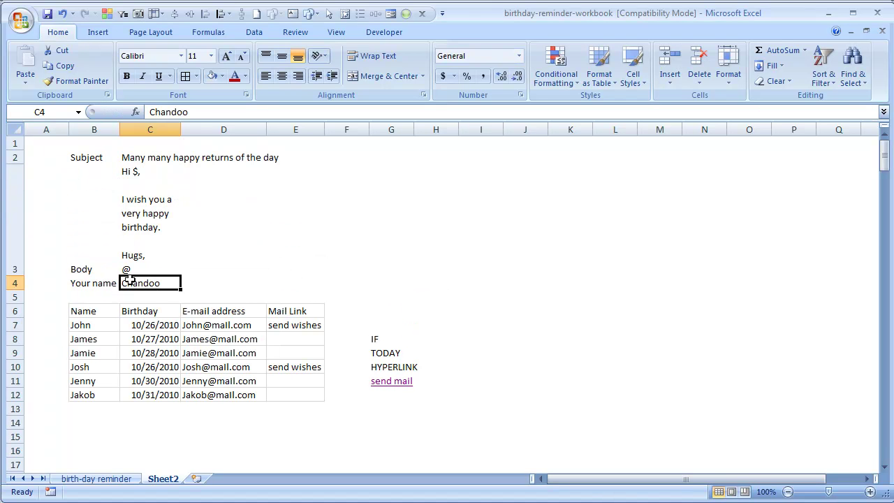
Step: Widen column C so the birthday sentence fits on one line, and fit row 3's height to the body text
{"action": "left_click", "coordinate": [133, 228]}
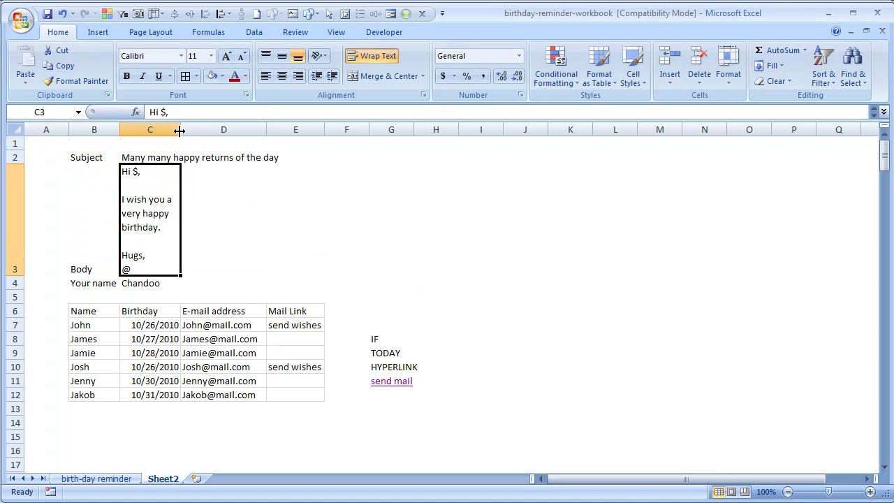
{"action": "left_click_drag", "start_coordinate": [179, 130], "coordinate": [323, 131]}
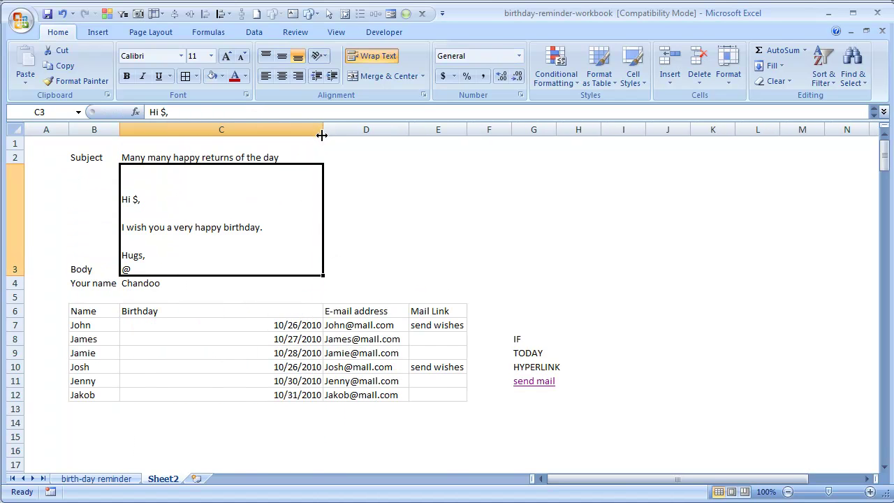
{"action": "double_click", "coordinate": [6, 275]}
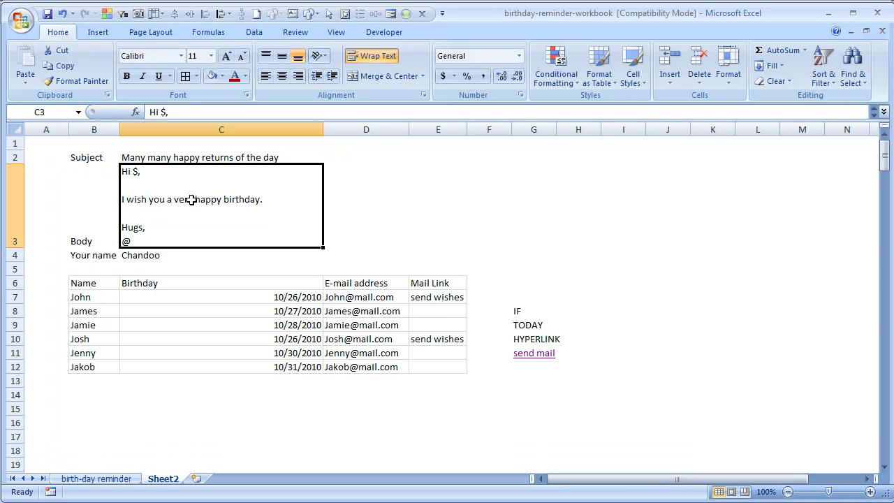
{"action": "left_click", "coordinate": [209, 258]}
Step: Follow the send wishes link in E7, check how the body appears in the message, and close it without saving
{"action": "left_click", "coordinate": [438, 300]}
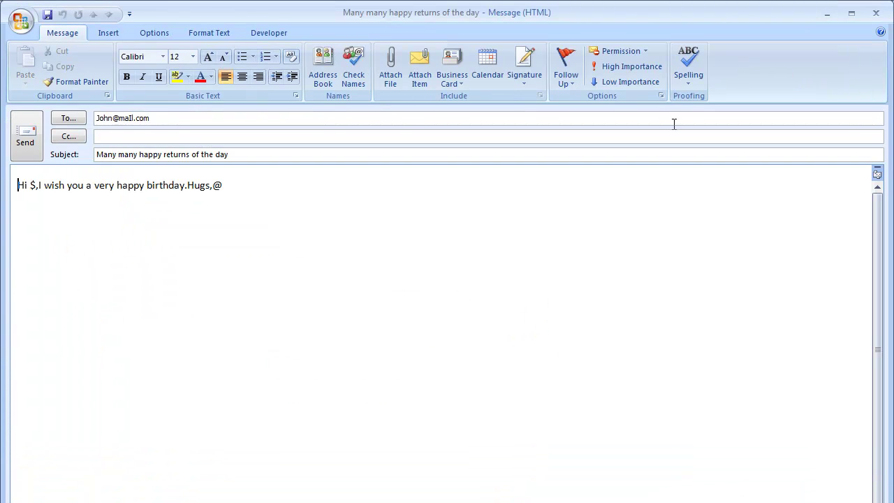
{"action": "left_click", "coordinate": [876, 13]}
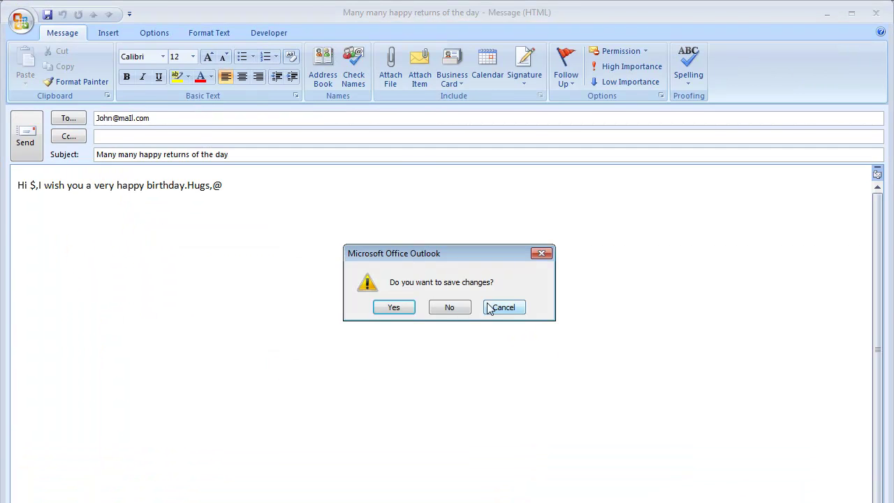
{"action": "left_click", "coordinate": [456, 308]}
Step: In E7's formula, wrap the body reference as SUBSTITUTE($C$3,"$",B7) so the placeholder is replaced by the recipient's name
{"action": "key", "text": "F2"}
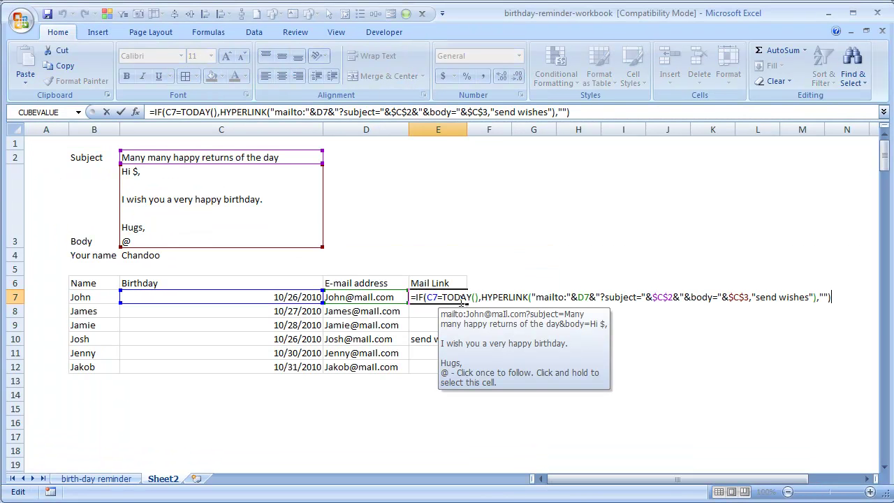
{"action": "key", "text": "Left"}
{"action": "key", "text": "Left"}
{"action": "key", "text": "Left"}
{"action": "key", "text": "Left"}
{"action": "key", "text": "Left"}
{"action": "key", "text": "Left"}
{"action": "key", "text": "Left"}
{"action": "key", "text": "Left"}
{"action": "key", "text": "Left"}
{"action": "key", "text": "Left"}
{"action": "key", "text": "Left"}
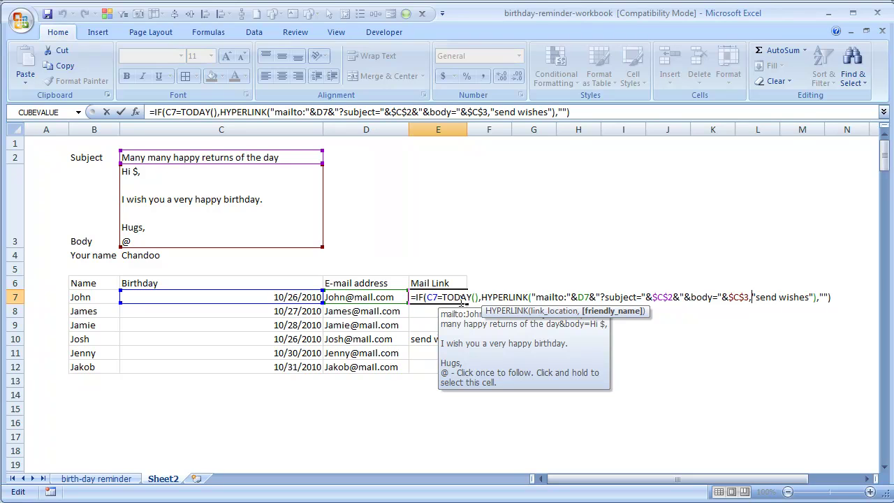
{"action": "key", "text": "Left"}
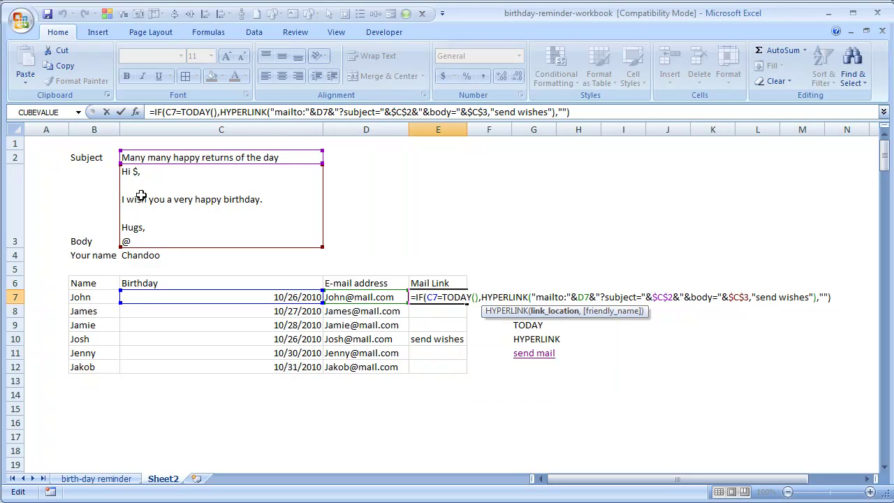
{"action": "left_click_drag", "start_coordinate": [226, 165], "coordinate": [226, 165]}
{"action": "type", "text": "SUBSTITUTE($C$3"}
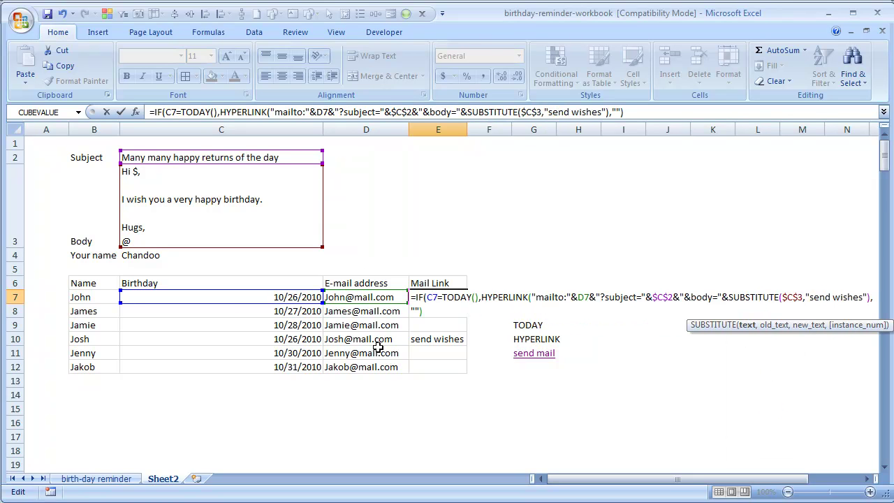
{"action": "type", "text": ",\""}
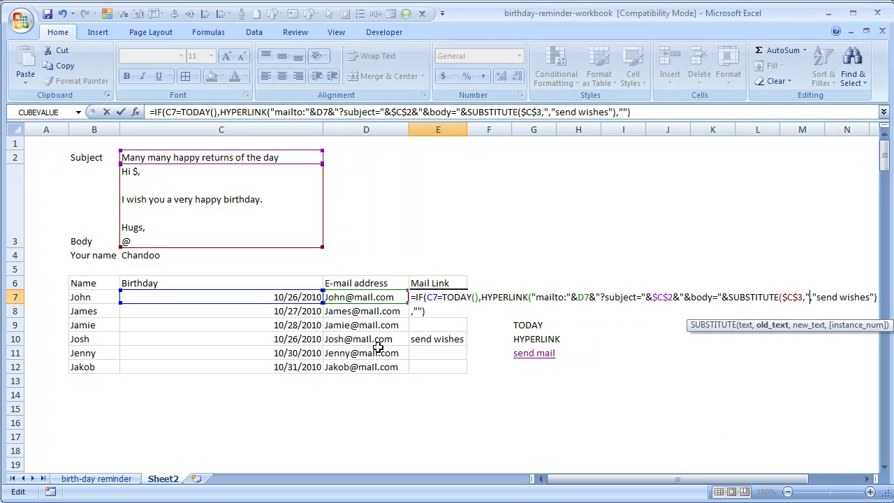
{"action": "type", "text": "$\","}
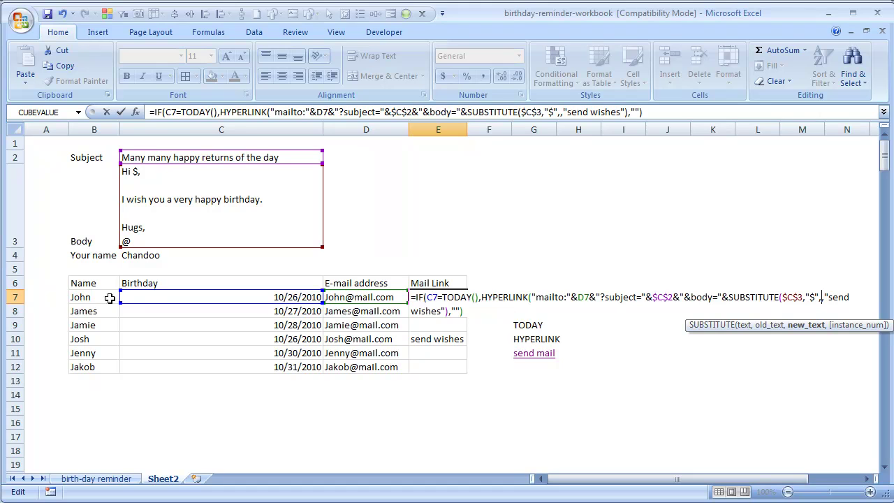
{"action": "left_click", "coordinate": [76, 299]}
{"action": "type", "text": ")"}
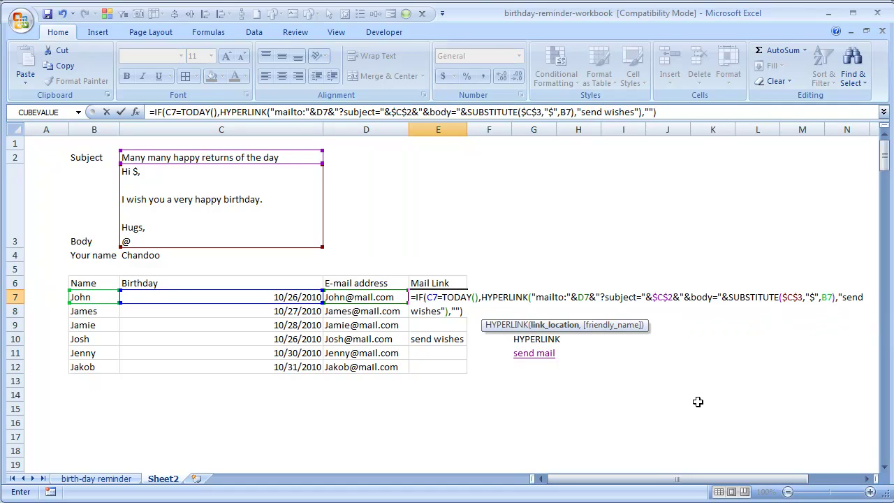
Step: Insert an outer SUBSTITUTE function in front of the existing SUBSTITUTE in E7's formula
{"action": "left_click", "coordinate": [728, 301]}
{"action": "type", "text": "sub"}
{"action": "key", "text": "Tab"}
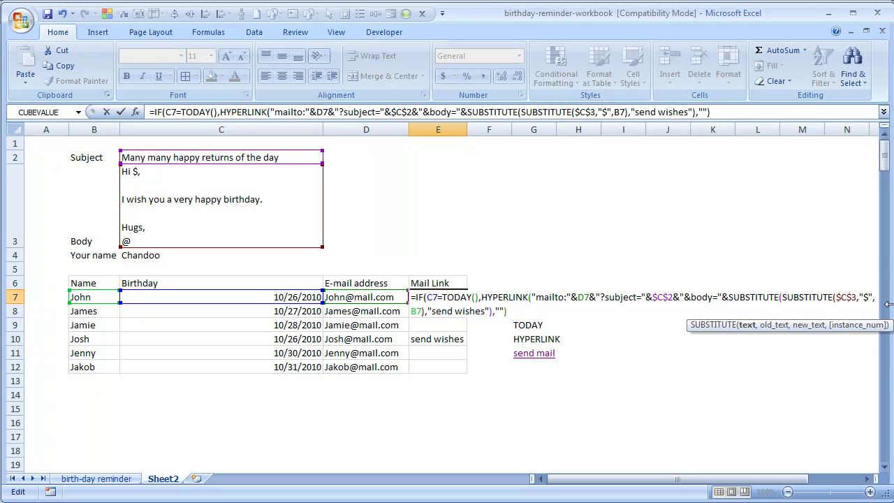
Step: Complete the outer SUBSTITUTE in E7's formula so that "@" is replaced with the sender name in $C$4
{"action": "left_click_drag", "start_coordinate": [798, 479], "coordinate": [833, 480]}
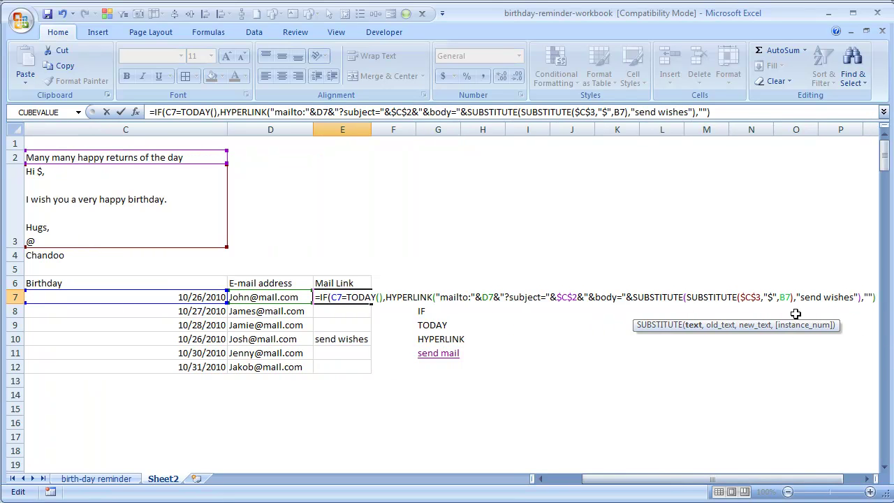
{"action": "left_click", "coordinate": [790, 296]}
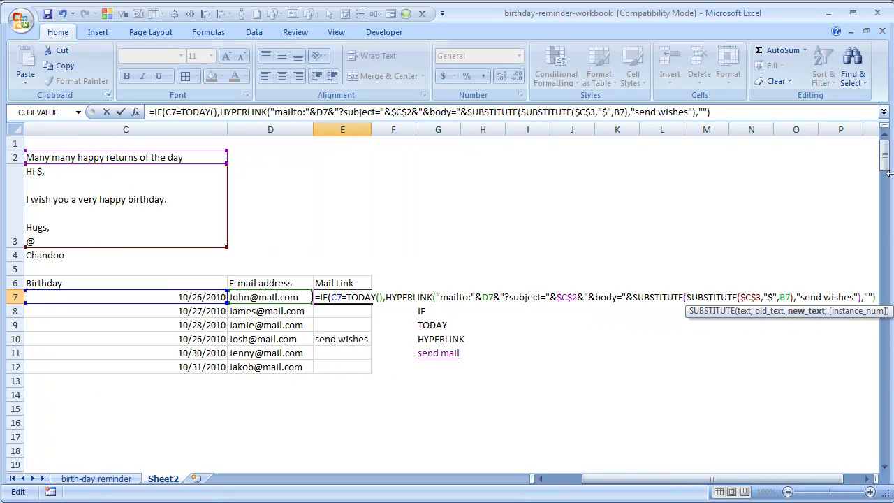
{"action": "key", "text": "Return"}
{"action": "key", "text": "Return"}
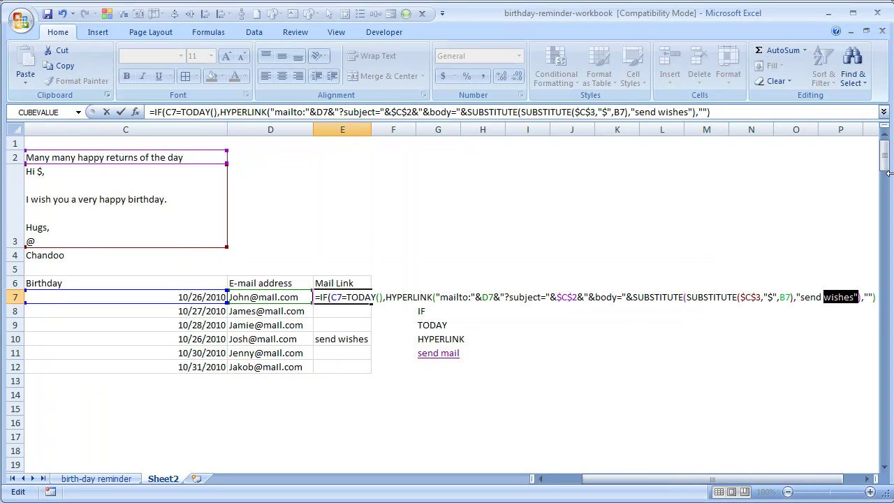
{"action": "key", "text": "Right"}
{"action": "key", "text": "Left"}
{"action": "key", "text": "Left"}
{"action": "key", "text": "Left"}
{"action": "key", "text": "Left"}
{"action": "key", "text": "Left"}
{"action": "key", "text": "Left"}
{"action": "key", "text": "Left"}
{"action": "key", "text": "Left"}
{"action": "key", "text": "Left"}
{"action": "key", "text": "Left"}
{"action": "key", "text": "Left"}
{"action": "key", "text": "Left"}
{"action": "key", "text": "Left"}
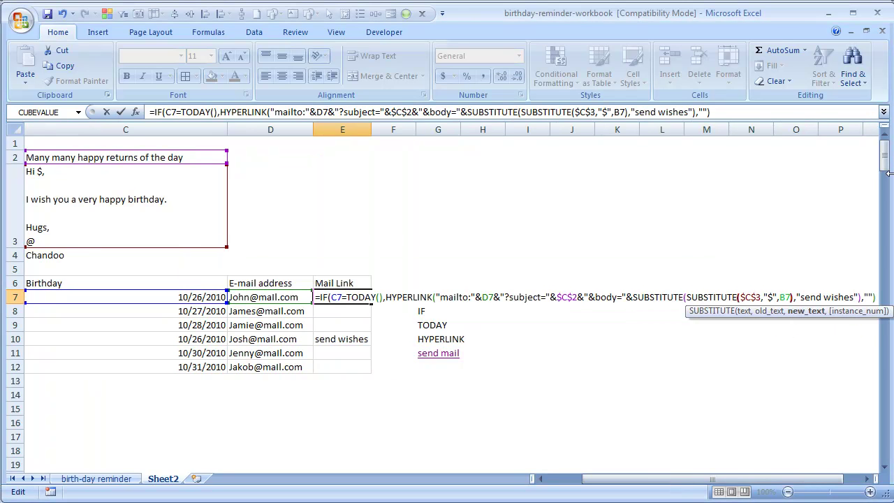
{"action": "key", "text": "Right"}
{"action": "type", "text": ","}
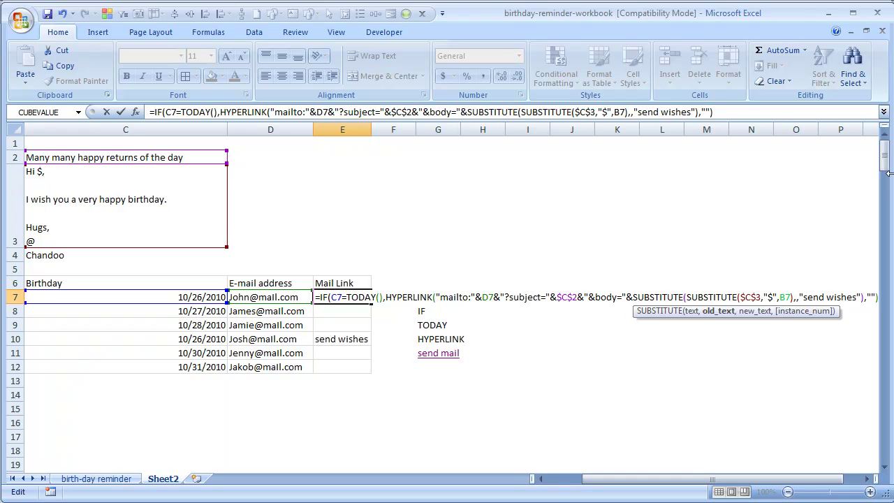
{"action": "type", "text": "\"@"}
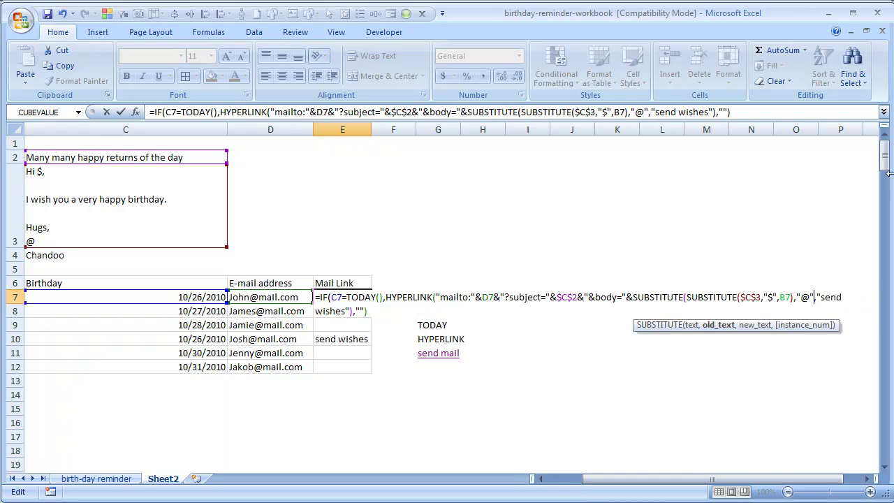
{"action": "type", "text": ","}
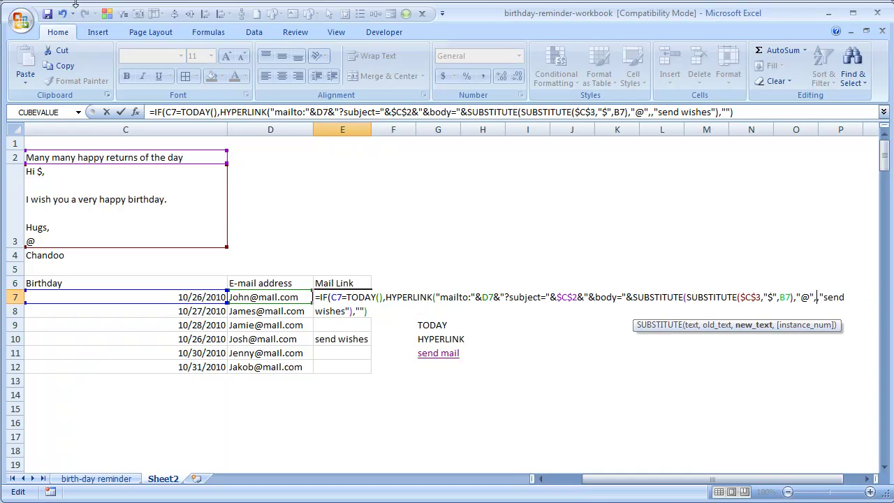
{"action": "left_click", "coordinate": [104, 256]}
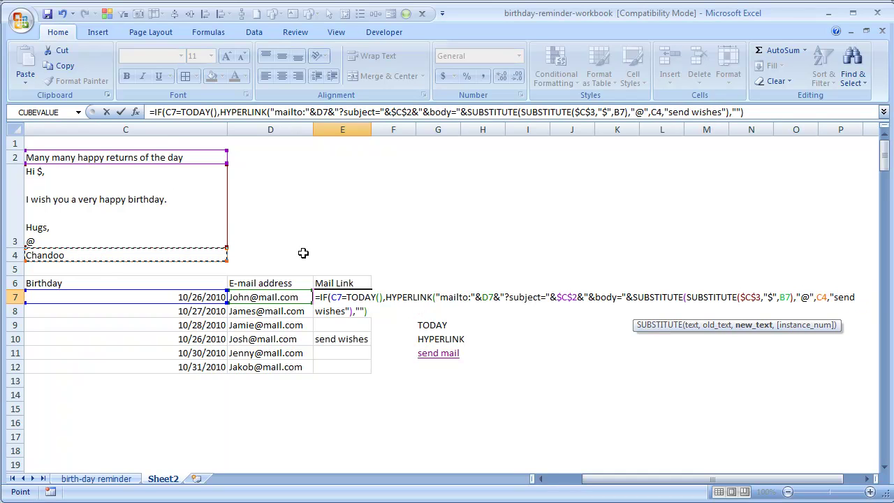
{"action": "key", "text": "F4"}
{"action": "type", "text": ")"}
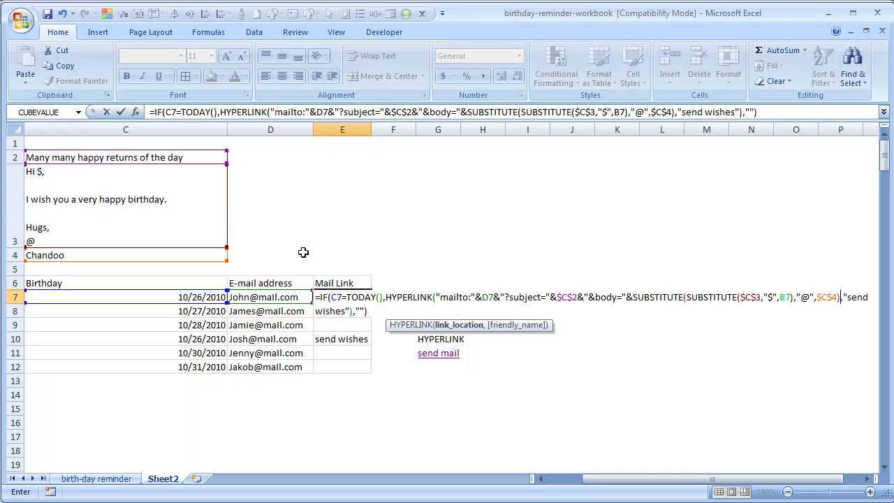
{"action": "key", "text": "Return"}
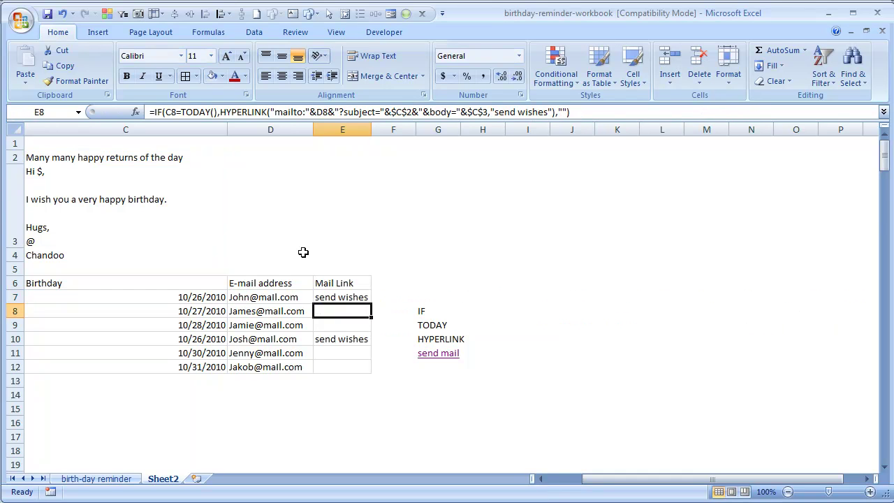
Step: Follow the send wishes link in E7 and check the recipient and sender names in the message body
{"action": "key", "text": "Up"}
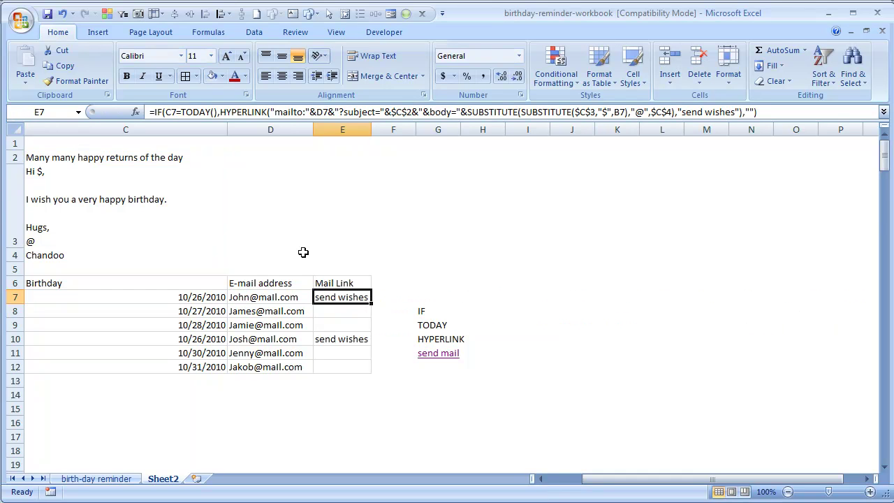
{"action": "left_click", "coordinate": [324, 298]}
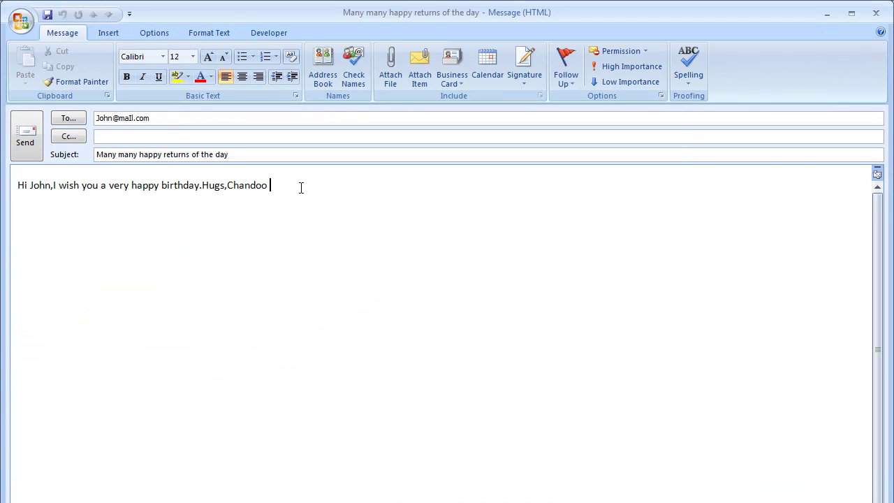
{"action": "left_click_drag", "start_coordinate": [33, 185], "coordinate": [45, 187]}
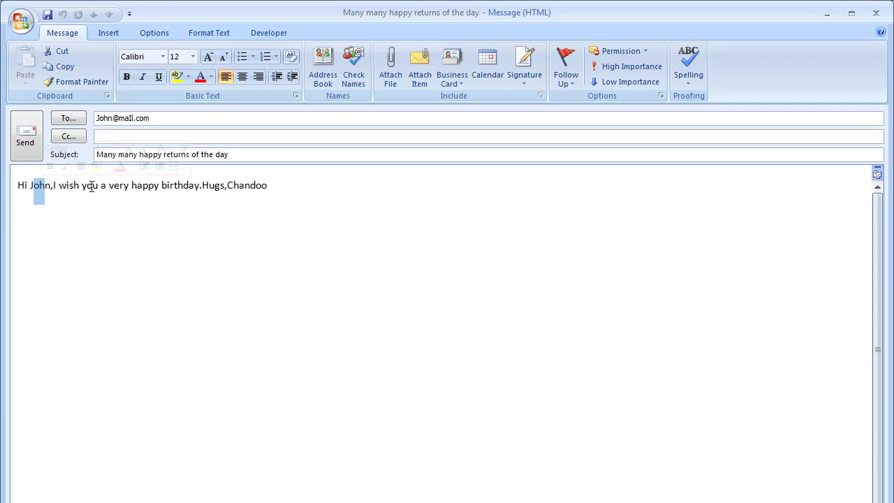
{"action": "left_click", "coordinate": [276, 185]}
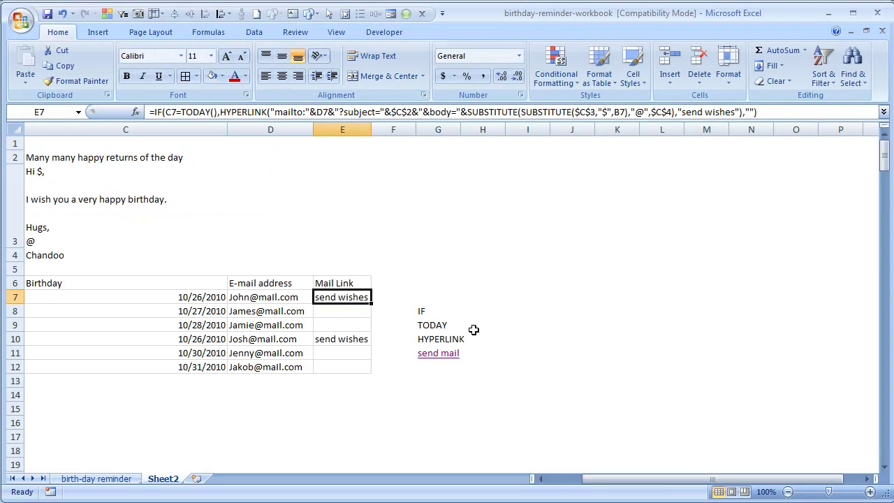
{"action": "key", "text": "F2"}
{"action": "key", "text": "Up"}
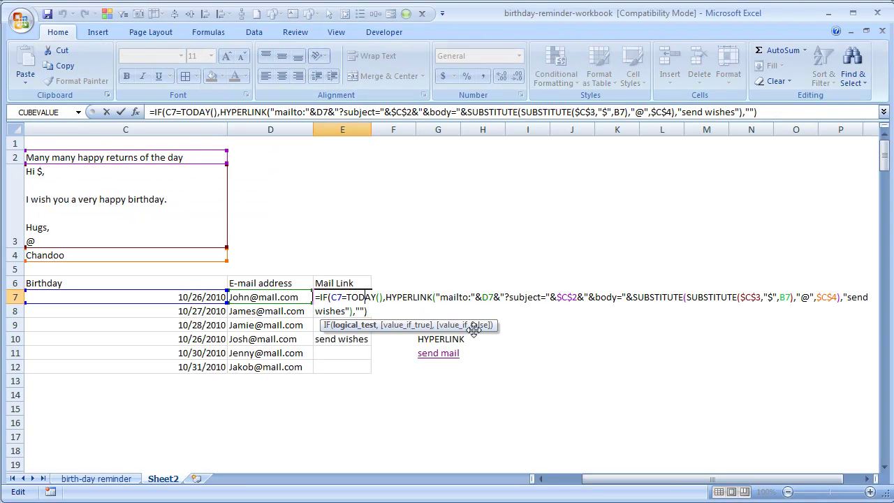
{"action": "key", "text": "Right"}
{"action": "key", "text": "Right"}
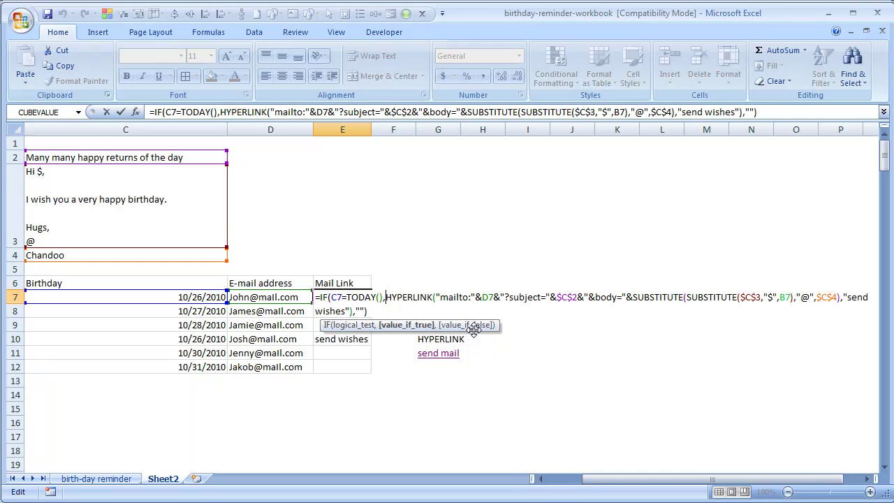
{"action": "left_click", "coordinate": [69, 173]}
{"action": "key", "text": "Escape"}
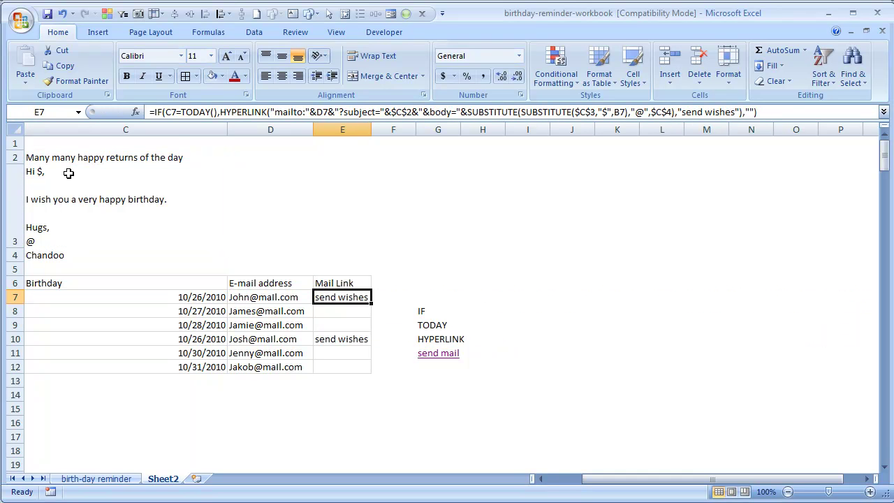
Step: Enter the line-break code %0a in D3, beside the message body
{"action": "left_click", "coordinate": [221, 203]}
{"action": "left_click", "coordinate": [287, 184]}
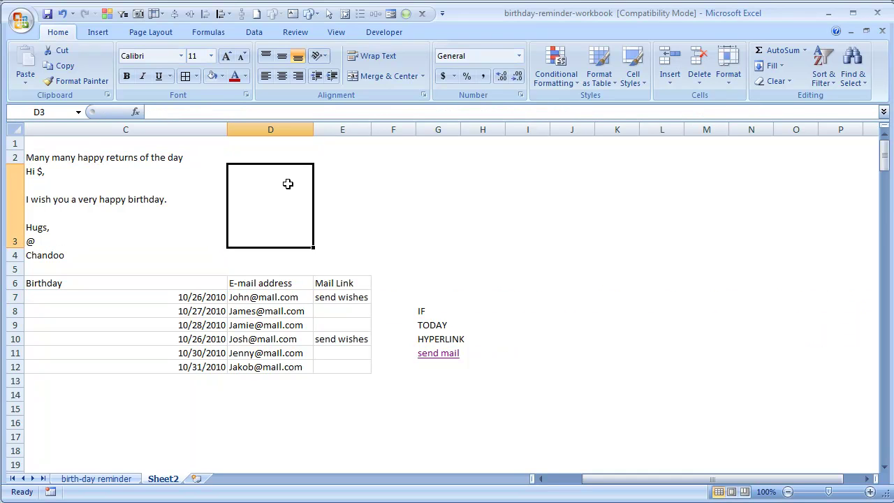
{"action": "type", "text": "%0"}
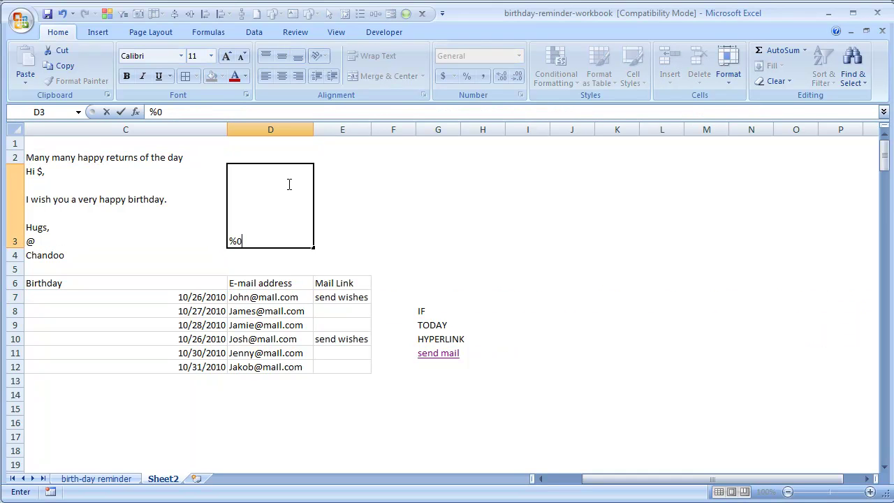
{"action": "type", "text": "a"}
{"action": "key", "text": "Return"}
{"action": "key", "text": "Up"}
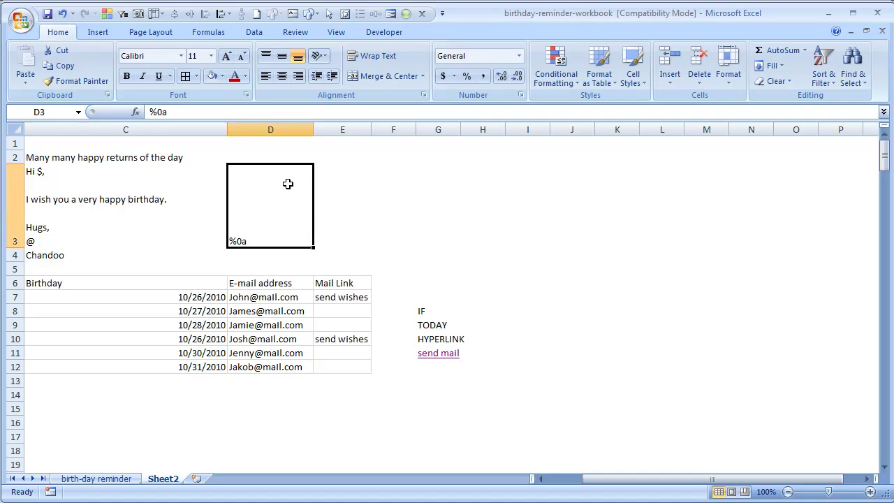
Step: Move the %0a code from D3 to D2
{"action": "key", "text": "Left"}
{"action": "key", "text": "Right"}
{"action": "key", "text": "Right"}
{"action": "key", "text": "Left"}
{"action": "key", "text": "ctrl+x"}
{"action": "key", "text": "Up"}
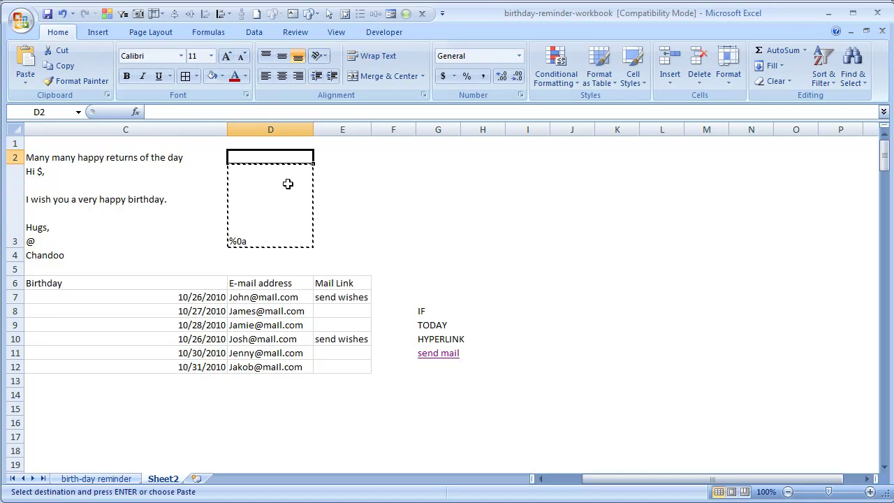
{"action": "key", "text": "Return"}
Step: Enter =SUBSTITUTE(C3,CHAR(10),D2) in D3 to replace the body's line breaks with the code in D2
{"action": "key", "text": "Down"}
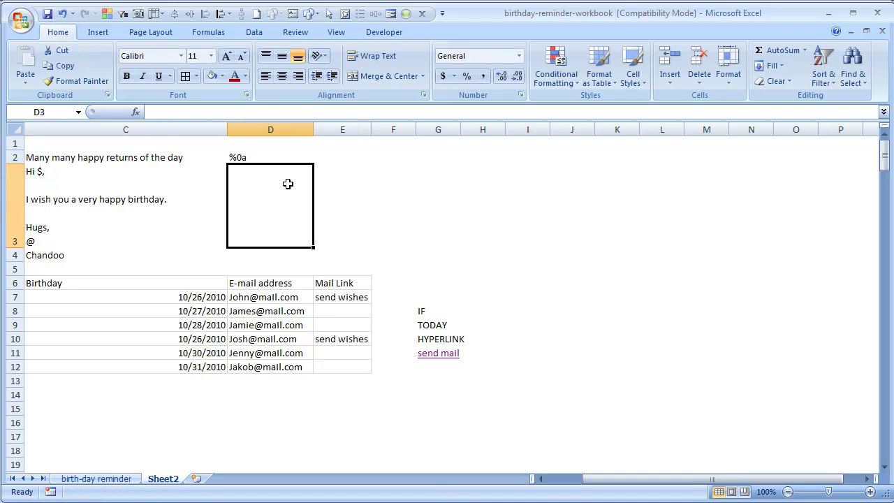
{"action": "type", "text": "="}
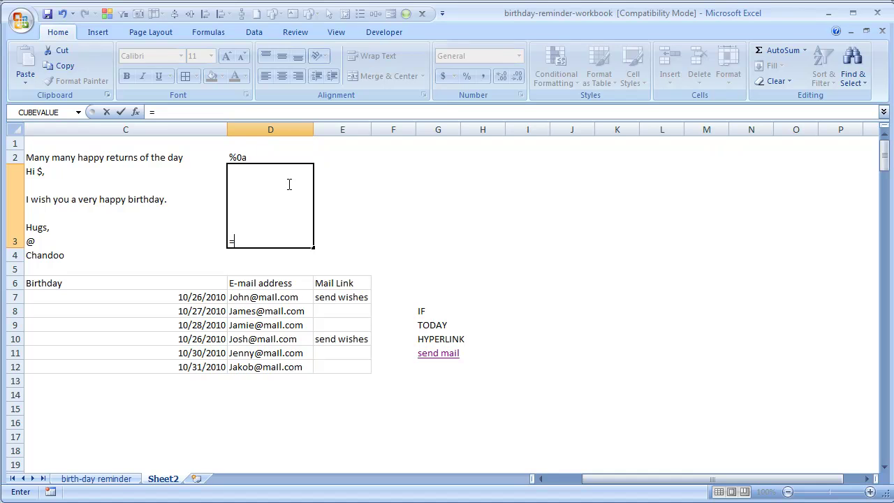
{"action": "type", "text": "su"}
{"action": "key", "text": "Tab"}
{"action": "key", "text": "Left"}
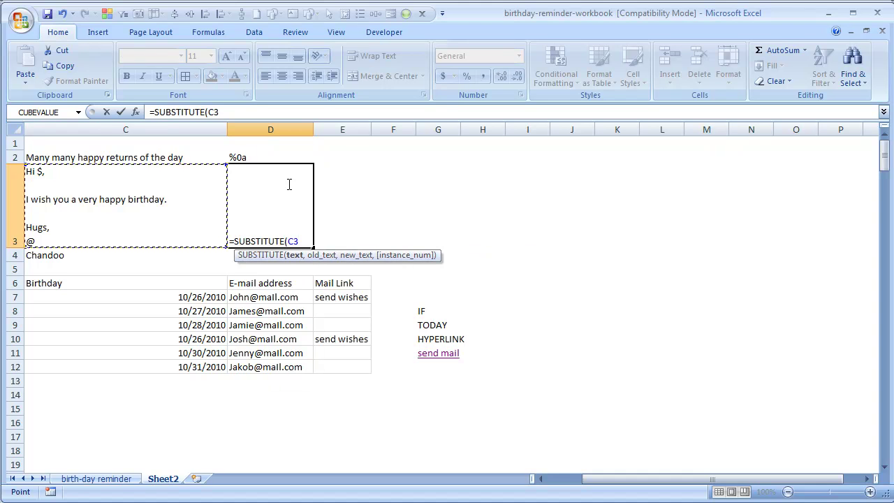
{"action": "type", "text": ",char"}
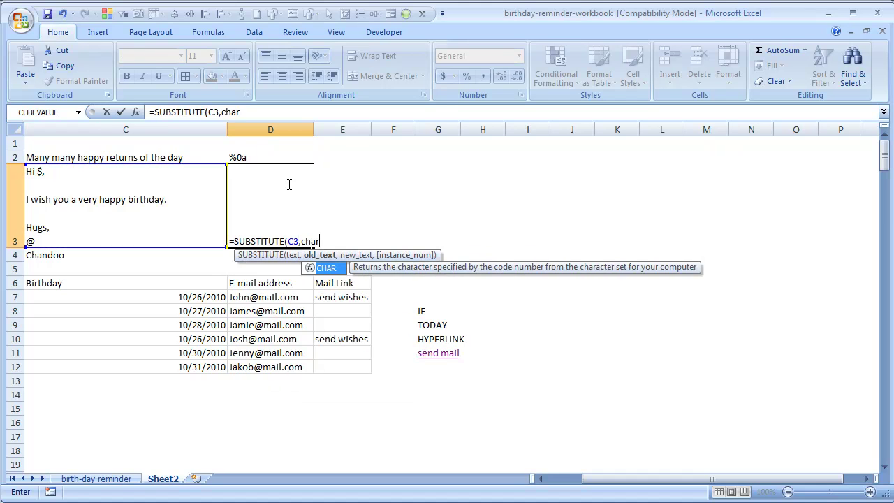
{"action": "type", "text": "(10),"}
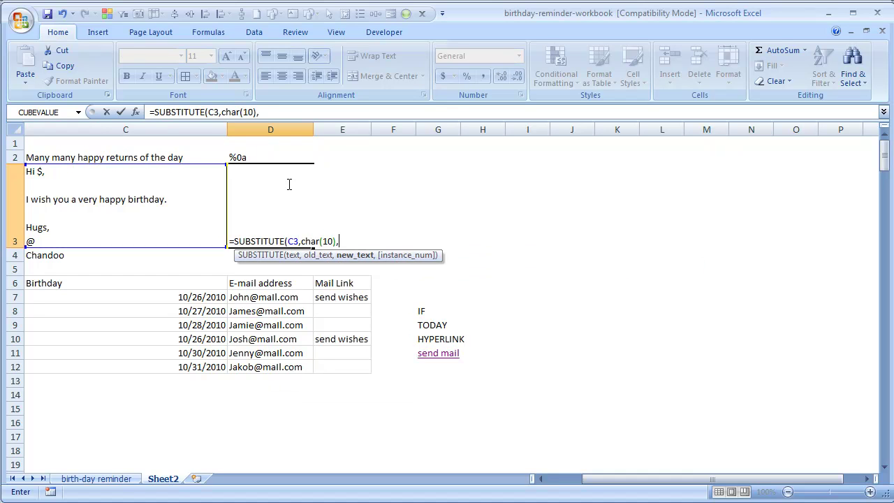
{"action": "key", "text": "Up"}
{"action": "type", "text": ")"}
{"action": "key", "text": "Return"}
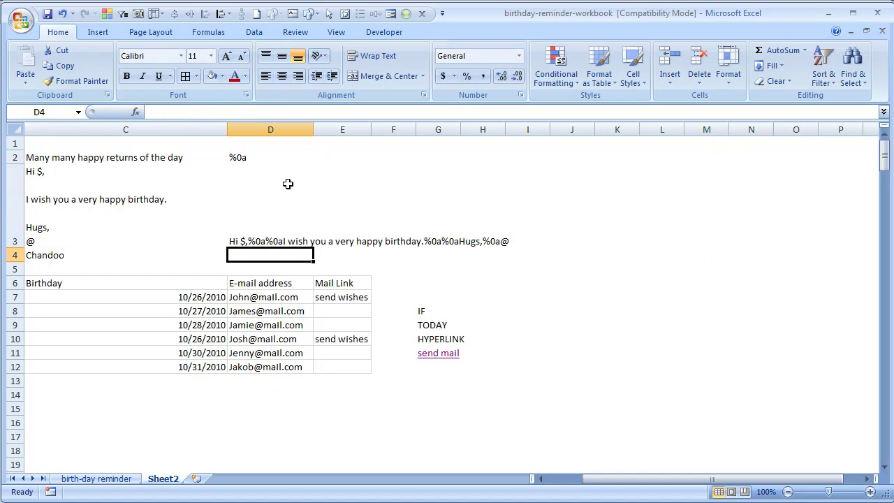
{"action": "left_click", "coordinate": [288, 184]}
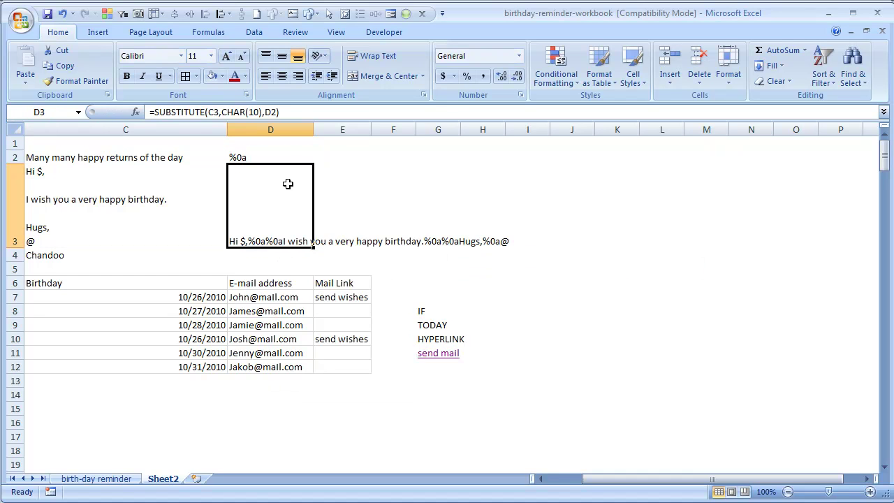
Step: Follow the send wishes link in E7 again, check the body's line breaks, and close the message without saving
{"action": "left_click", "coordinate": [334, 299]}
{"action": "left_click", "coordinate": [334, 299]}
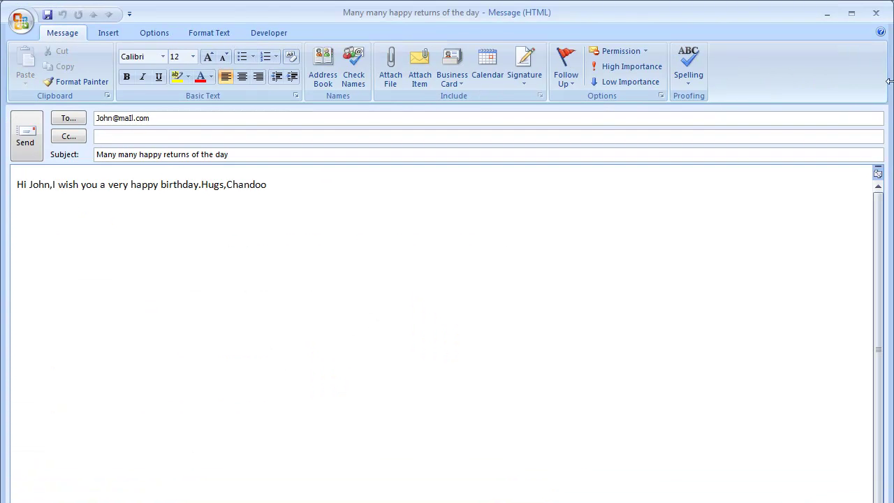
{"action": "left_click", "coordinate": [876, 12]}
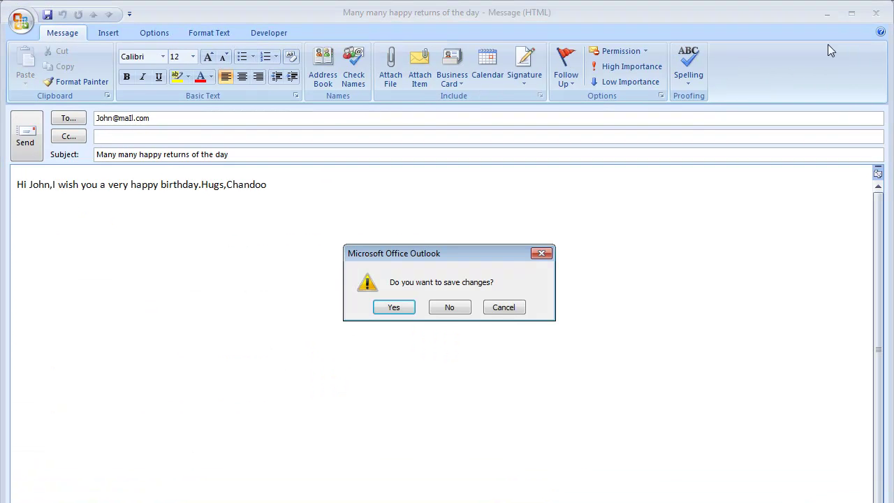
{"action": "left_click", "coordinate": [451, 307]}
Step: In E7's formula, change the message body reference inside the inner SUBSTITUTE to $D$3
{"action": "key", "text": "F2"}
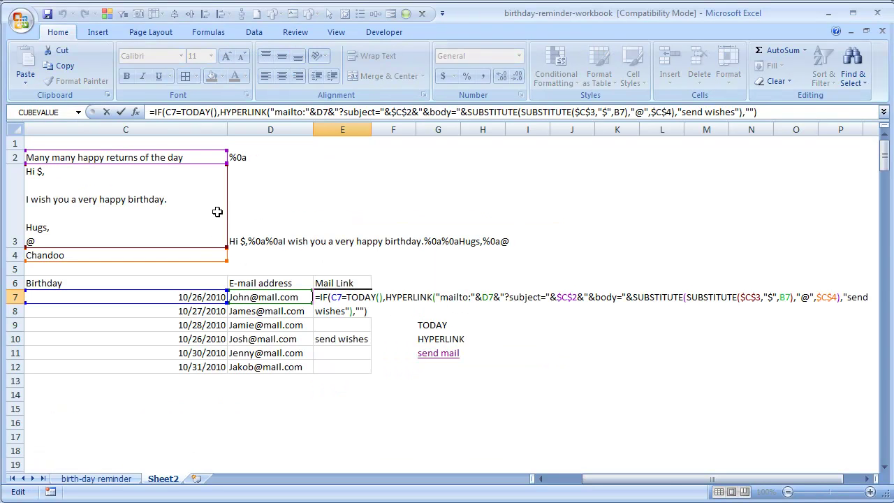
{"action": "left_click_drag", "start_coordinate": [229, 207], "coordinate": [253, 205]}
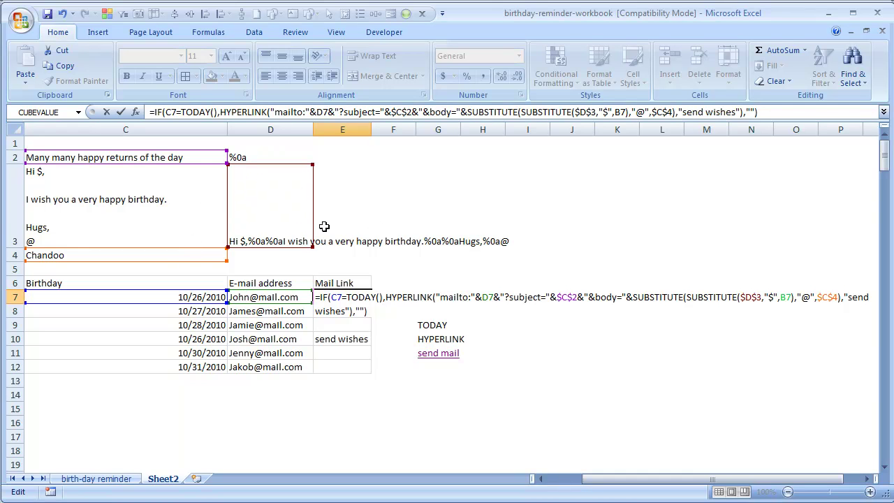
{"action": "key", "text": "Return"}
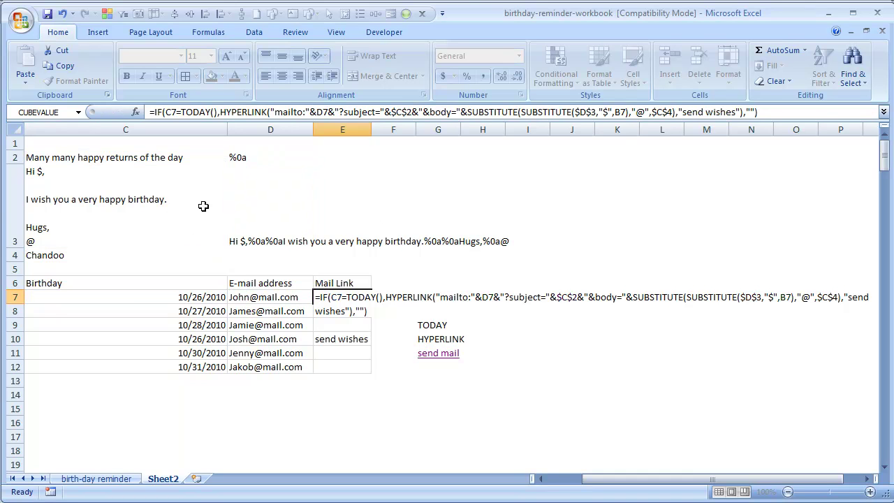
Step: Test E7's send wishes link, review the message's recipient, subject and body layout, and close it without saving
{"action": "left_click", "coordinate": [341, 299]}
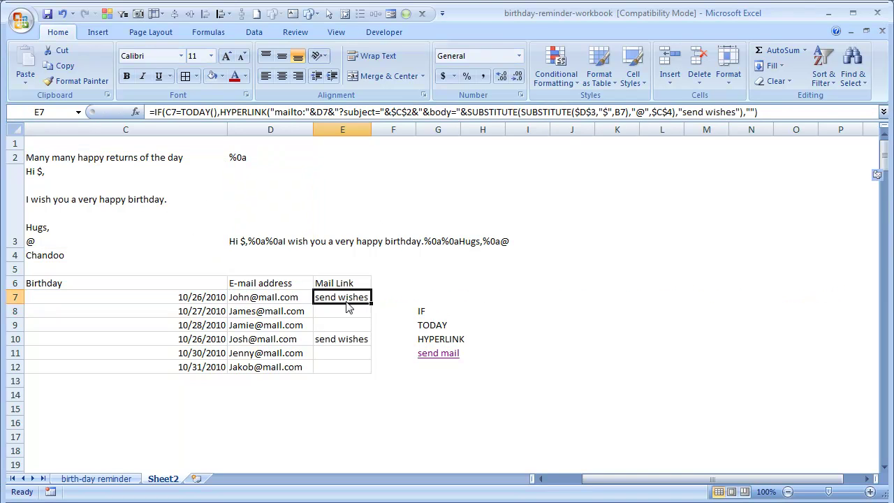
{"action": "left_click", "coordinate": [100, 246]}
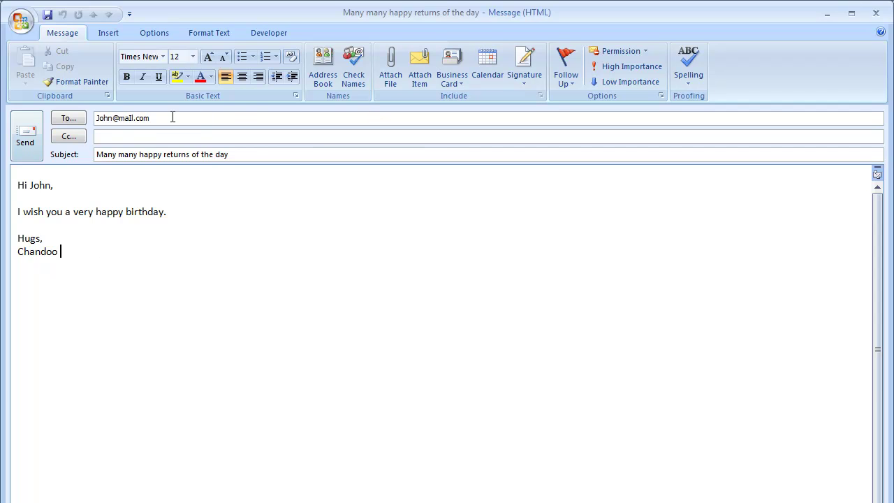
{"action": "left_click_drag", "start_coordinate": [172, 117], "coordinate": [61, 129]}
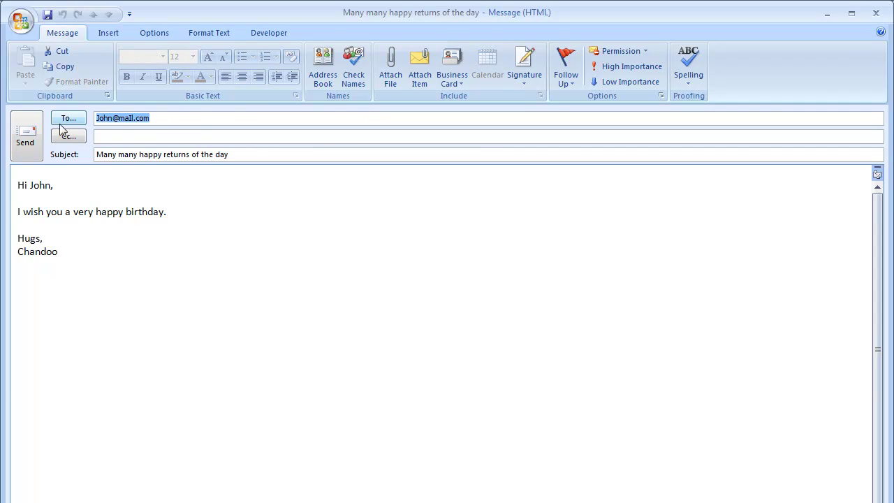
{"action": "left_click", "coordinate": [877, 14]}
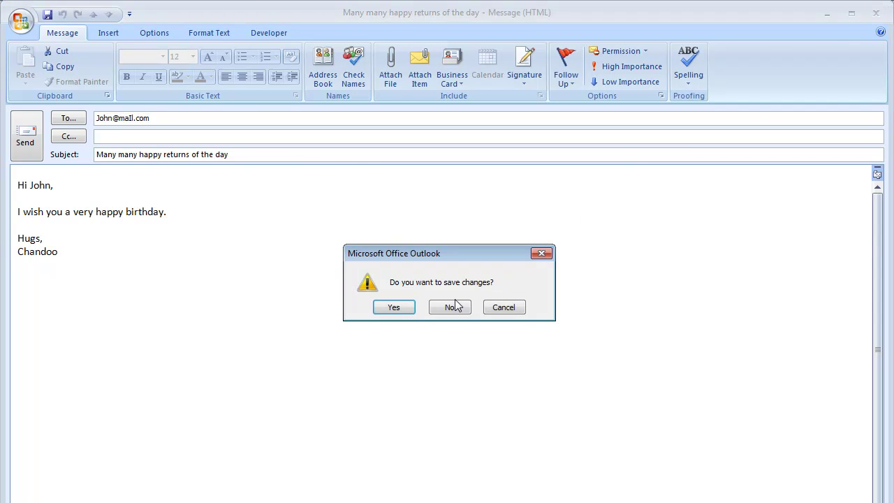
{"action": "left_click", "coordinate": [451, 307]}
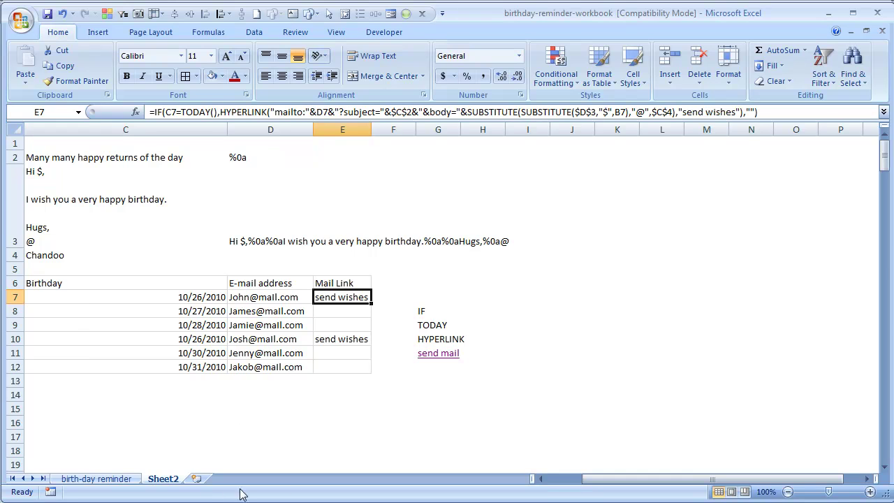
Step: Look over the first recipient's row on Sheet2 and switch to the birth-day reminder worksheet
{"action": "left_click", "coordinate": [532, 479]}
{"action": "left_click", "coordinate": [533, 478]}
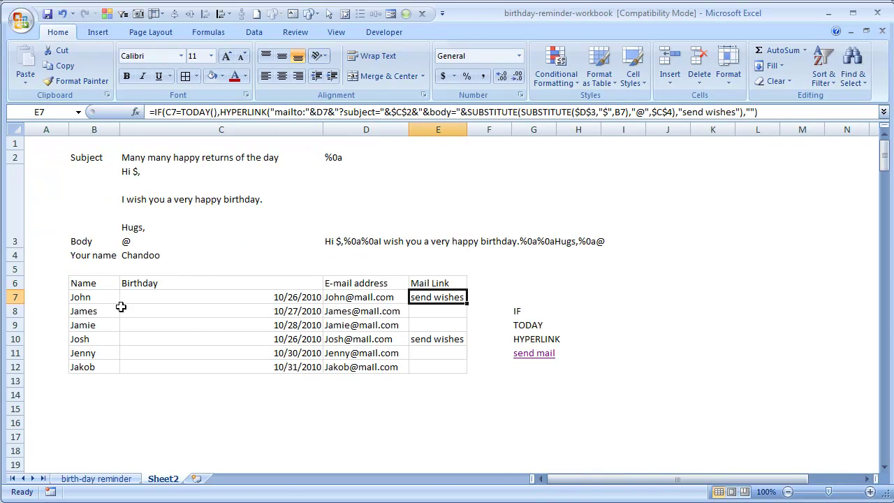
{"action": "left_click", "coordinate": [17, 296]}
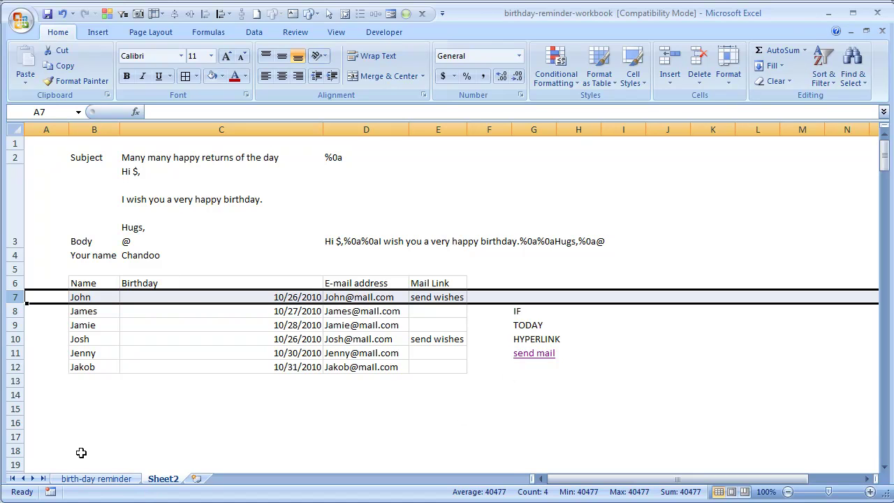
{"action": "left_click", "coordinate": [109, 479]}
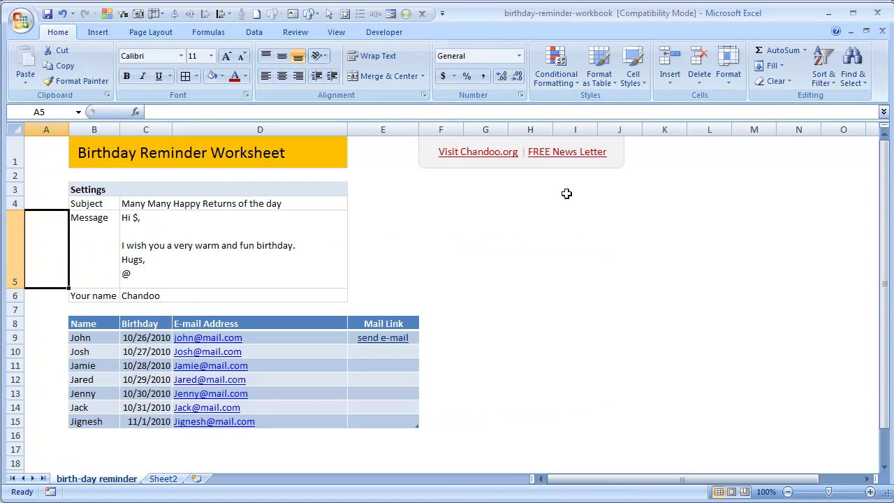
{"action": "left_click", "coordinate": [617, 325]}
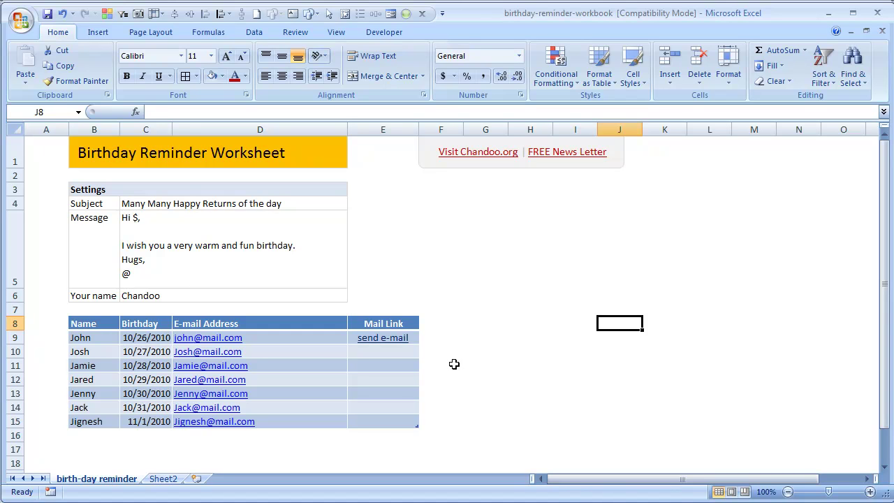
{"action": "left_click", "coordinate": [546, 324]}
{"action": "type", "text": "h"}
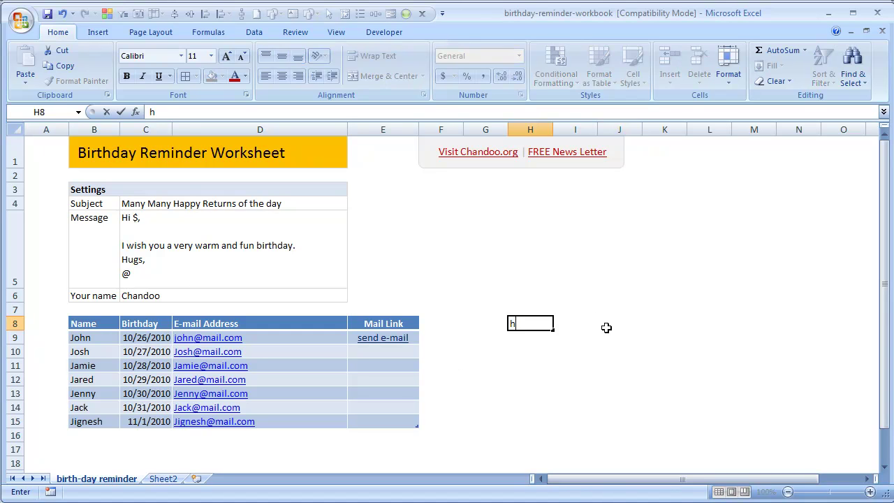
{"action": "type", "text": "ttp://chan"}
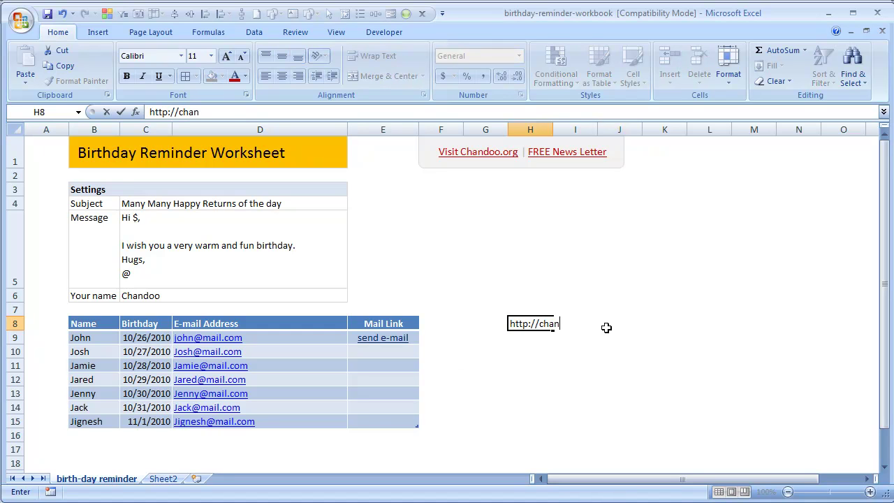
{"action": "type", "text": "doo.org/2"}
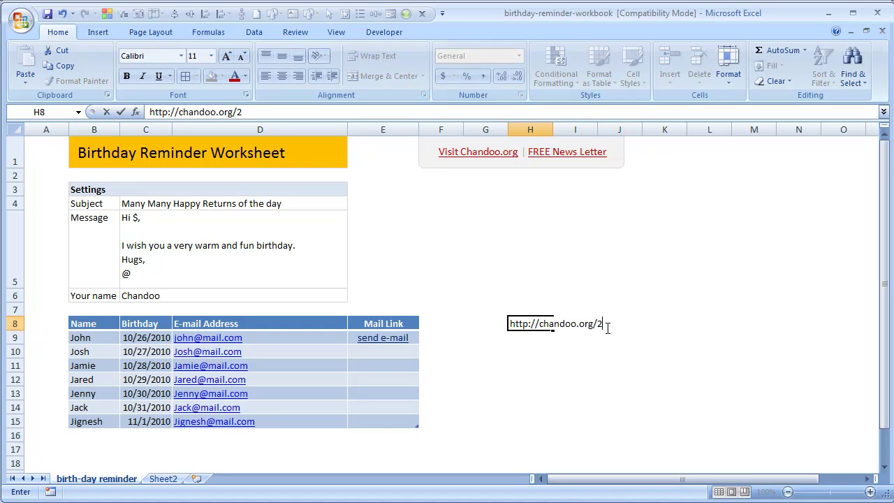
{"action": "type", "text": "010/10/2"}
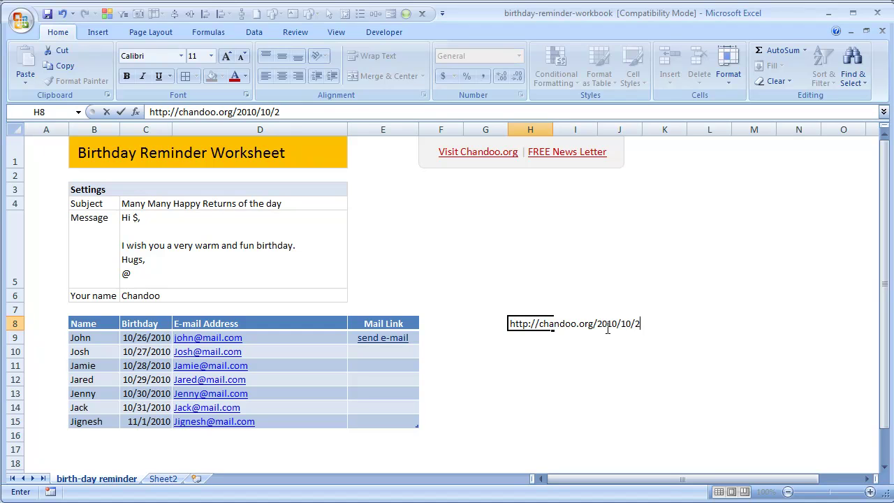
{"action": "type", "text": "6/birthday-reminde"}
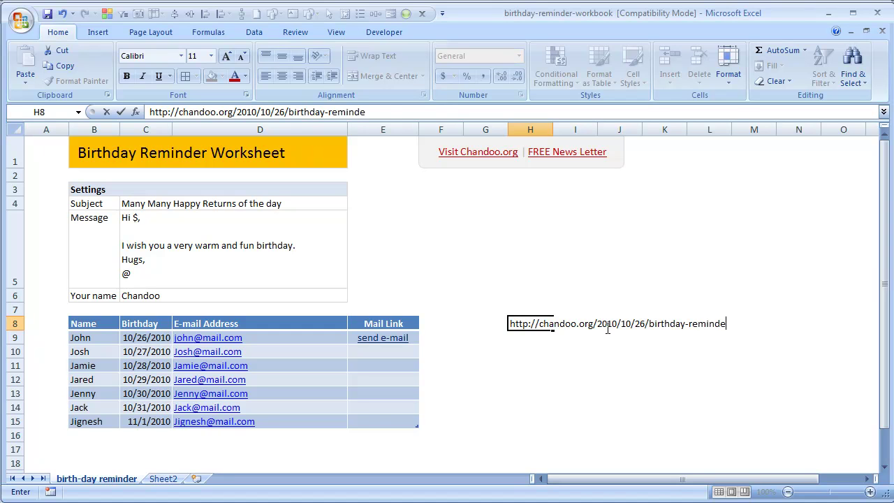
{"action": "type", "text": "r-templace/"}
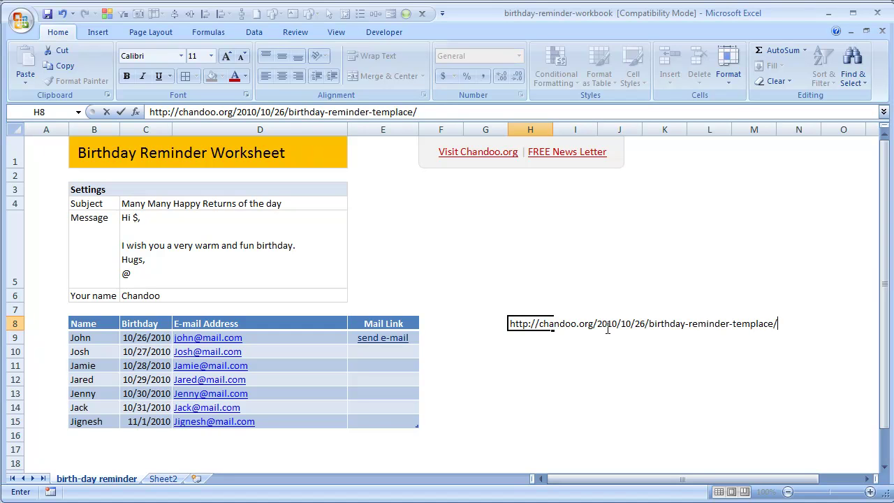
{"action": "key", "text": "BackSpace"}
{"action": "key", "text": "BackSpace"}
{"action": "key", "text": "BackSpace"}
{"action": "type", "text": "te/"}
{"action": "key", "text": "Return"}
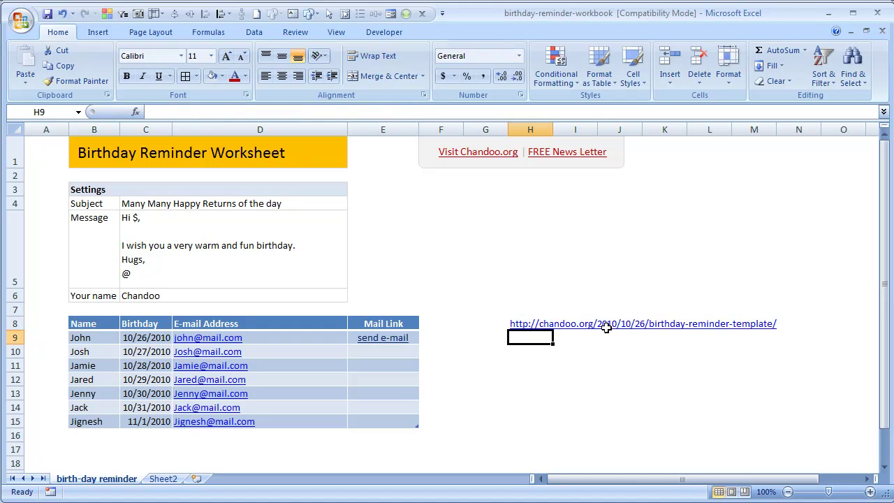
{"action": "left_click", "coordinate": [567, 341]}
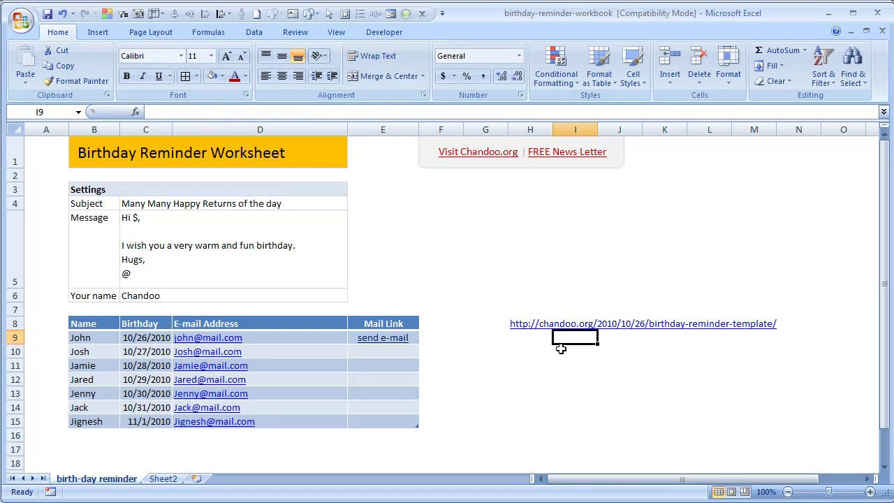